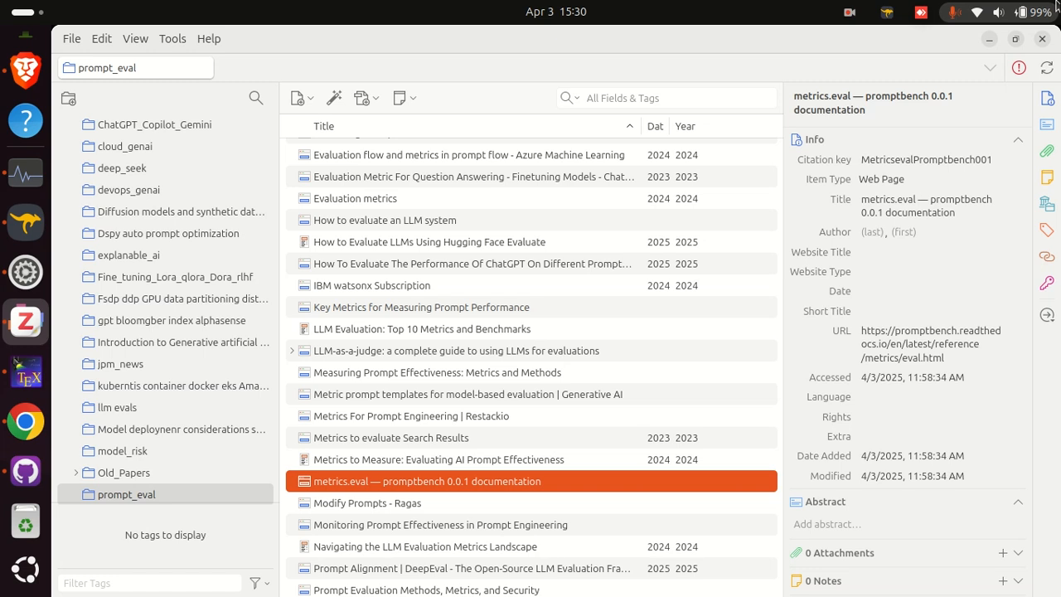
- Review the list of references in the prompt_eval collection from beginning to end
scroll(601, 265, up, 3)
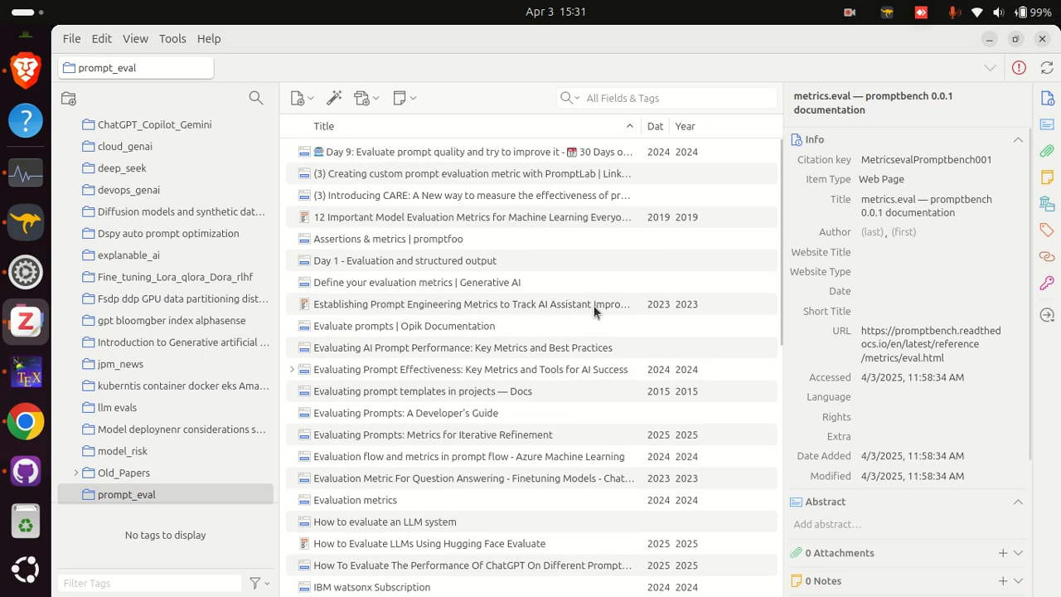
scroll(593, 305, down, 4)
scroll(595, 310, down, 3)
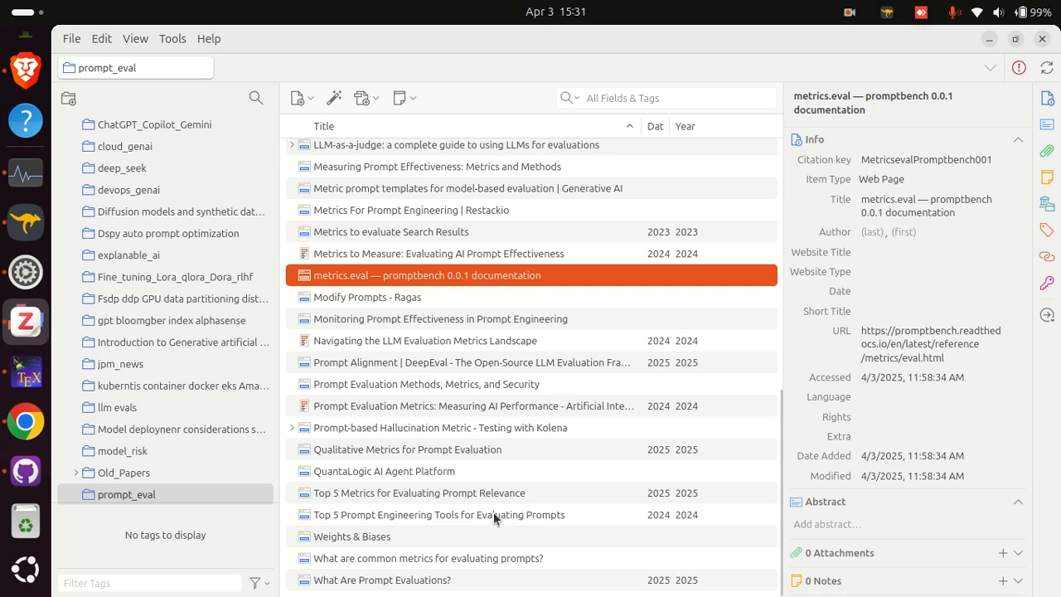
scroll(492, 518, up, 3)
scroll(492, 510, up, 8)
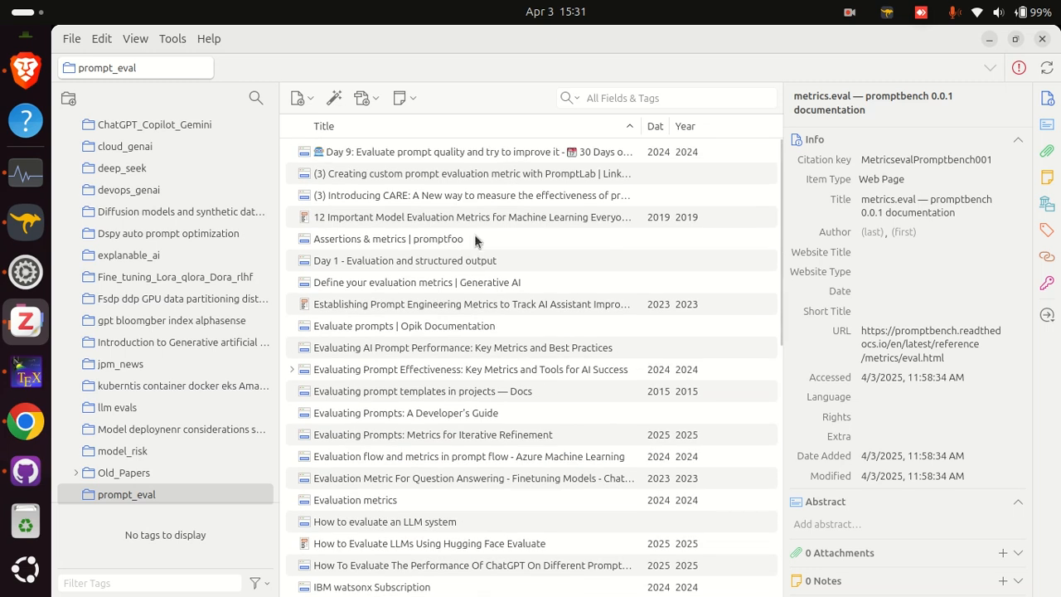
scroll(475, 240, down, 8)
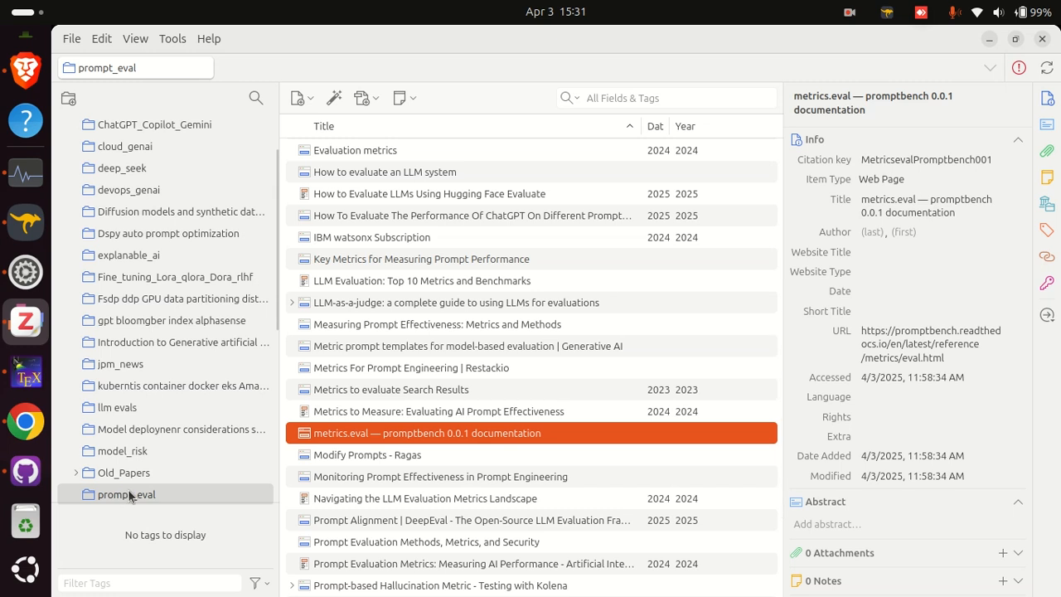
right_click(128, 490)
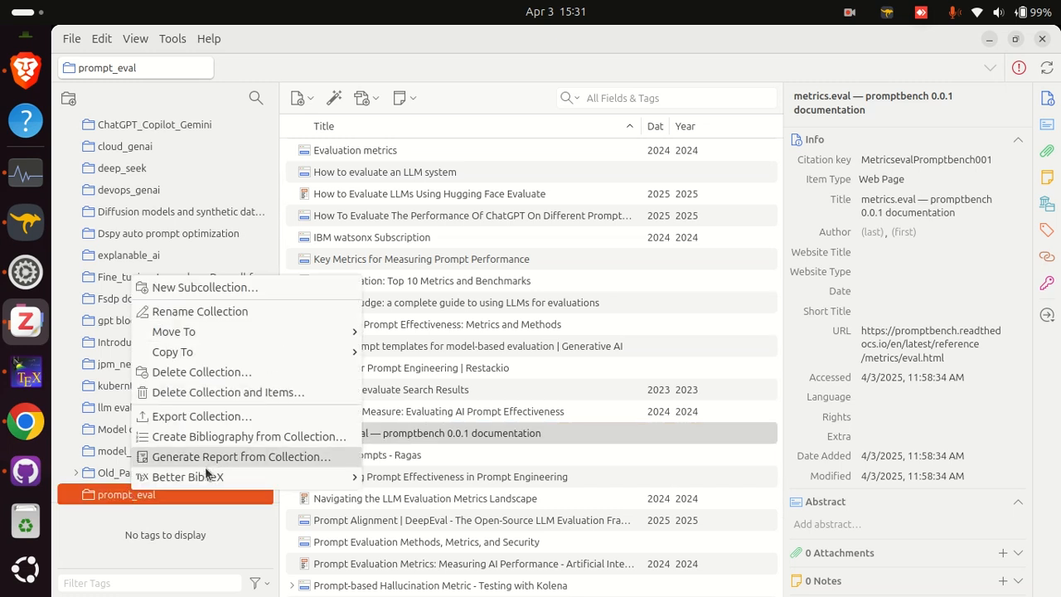
click(341, 412)
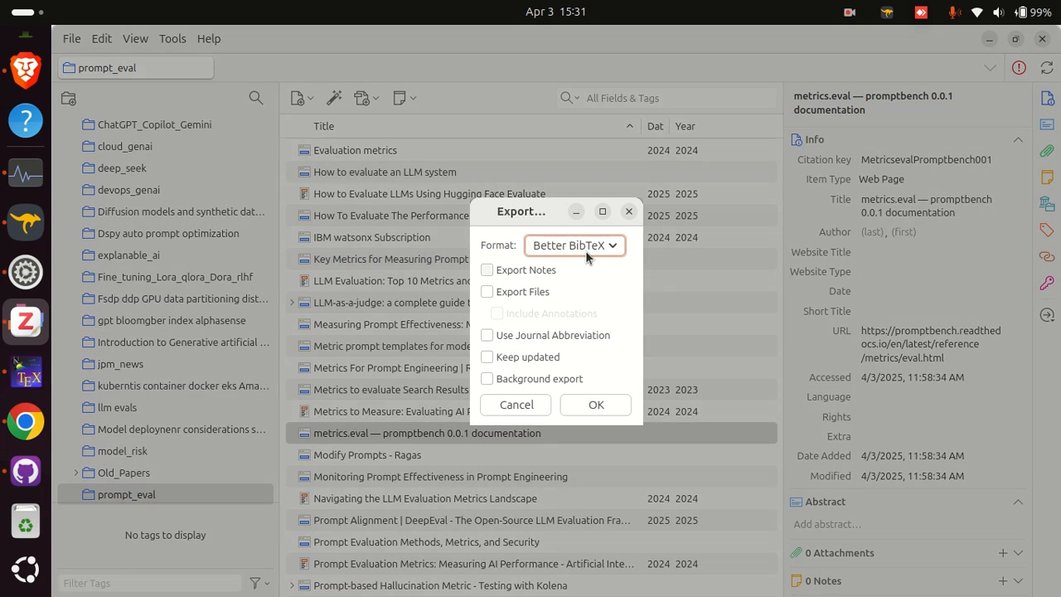
click(585, 249)
click(575, 292)
click(608, 404)
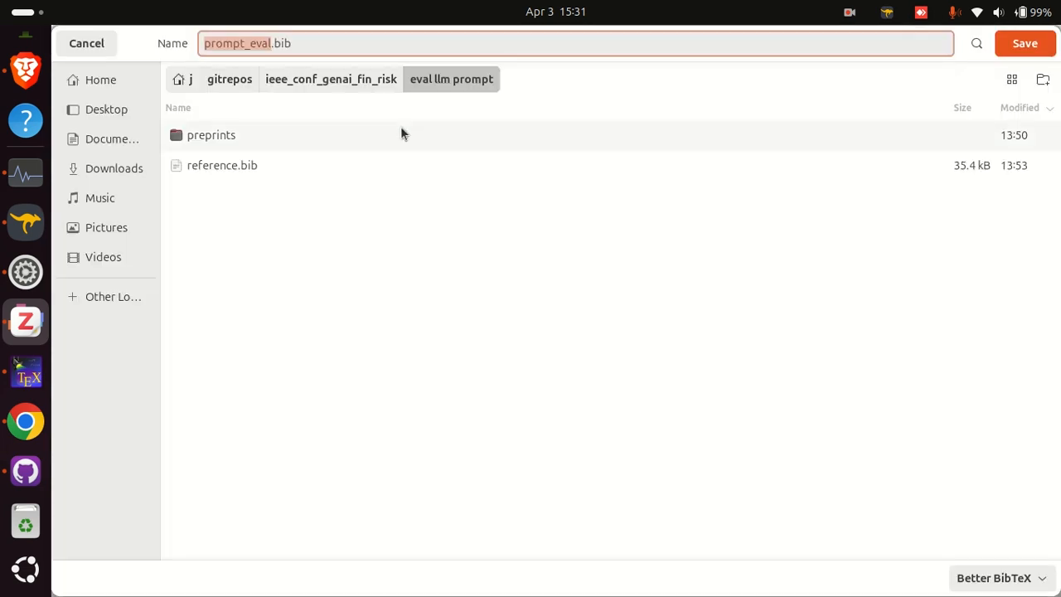
click(87, 43)
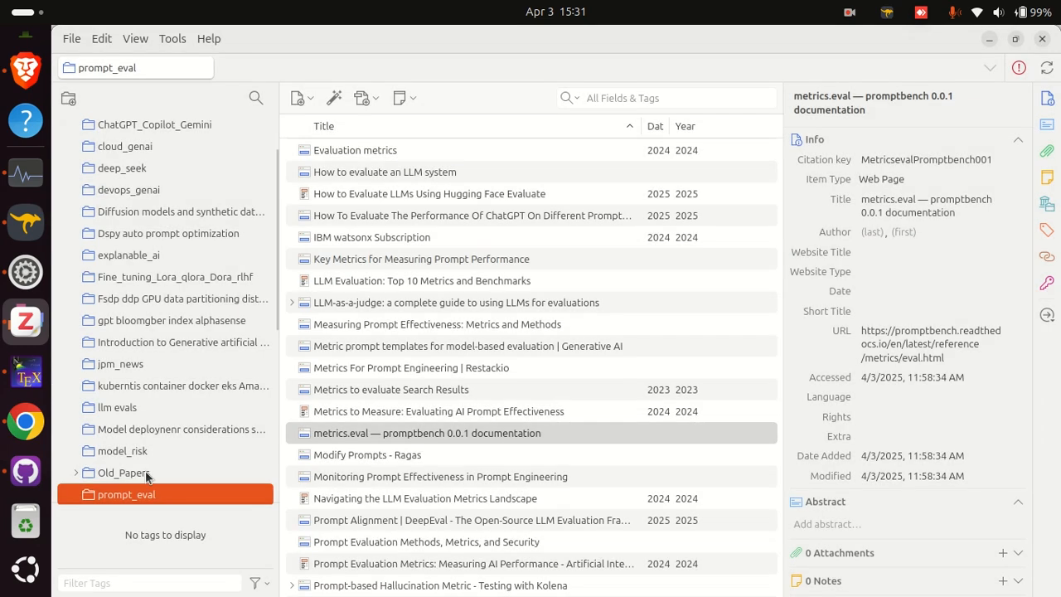
- Export the prompt_eval collection in Better BibTeX format with background export turned off
right_click(124, 494)
click(233, 421)
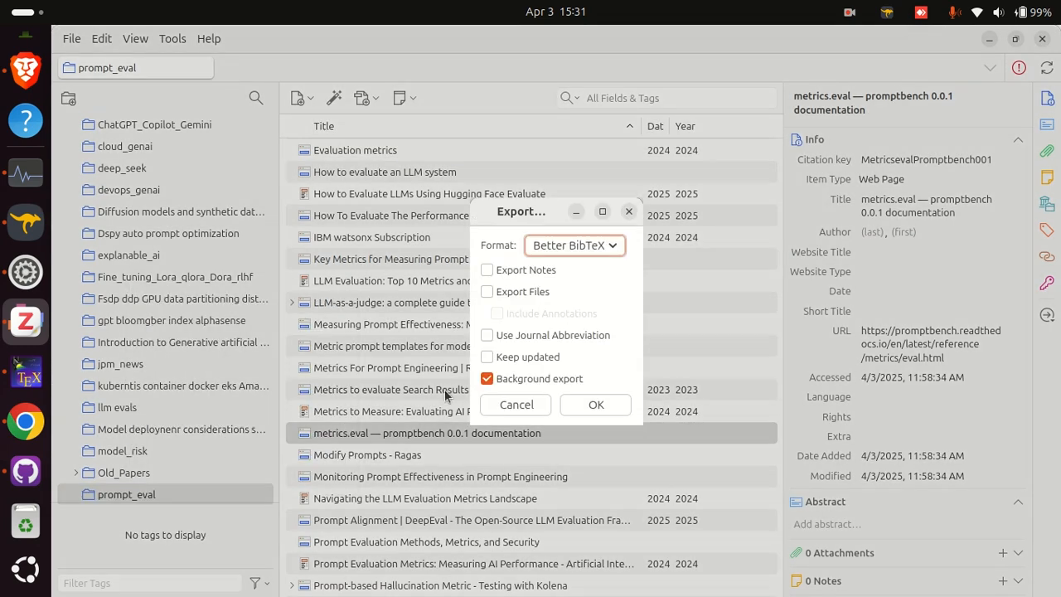
click(503, 377)
click(609, 404)
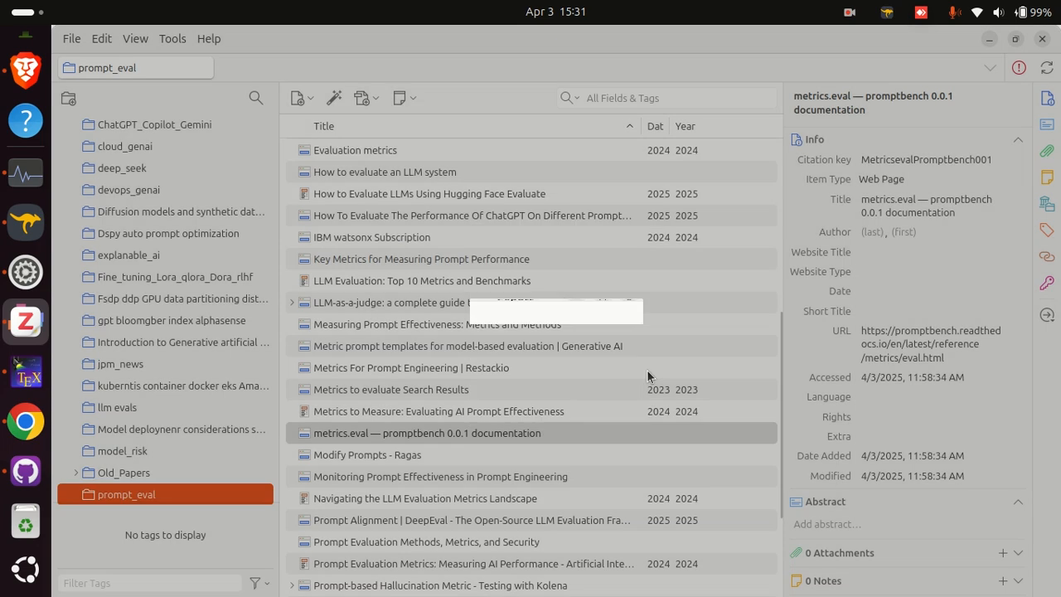
- Save the export as prompt_eval.bib in the prompt metric eval folder inside ieee_conf_genai_fin_risk
click(325, 88)
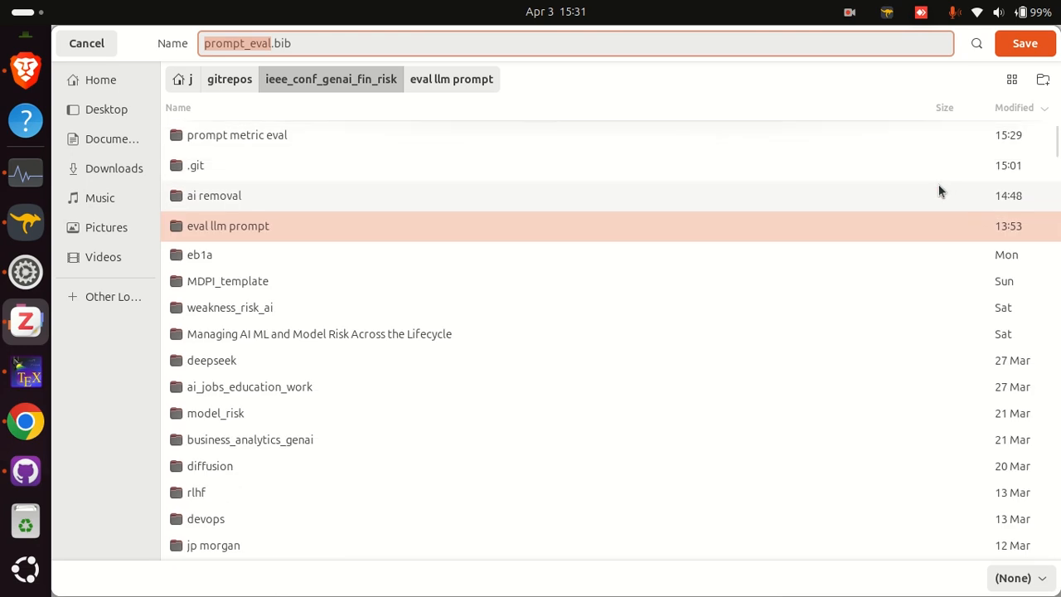
double_click(301, 133)
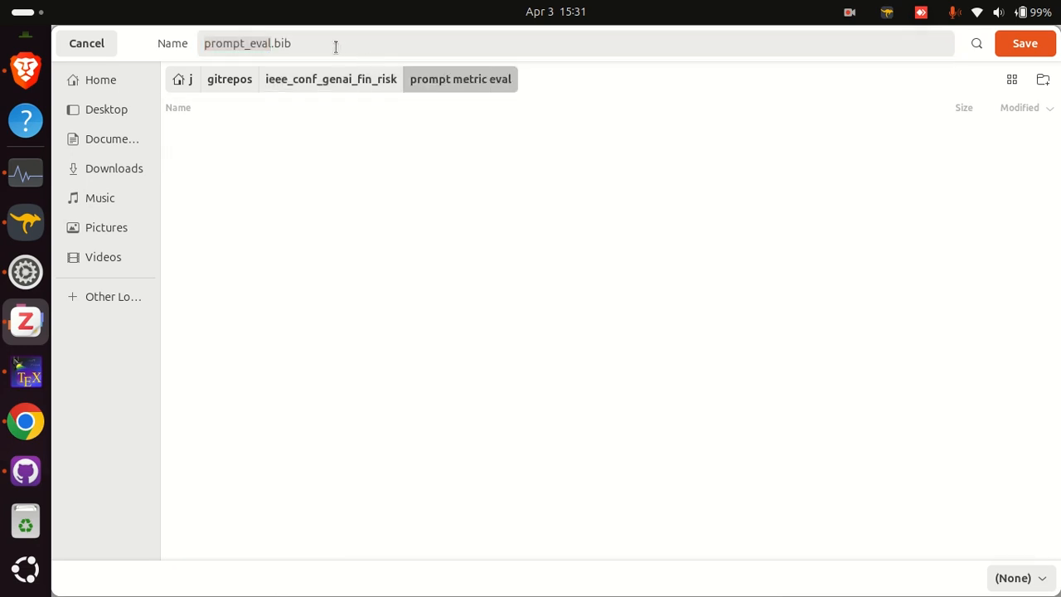
click(269, 44)
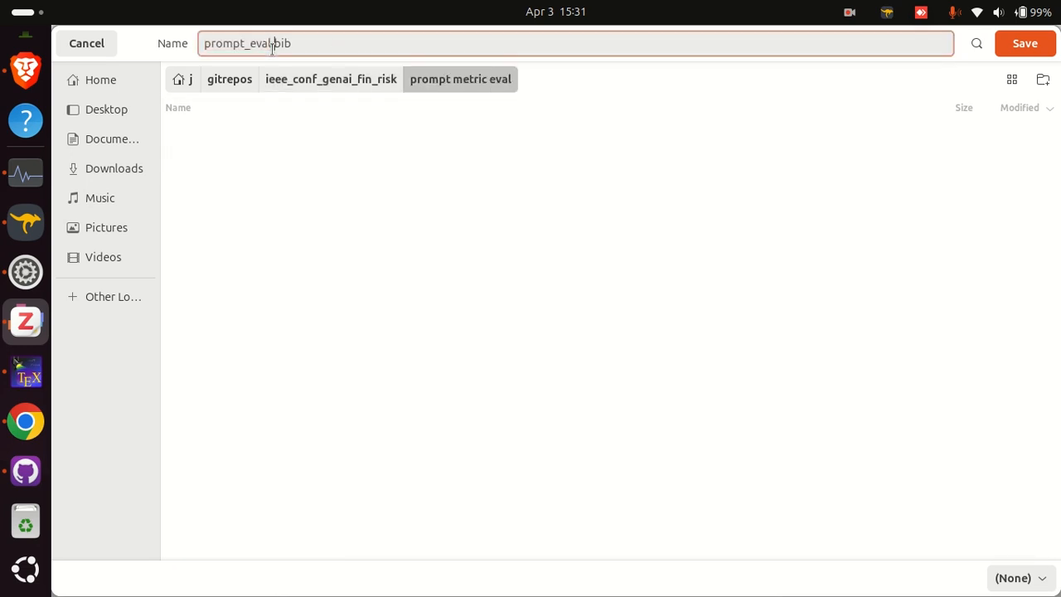
click(1024, 43)
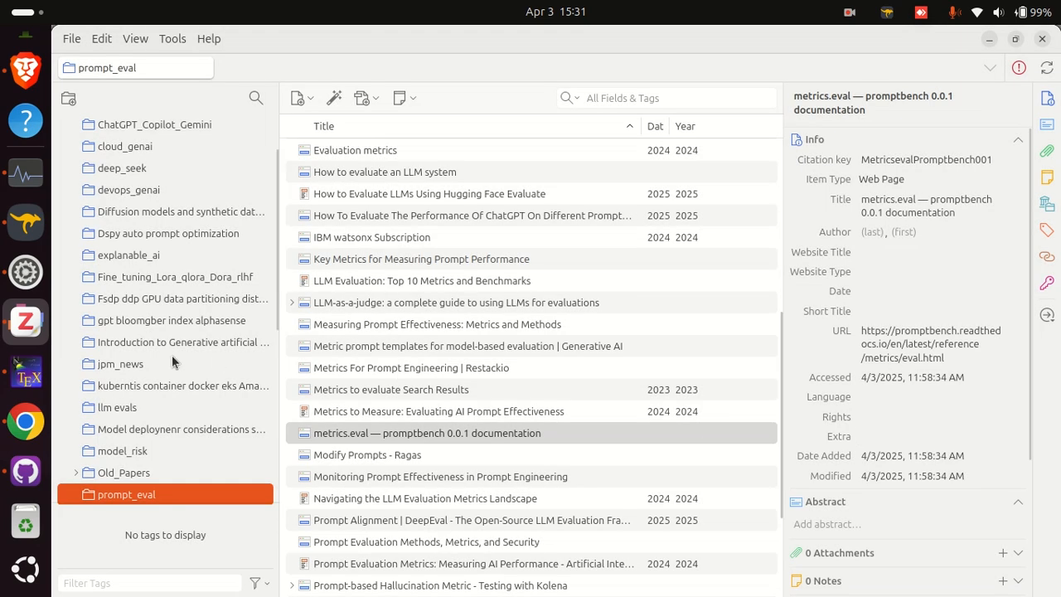
- Switch to TeXstudio, open prompt_eval.bib from the prompt metric eval folder, and create a new blank document
click(26, 376)
click(69, 61)
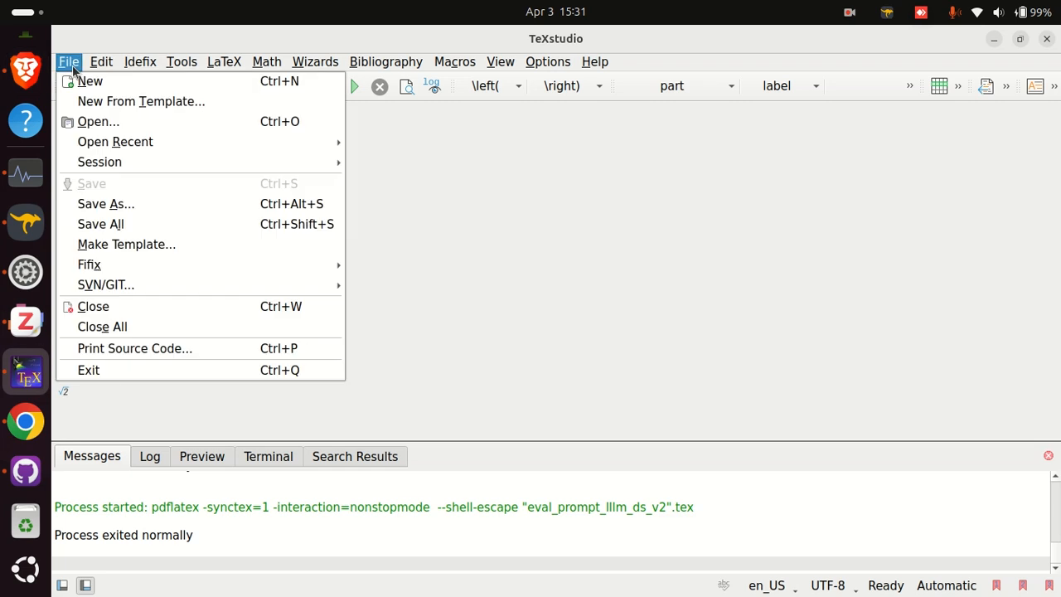
click(91, 121)
click(468, 80)
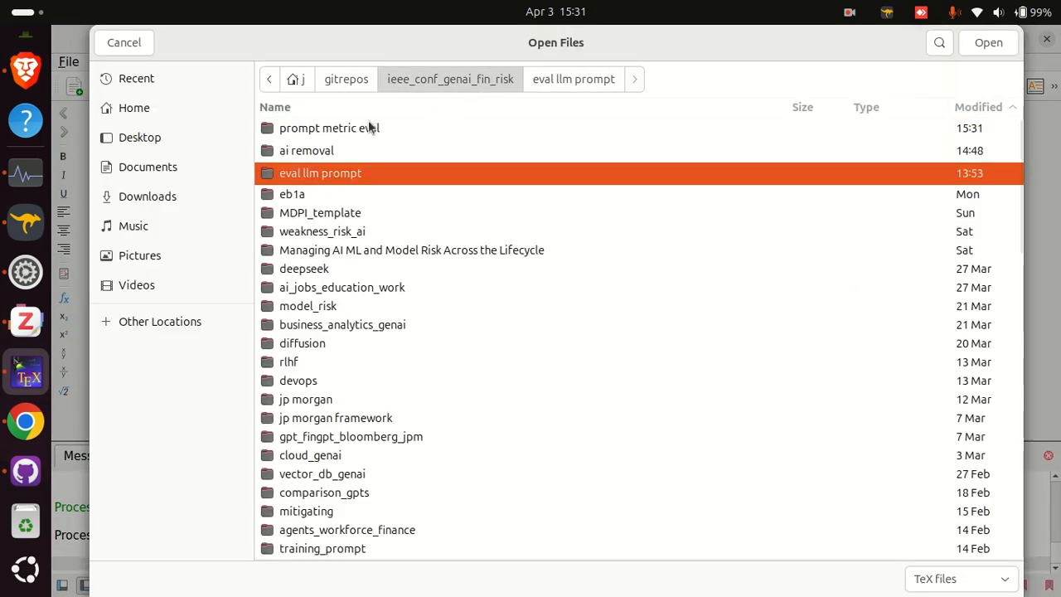
double_click(348, 130)
double_click(333, 133)
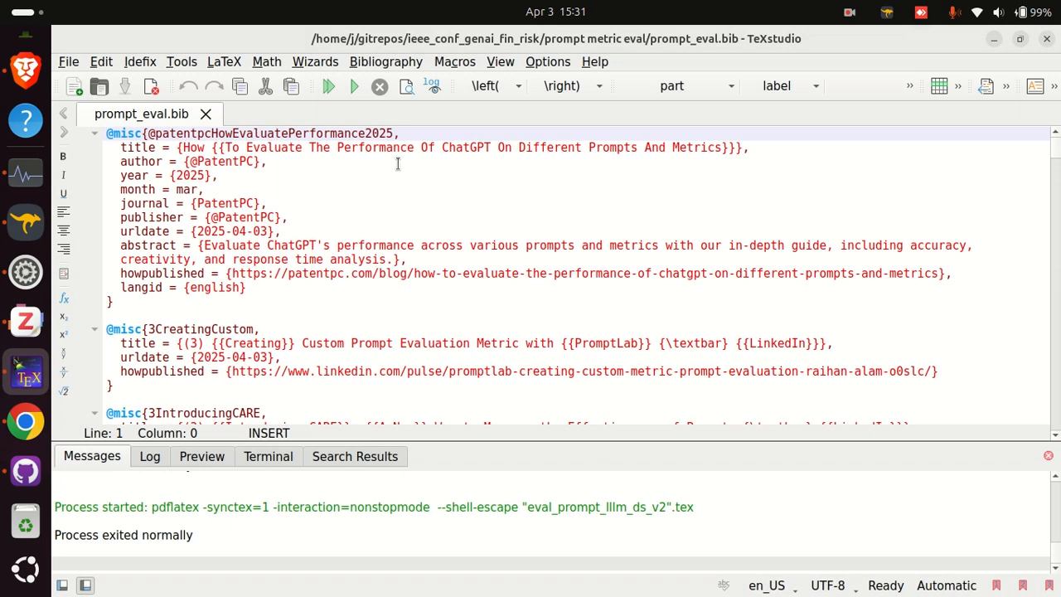
double_click(228, 122)
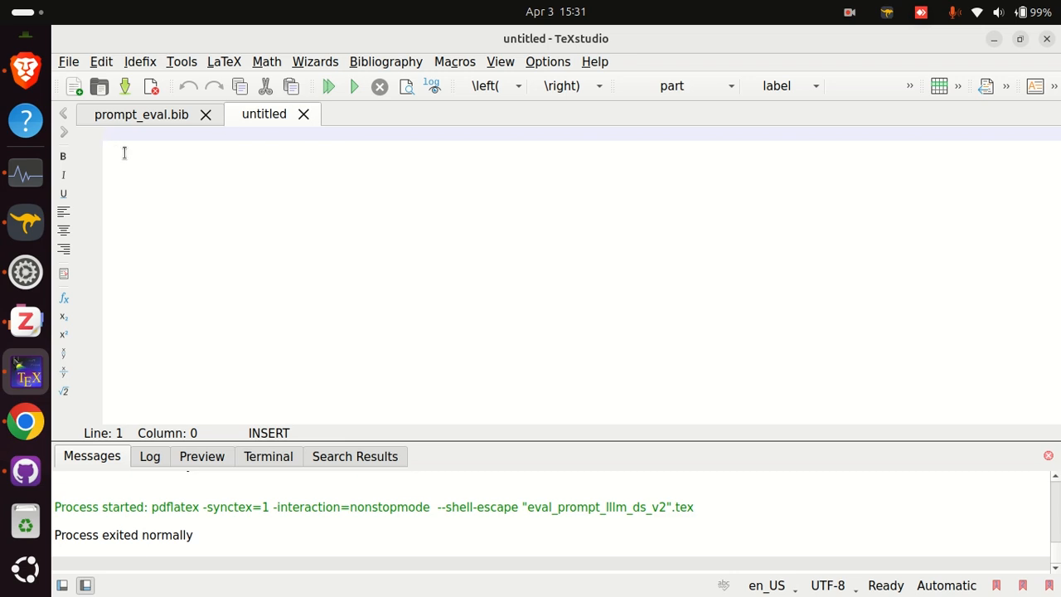
- Switch to the Brave browser and start a DeepSeek chat from deepseek.com
scroll(8, 348, up, 3)
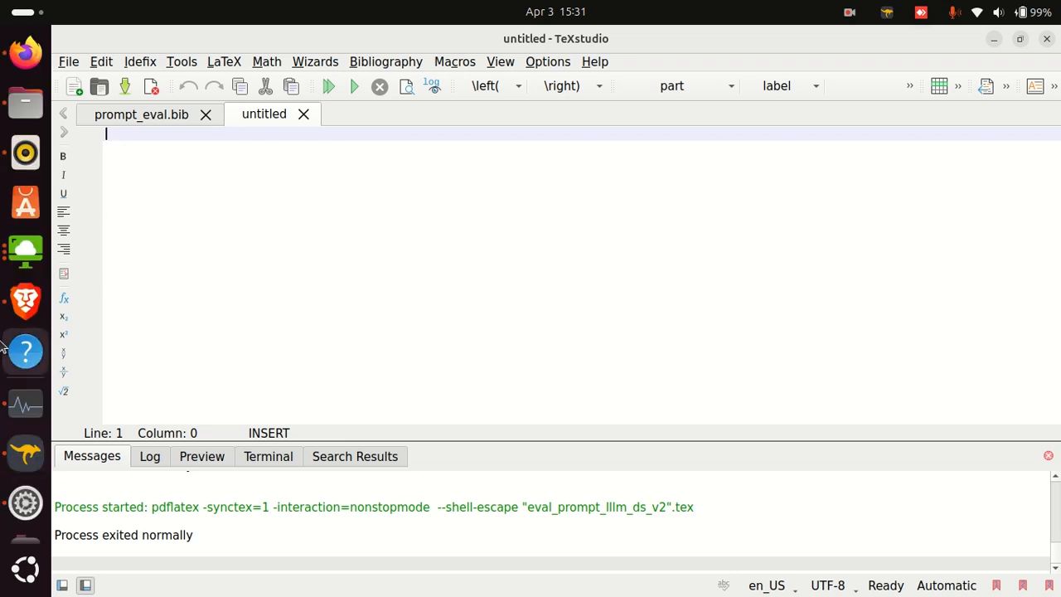
click(25, 303)
text(deep)
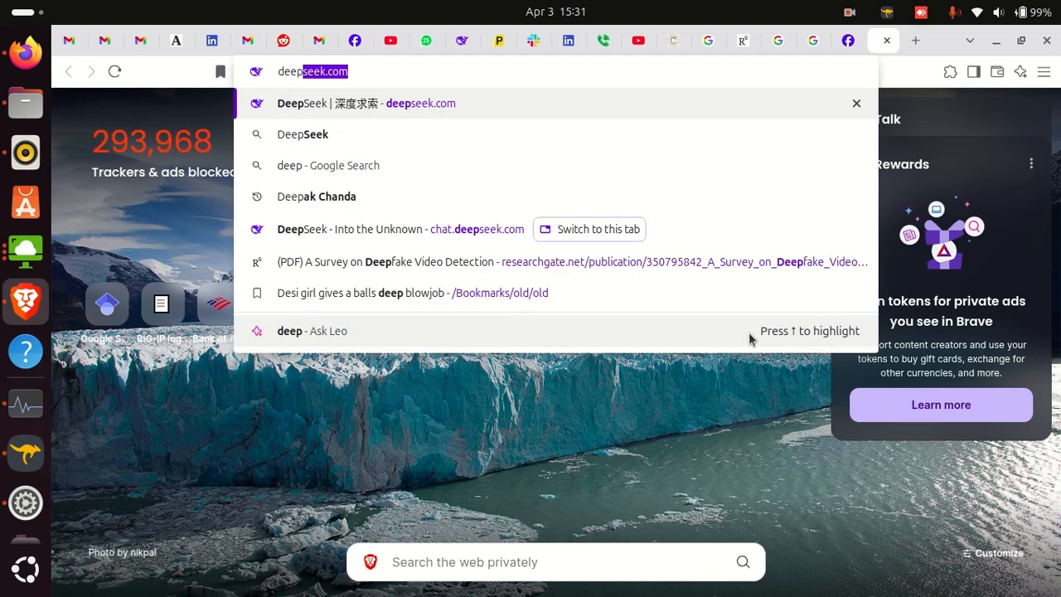
key(Return)
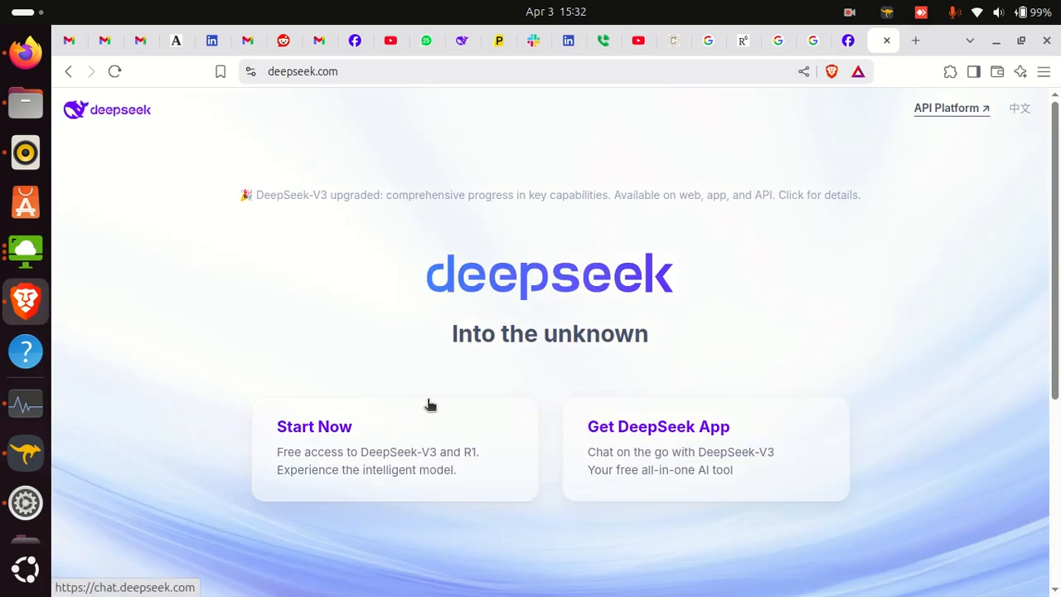
click(331, 426)
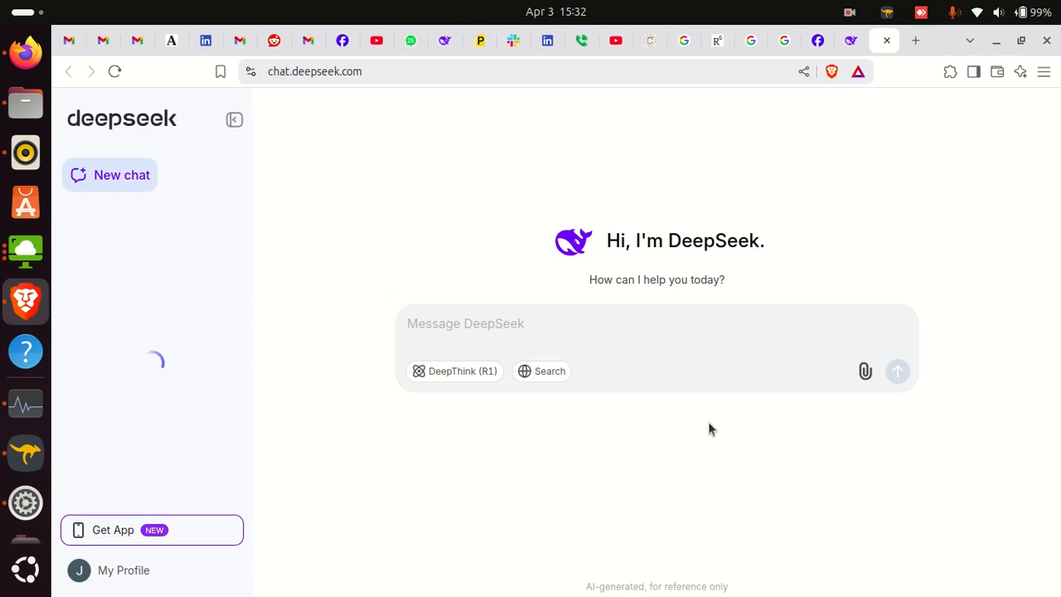
- Attach prompt_eval.bib from gitrepos/ieee_conf_genai_fin_risk/prompt metric eval to the DeepSeek message
click(863, 373)
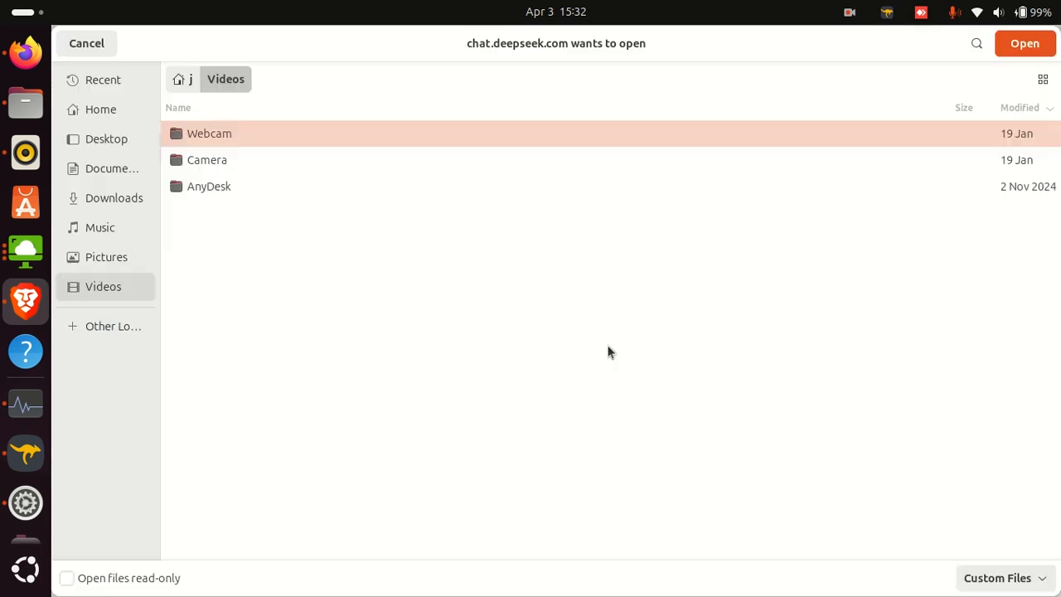
click(124, 114)
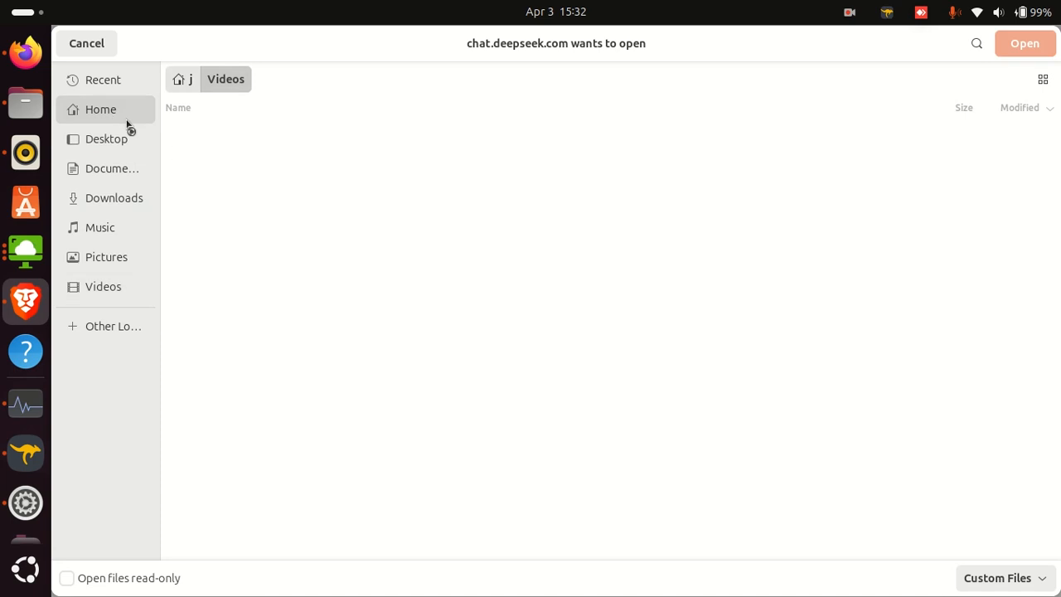
scroll(298, 302, down, 1)
scroll(275, 320, down, 2)
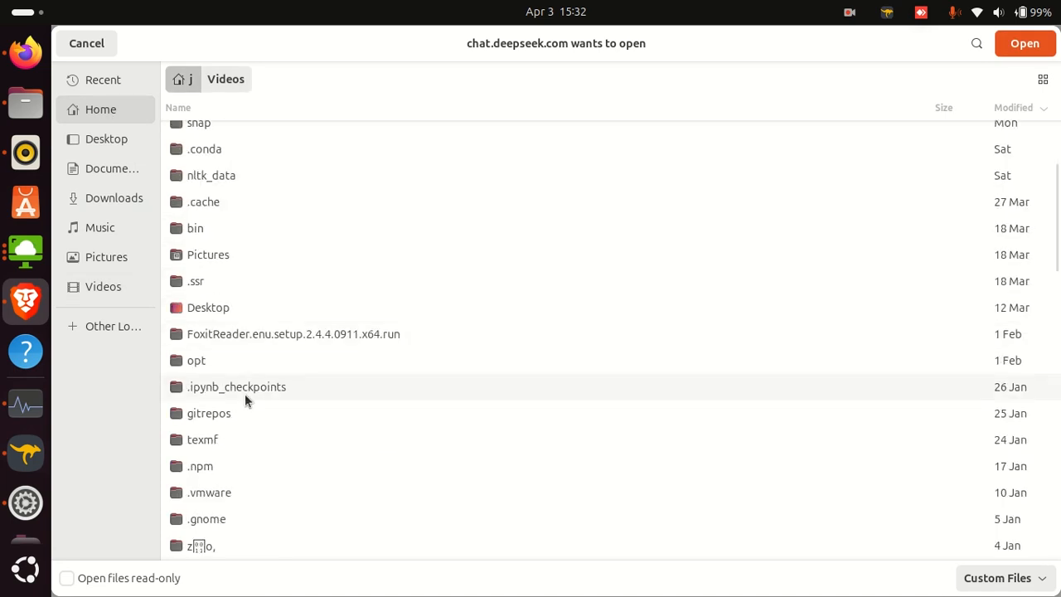
double_click(211, 416)
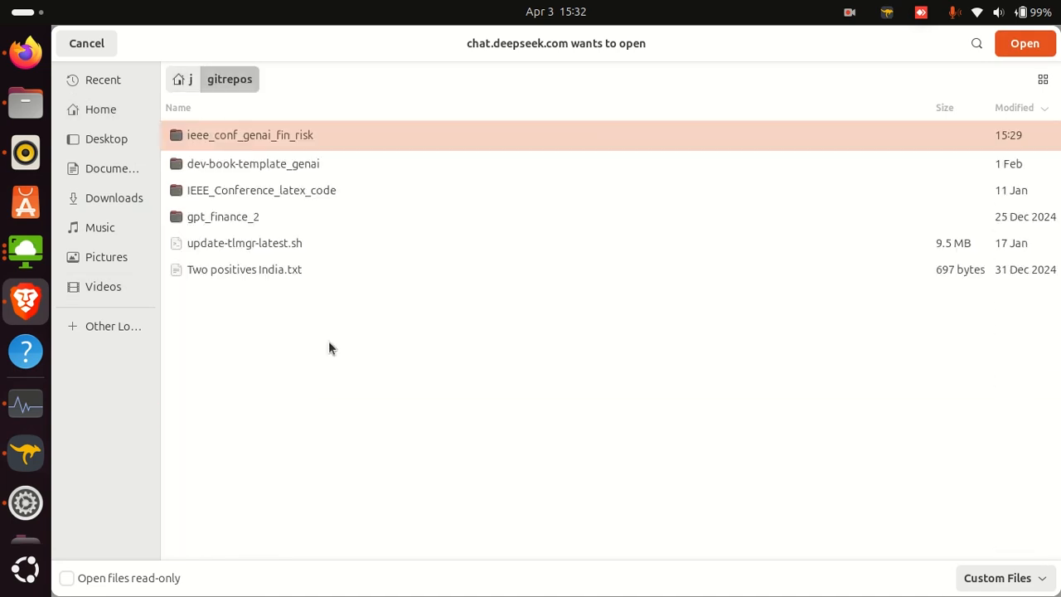
double_click(288, 139)
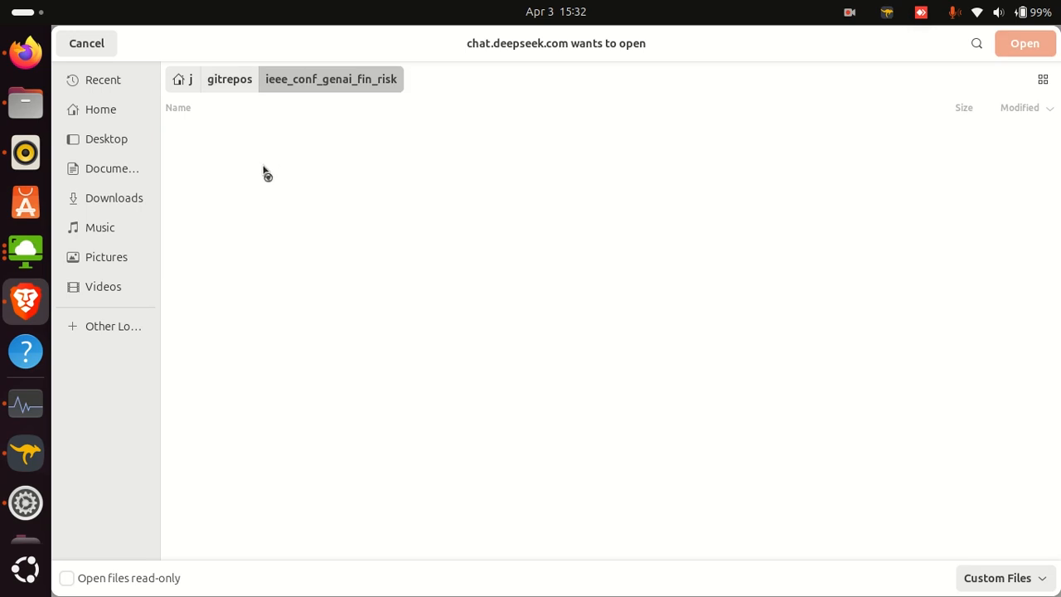
double_click(275, 140)
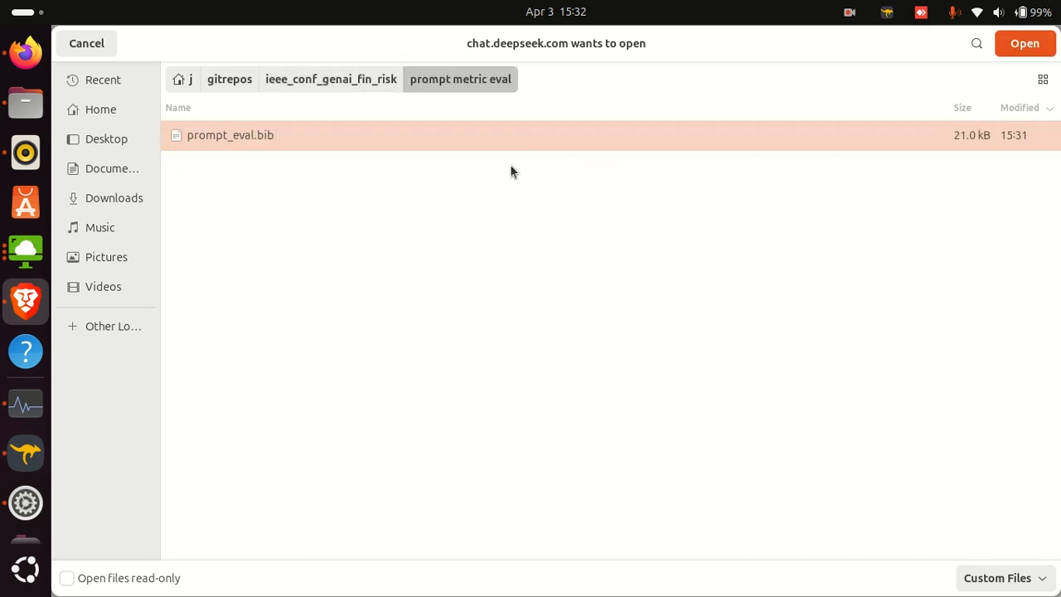
double_click(267, 136)
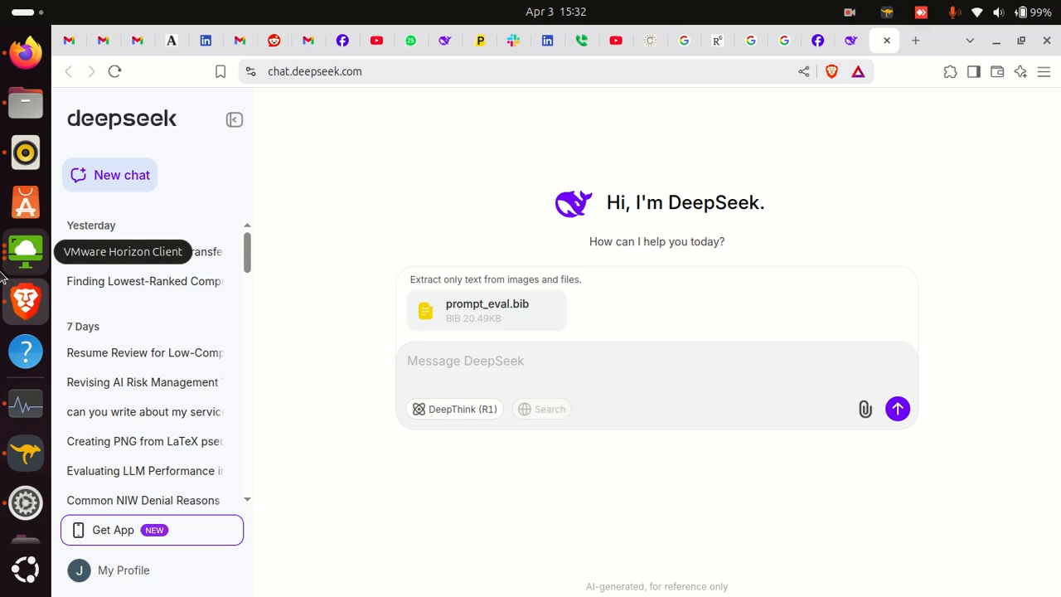
- Ask DeepSeek to write a very long IEEE paper in LaTeX using at least 25 good references and the keys from the attached file
text(can you wr)
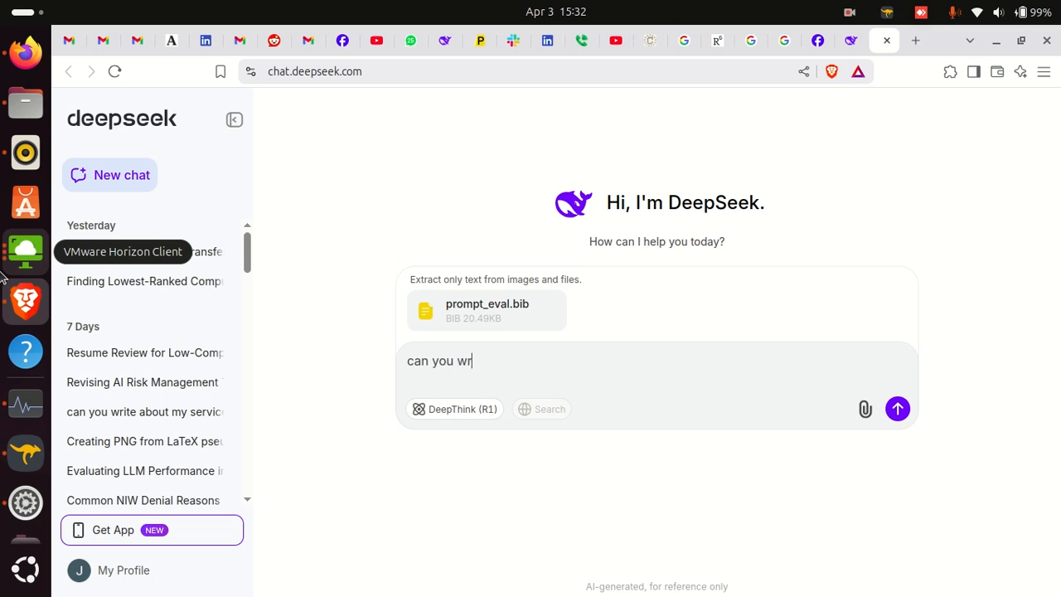
text(ite an ieee pa)
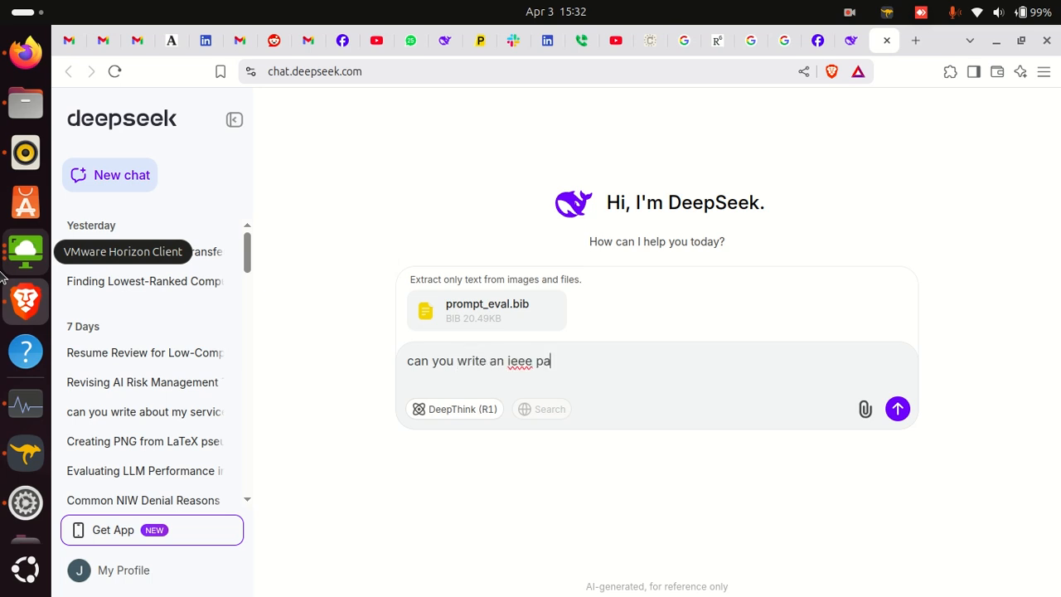
text(per in latex use atlest )
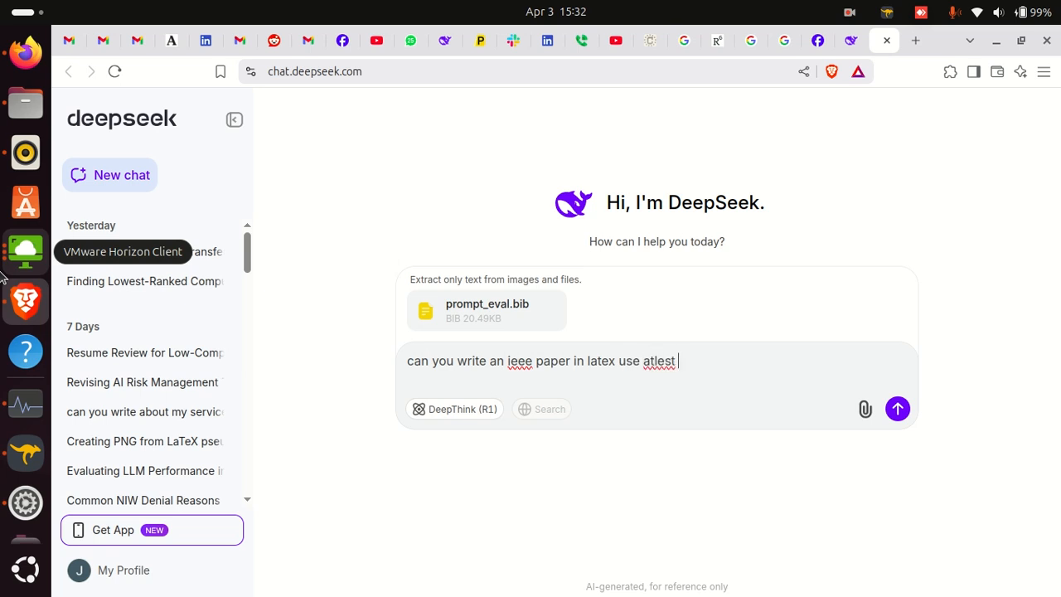
text(25 references that you deem ar)
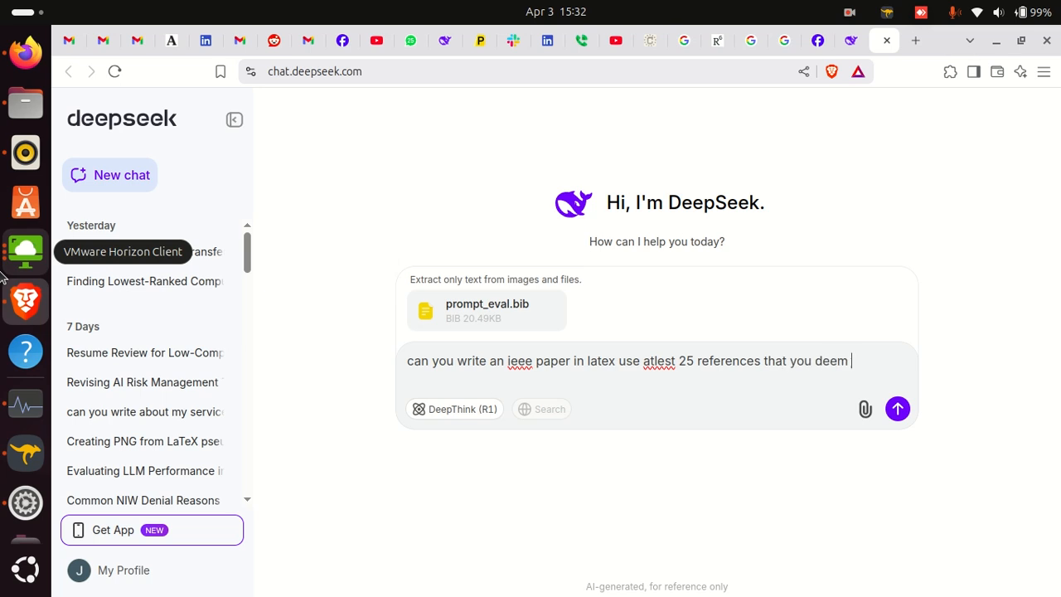
key(BackSpace)
text(are good, give me as long )
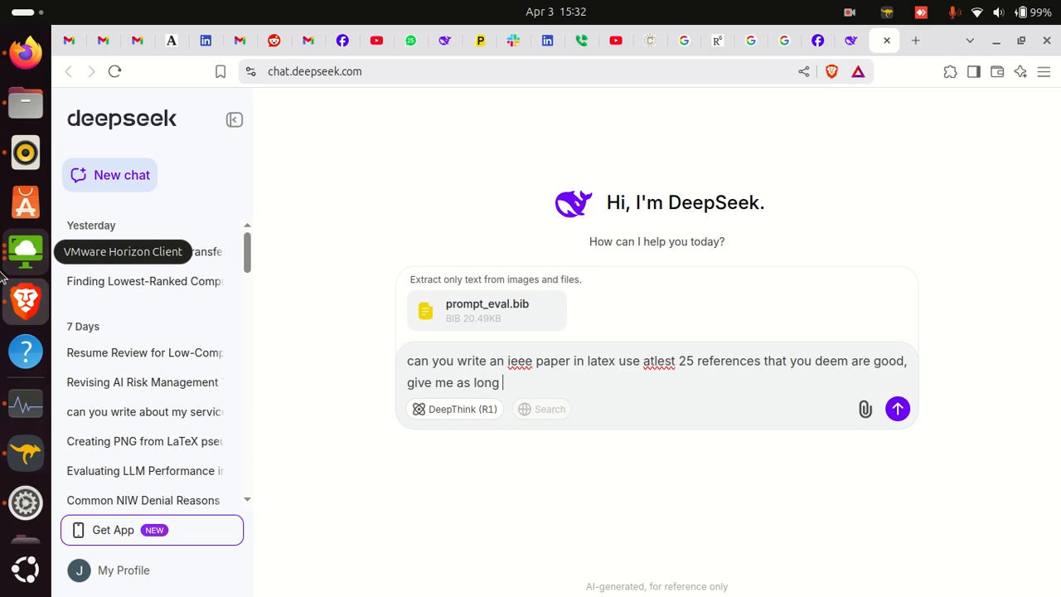
text(as can, use the keys from the ttache)
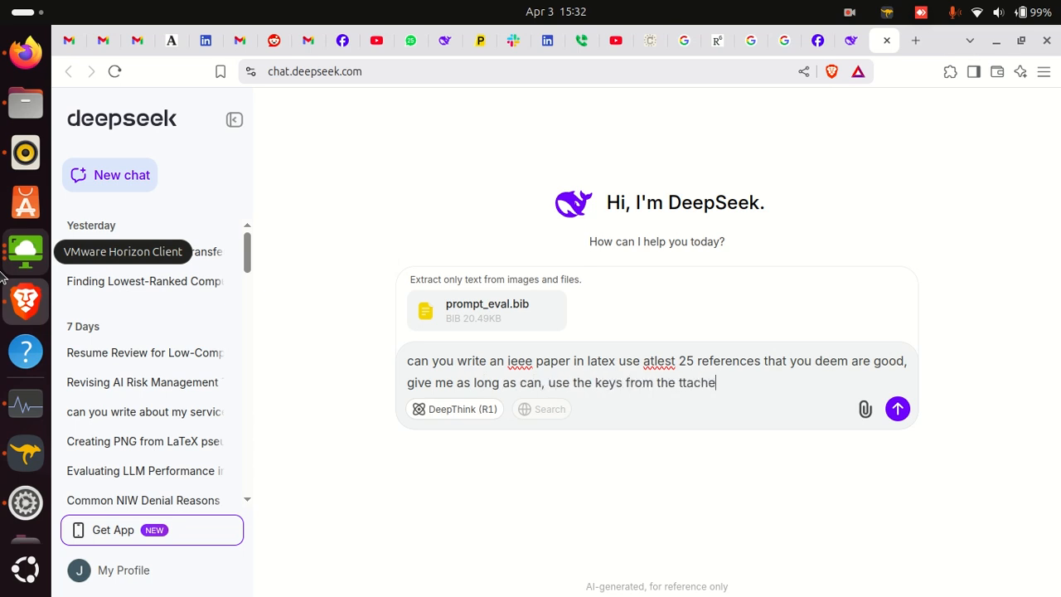
text(d. write it lo)
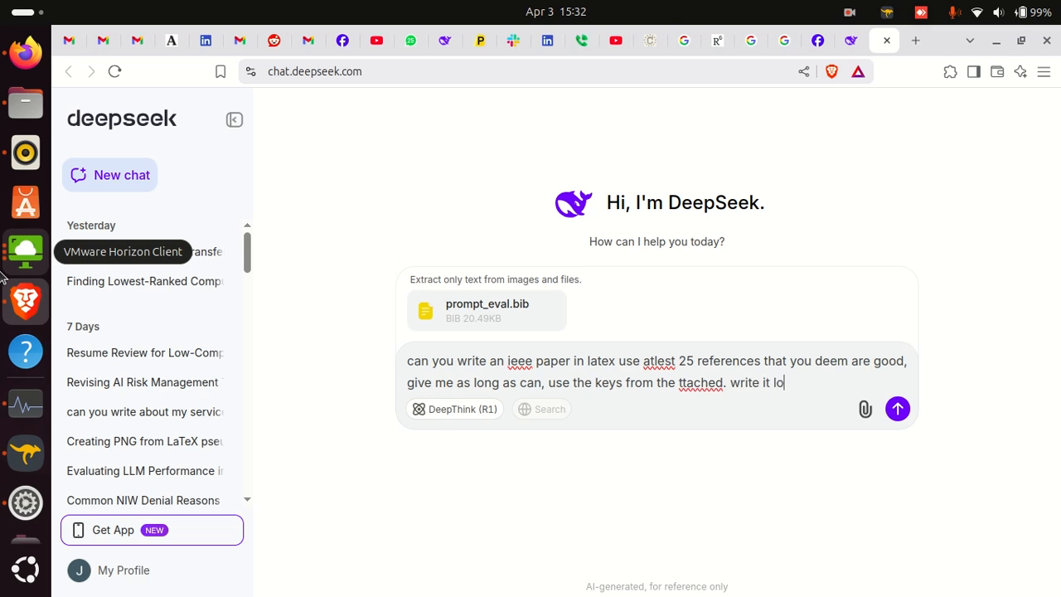
text(ng, very logn as )
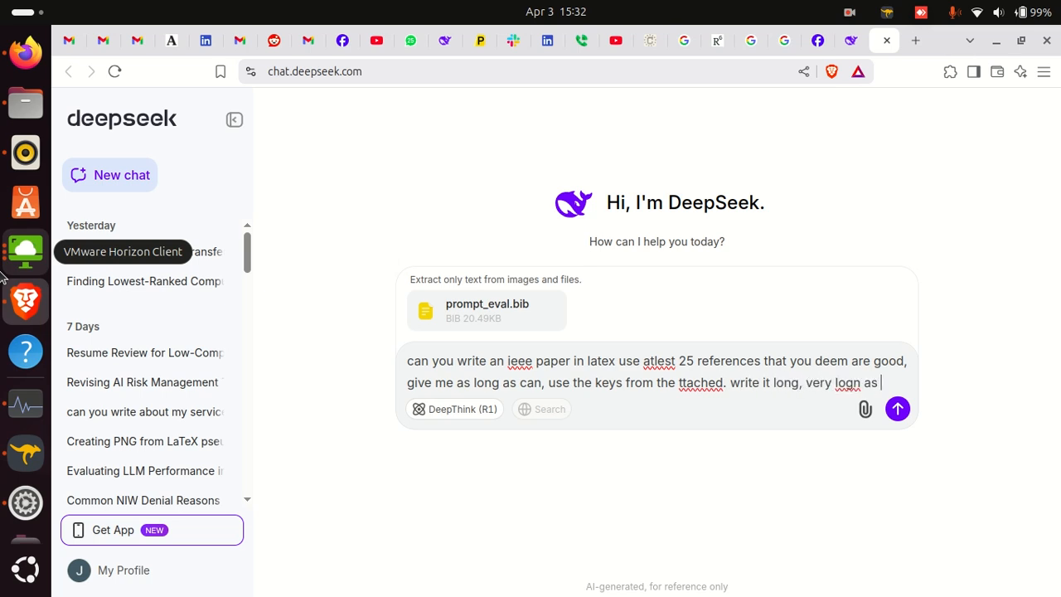
text(logn as cabalble you are)
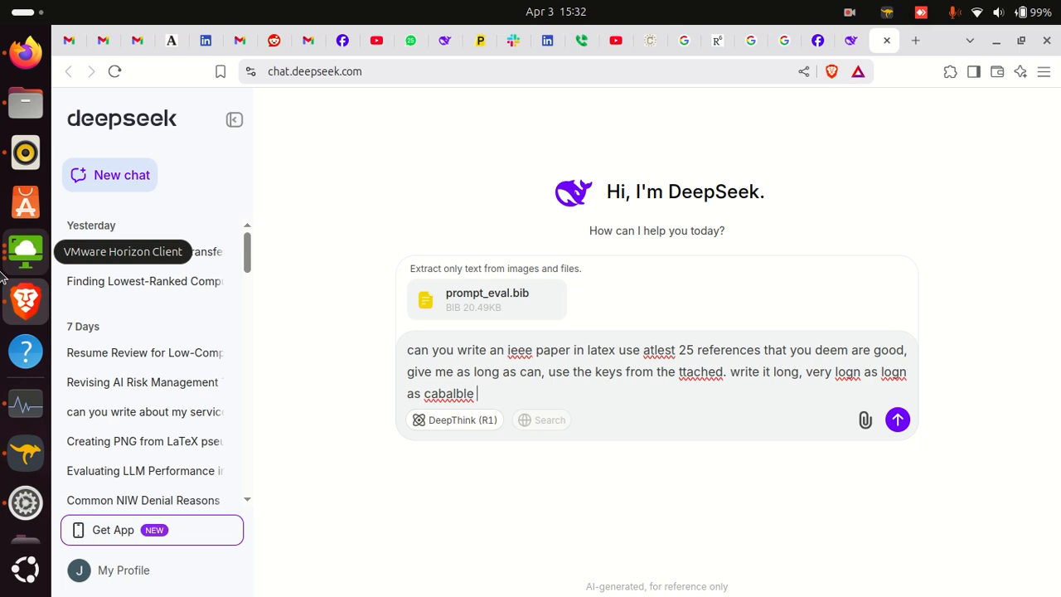
key(Return)
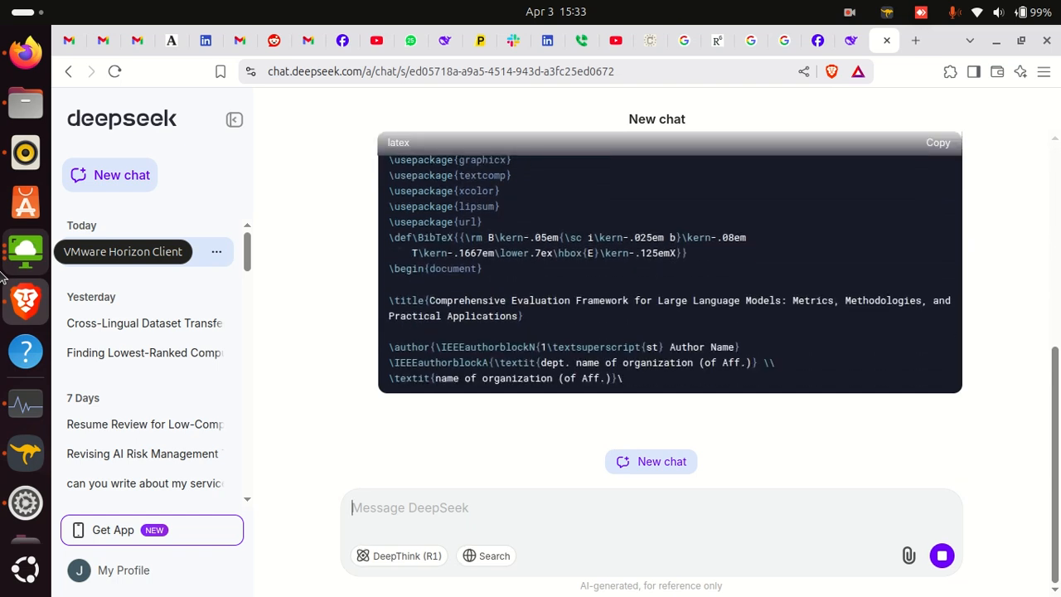
- Switch to TeXstudio and look through the reference entries and citation keys in prompt_eval.bib
scroll(624, 300, up, 3)
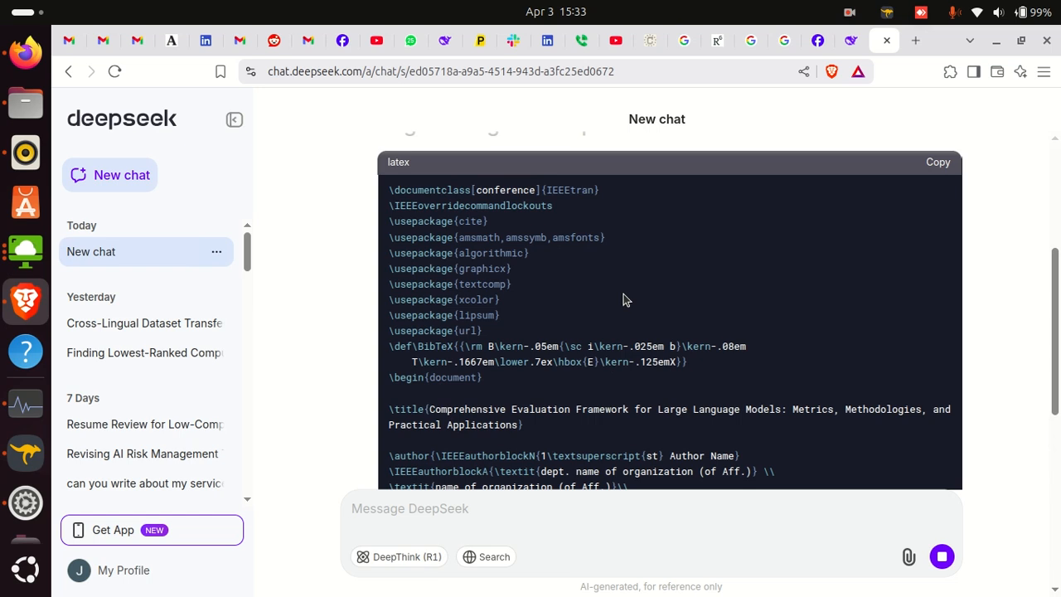
scroll(623, 300, down, 8)
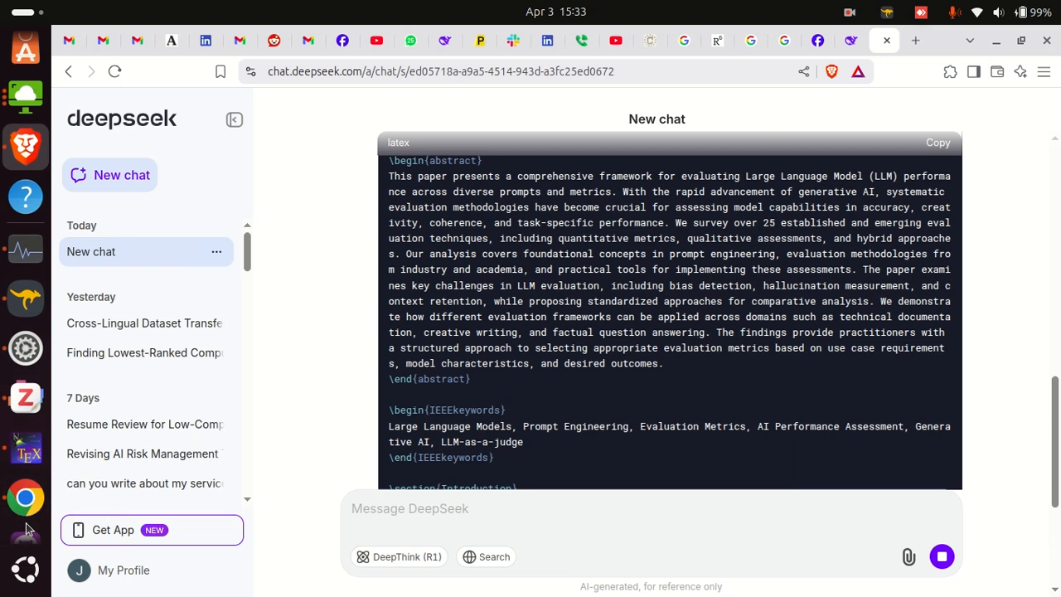
click(26, 451)
click(143, 116)
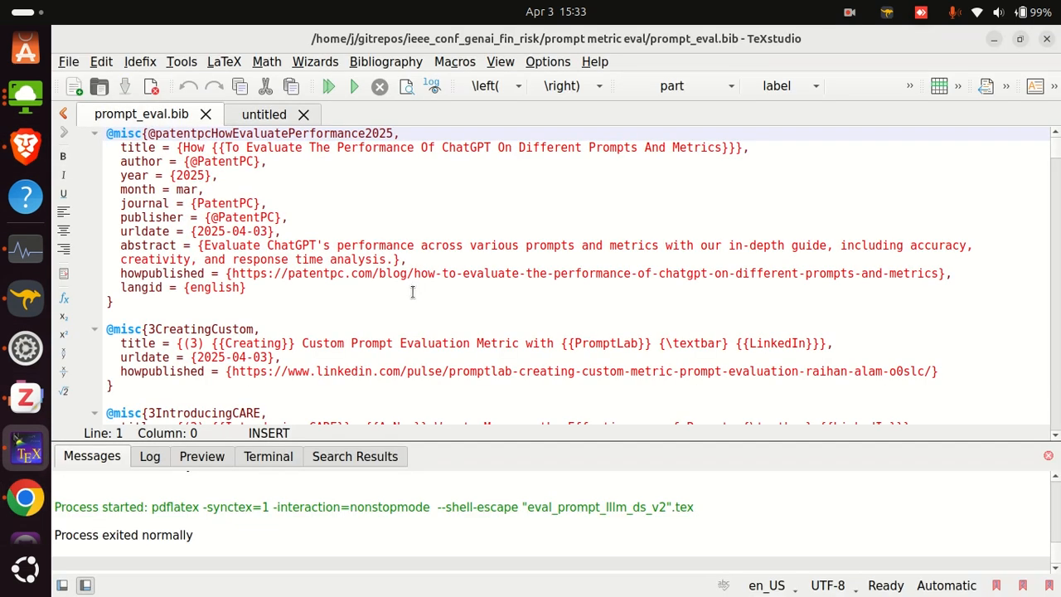
scroll(413, 291, down, 1)
scroll(413, 291, down, 10)
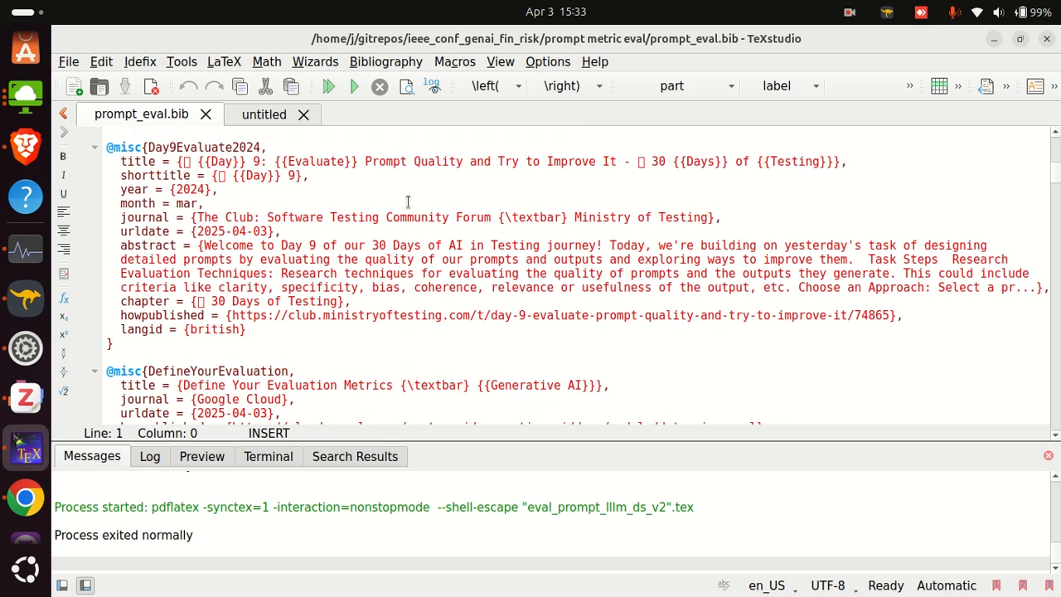
scroll(419, 225, down, 5)
scroll(420, 226, down, 12)
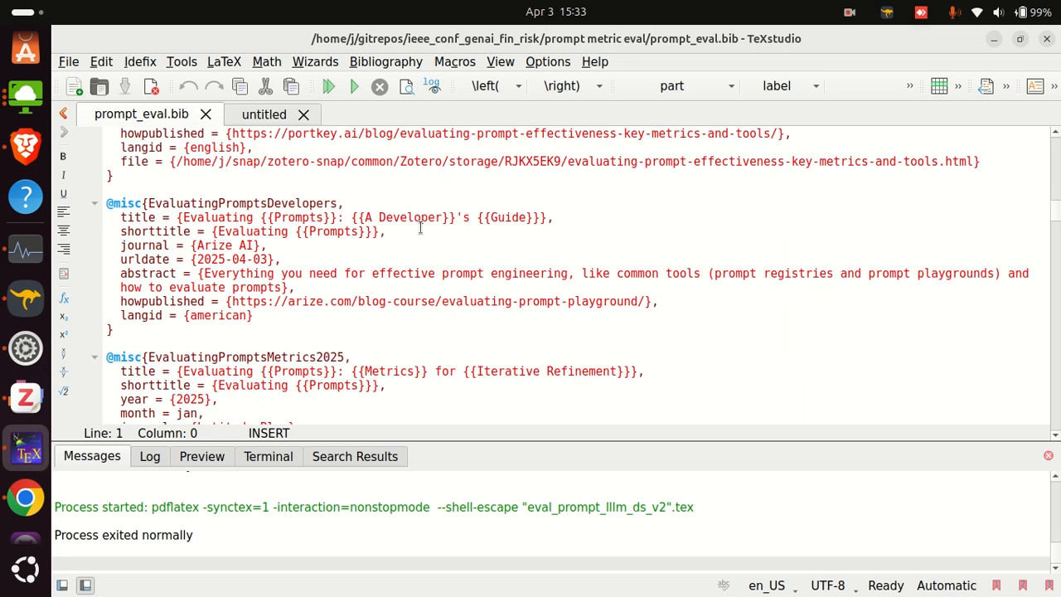
scroll(25, 286, up, 2)
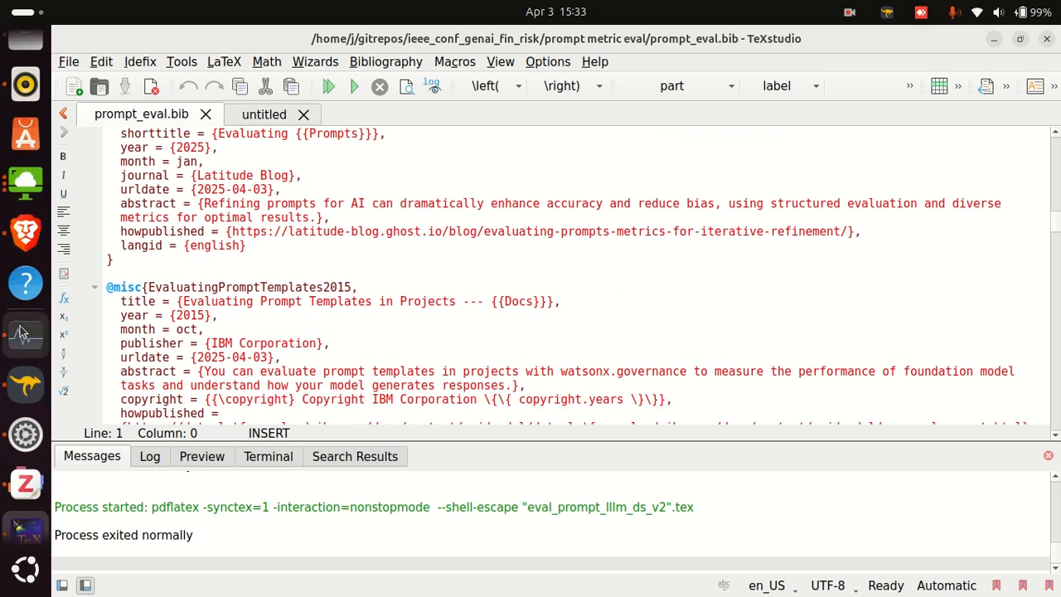
- Copy the LaTeX code generated so far from DeepSeek in Brave and paste it into the untitled TeXstudio document
click(25, 234)
scroll(749, 371, down, 3)
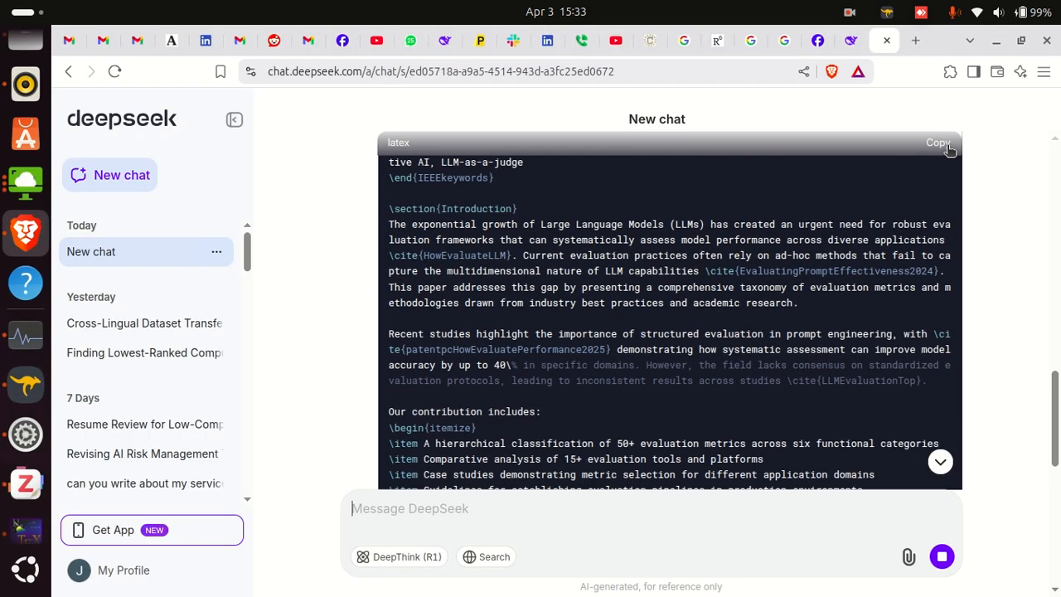
click(937, 142)
scroll(9, 331, down, 3)
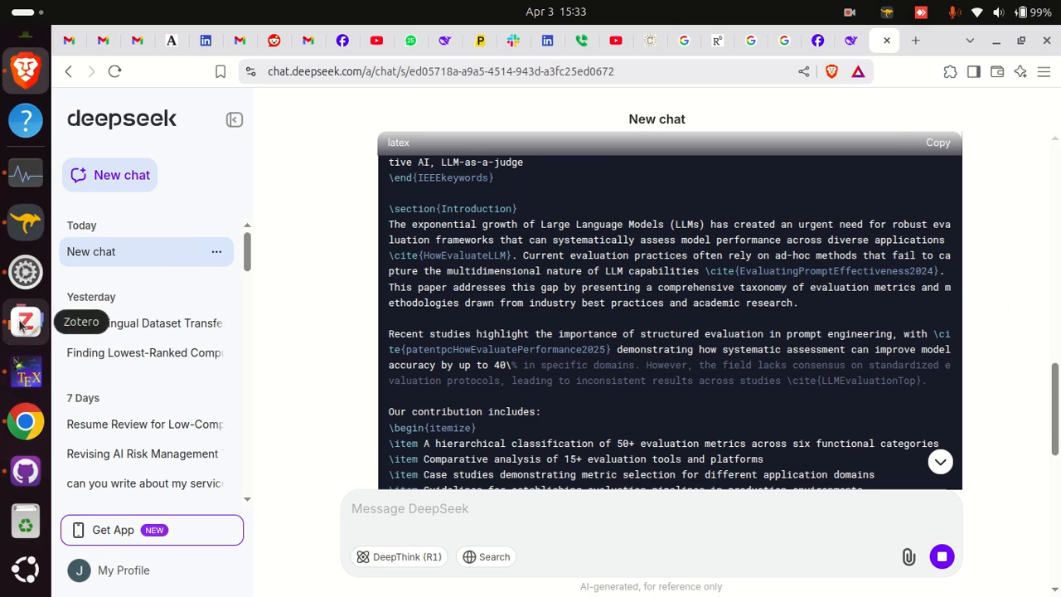
click(25, 373)
click(264, 113)
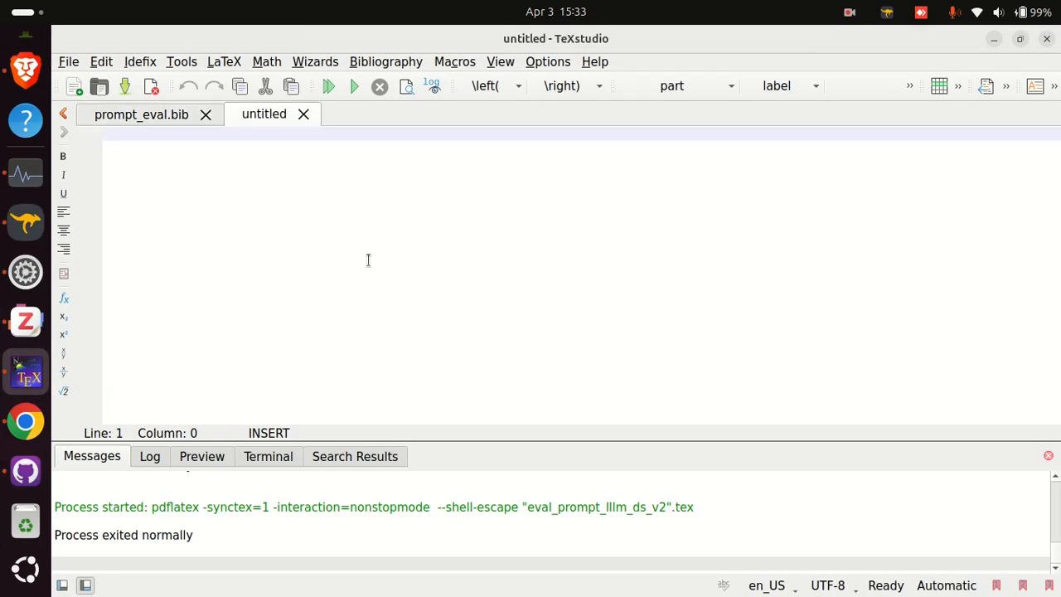
key(ctrl+v)
- Save the document as ds in the prompt metric eval folder, and compile it
key(ctrl+s)
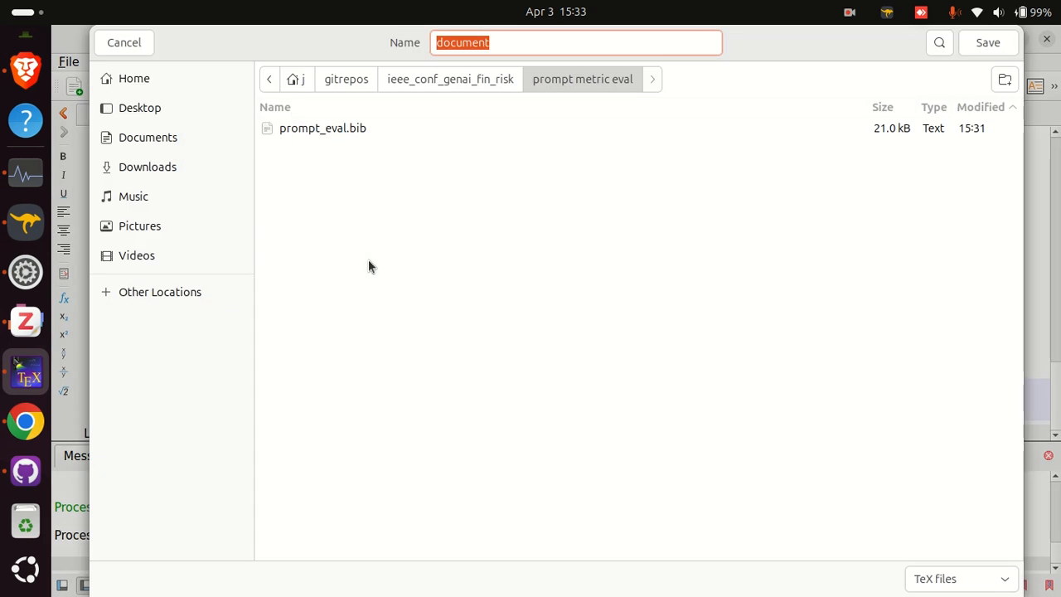
text(sd)
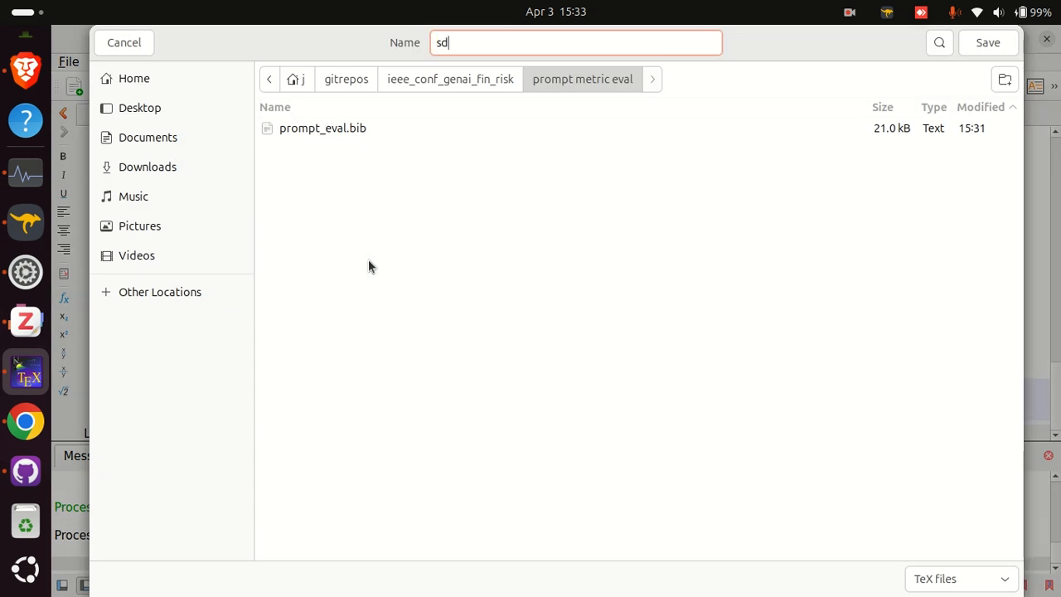
key(BackSpace)
key(BackSpace)
text(ds)
key(Return)
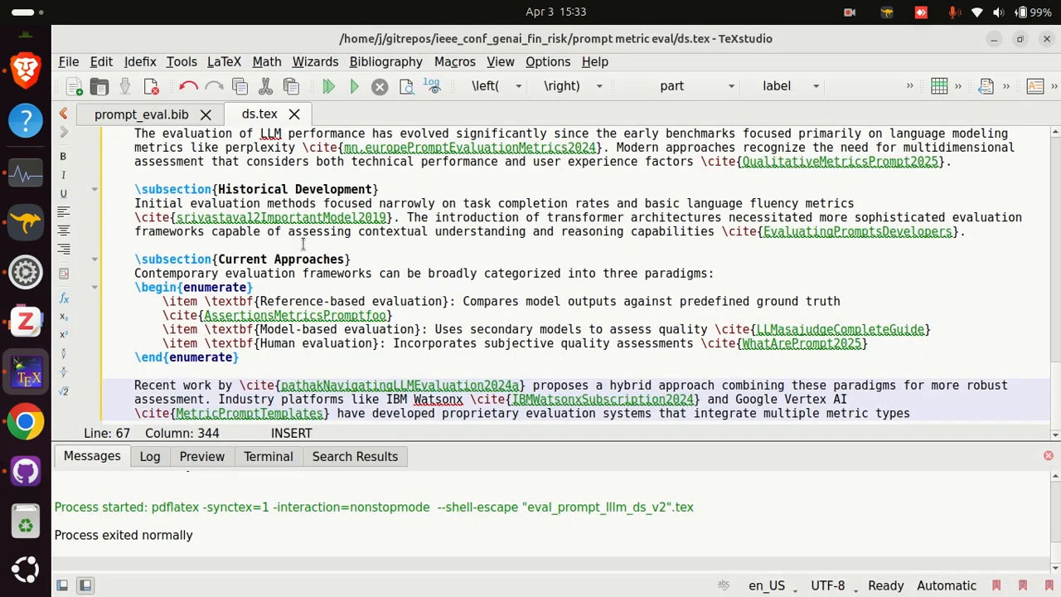
key(F5)
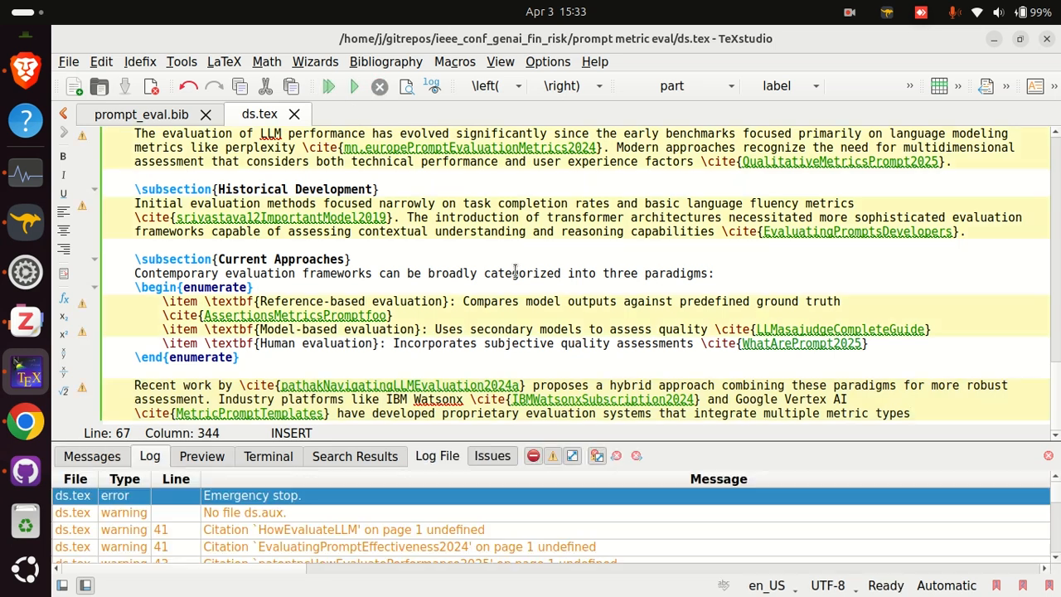
scroll(561, 308, up, 5)
scroll(548, 345, down, 5)
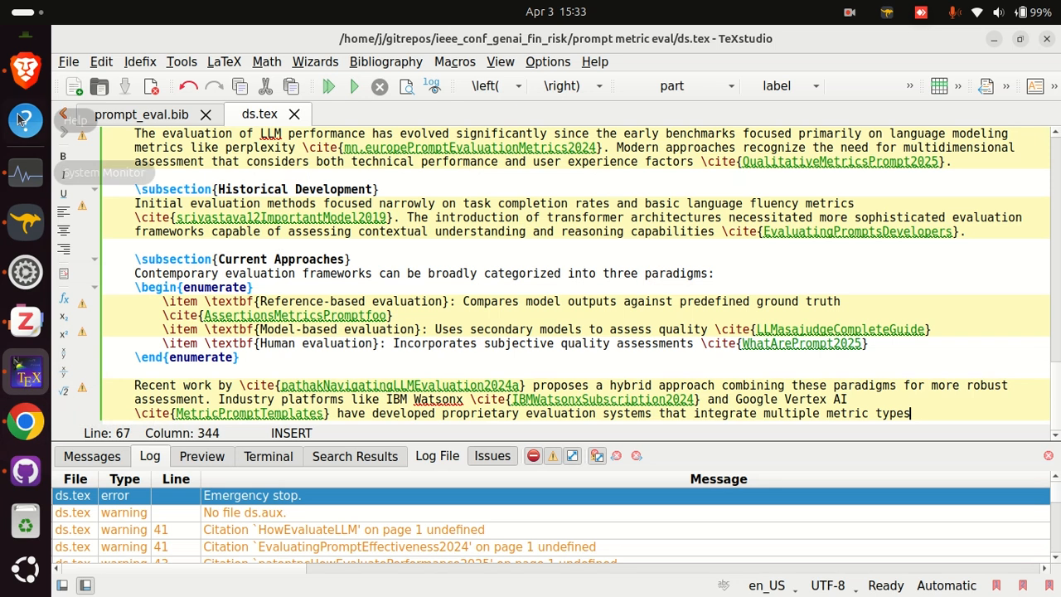
- Switch back to Brave and examine the rest of DeepSeek's LaTeX paper, from the evaluation sections through the conclusion and bibliography
click(39, 76)
scroll(805, 351, down, 6)
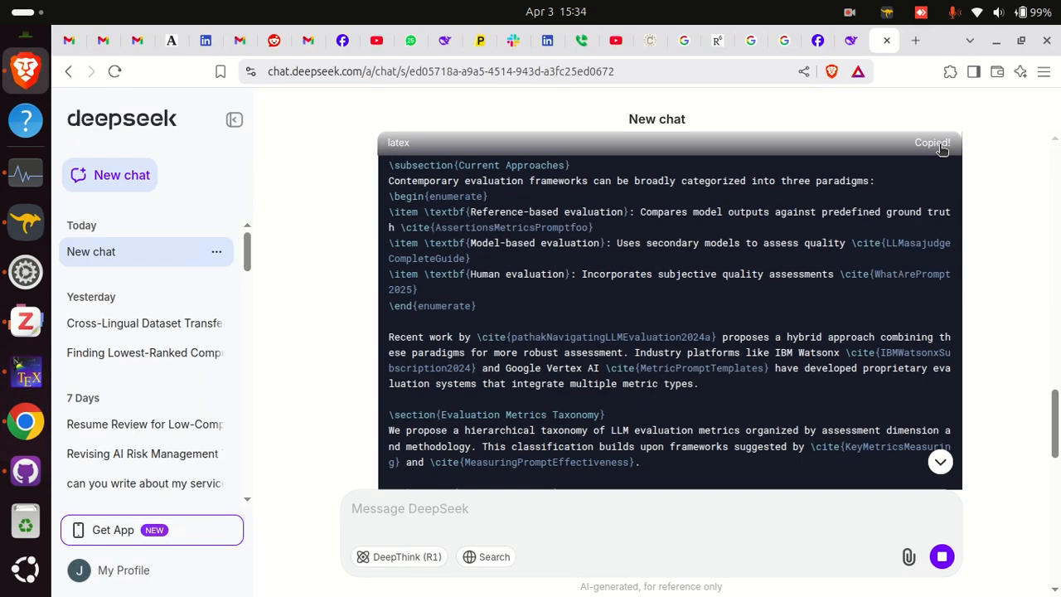
scroll(668, 407, down, 10)
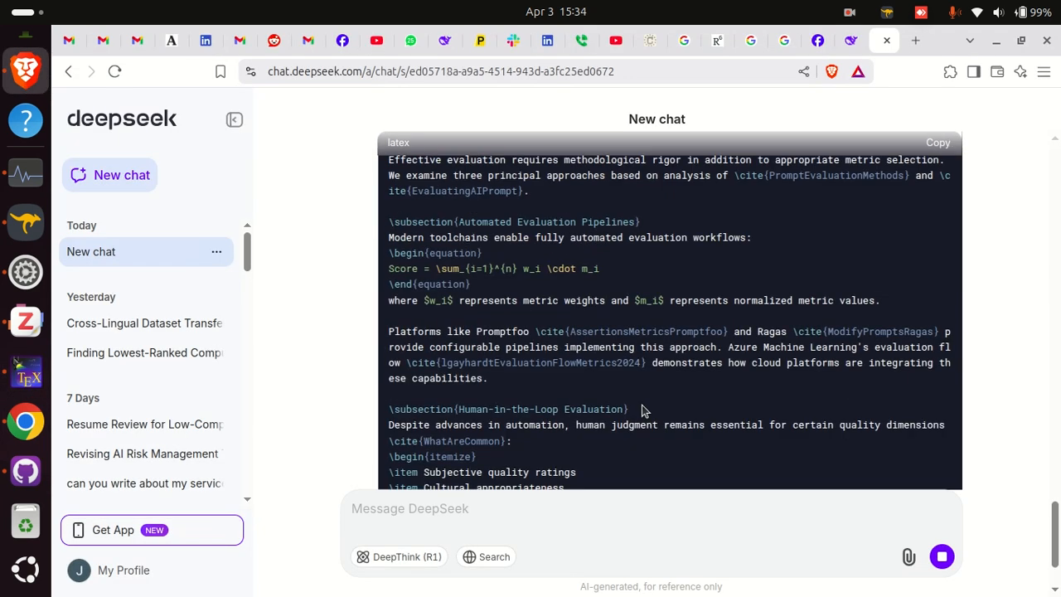
scroll(681, 340, down, 3)
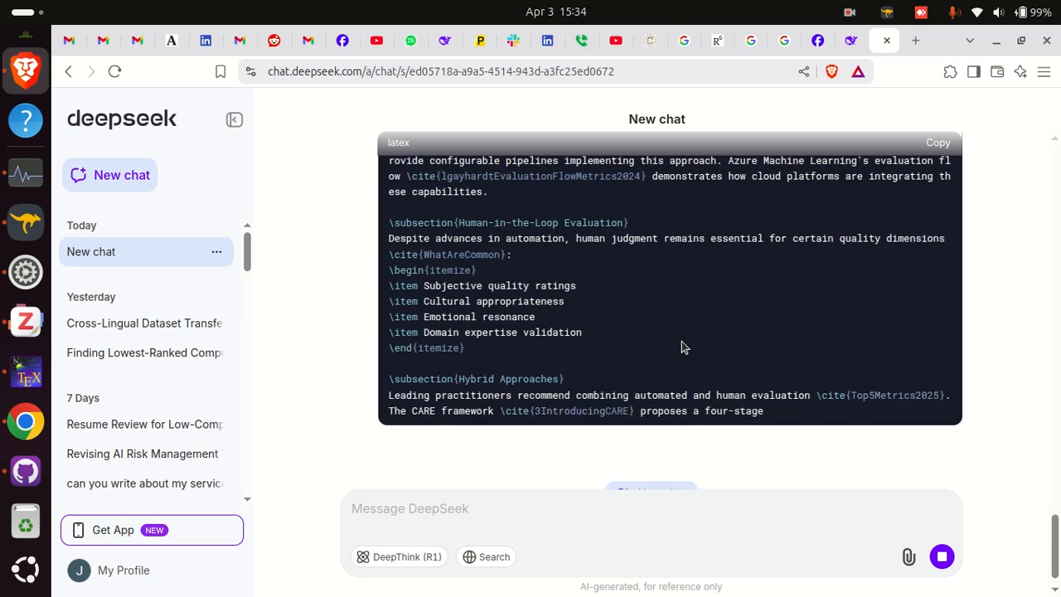
scroll(679, 346, down, 3)
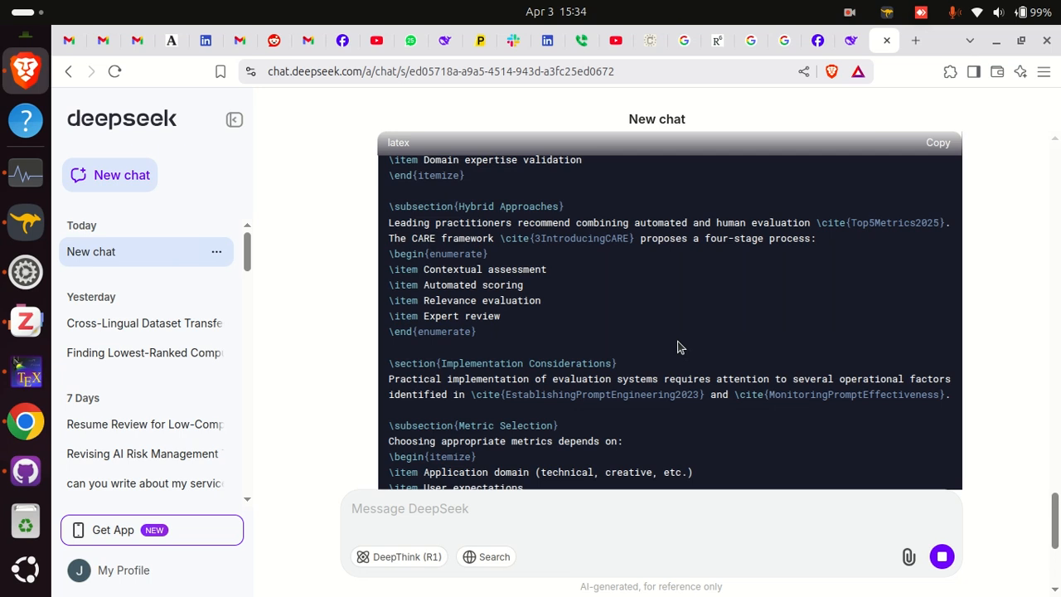
scroll(676, 346, down, 5)
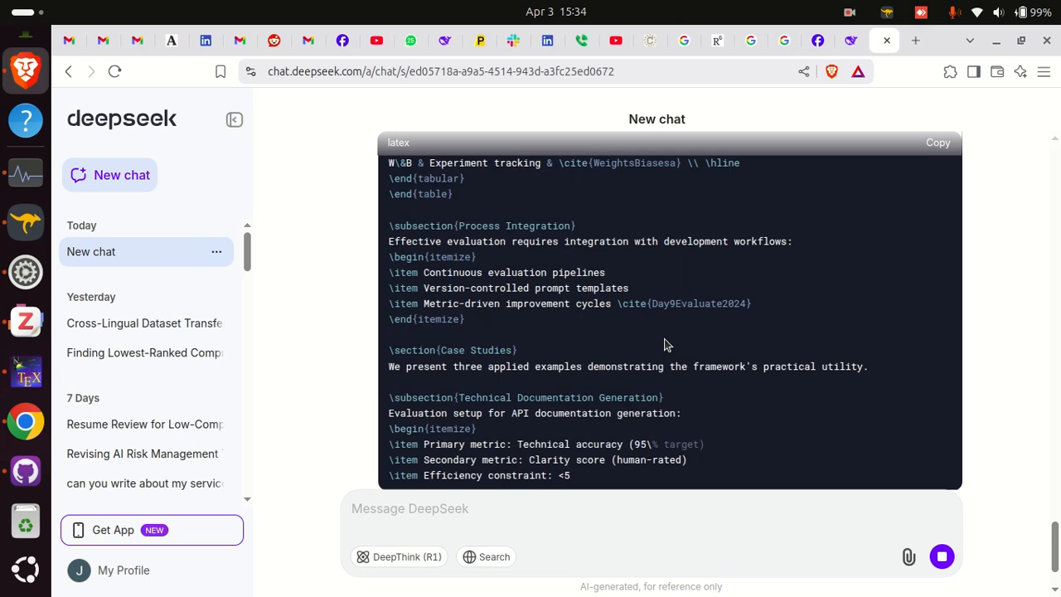
scroll(666, 345, up, 3)
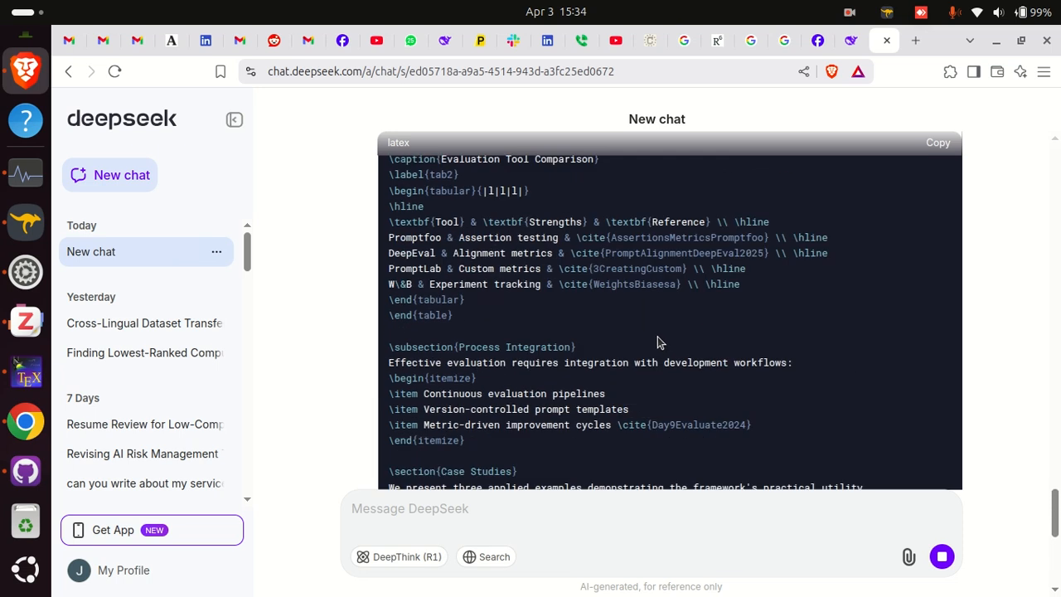
scroll(659, 338, down, 4)
scroll(655, 338, down, 5)
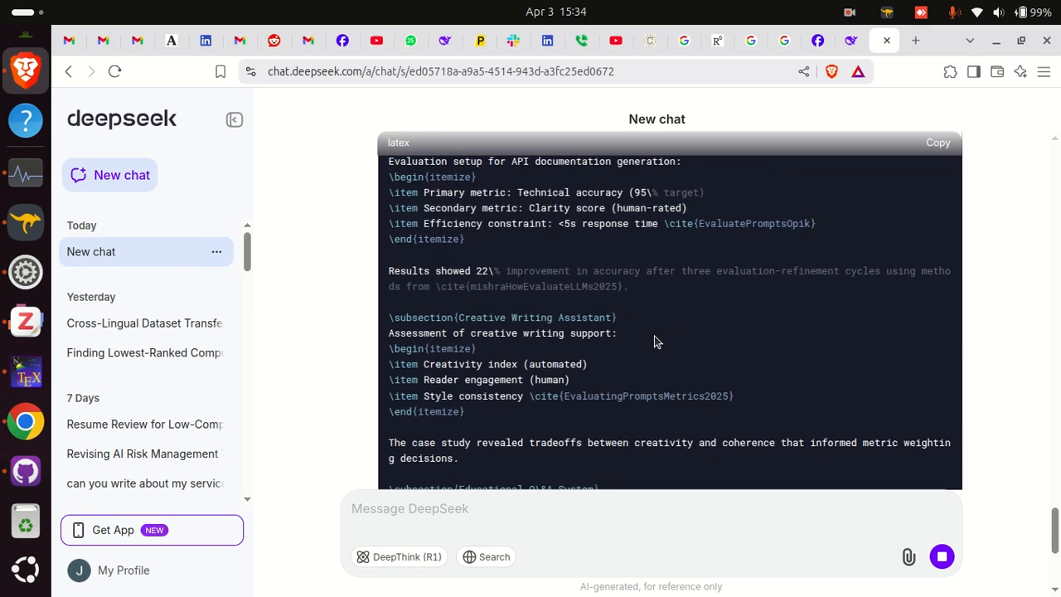
scroll(652, 339, down, 5)
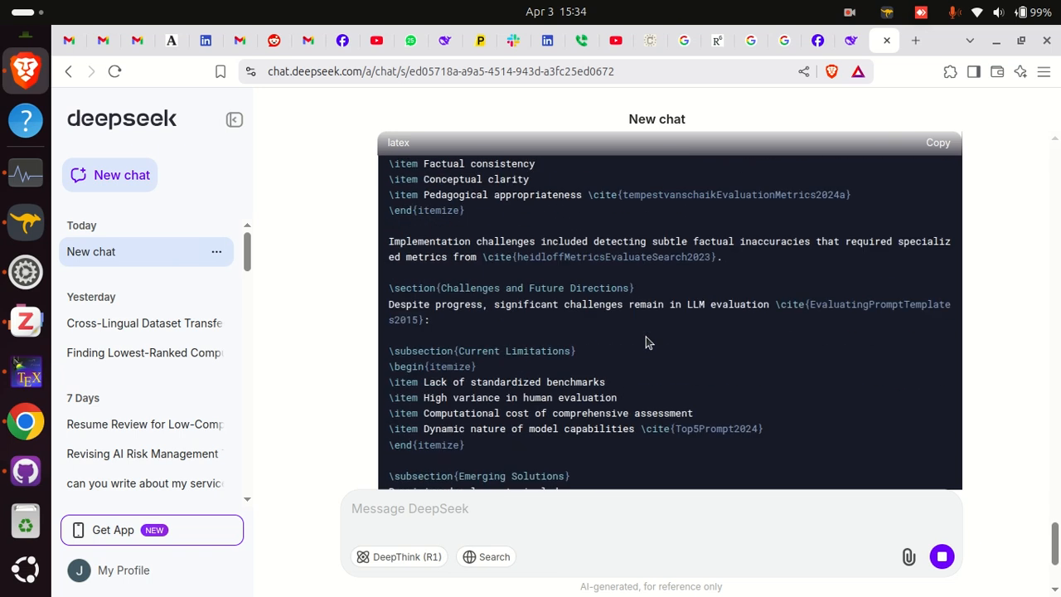
scroll(644, 336, down, 5)
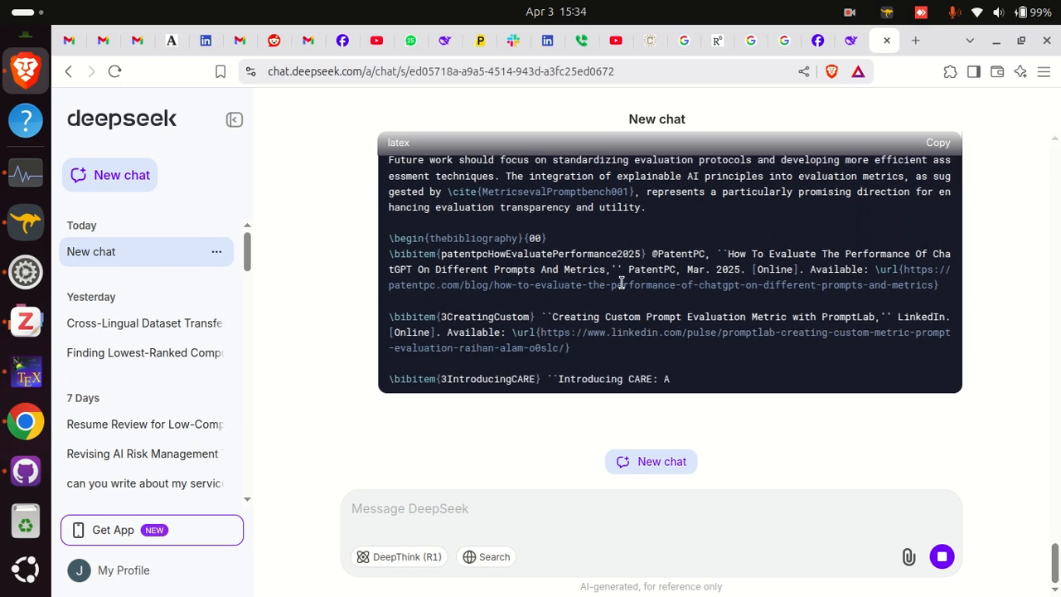
- Interrupt DeepSeek's output, draft the message "point thr bib you dont have to write anyting", and have it continue the paper
click(941, 556)
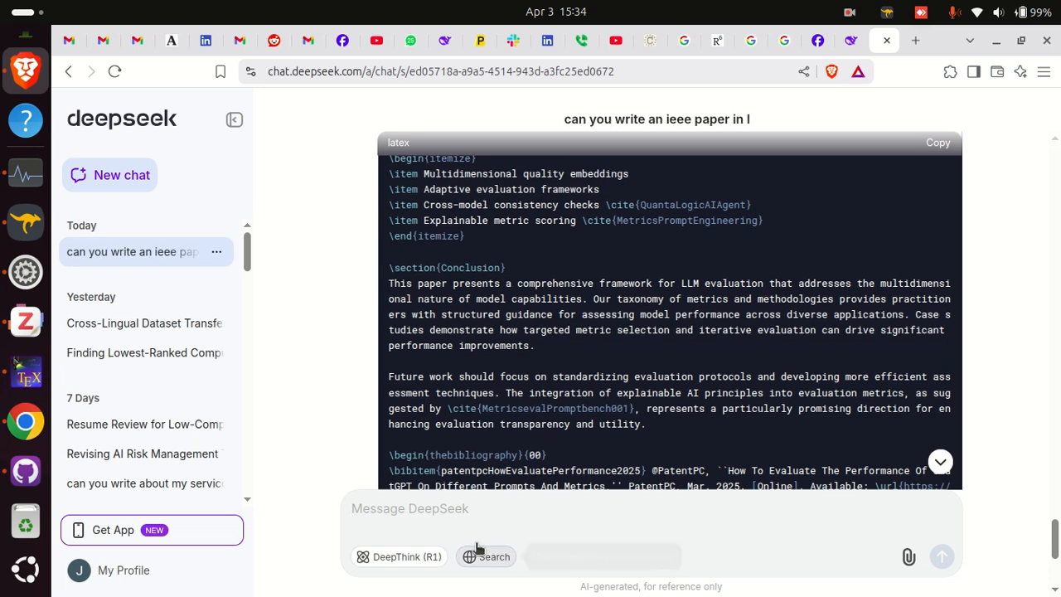
text(p)
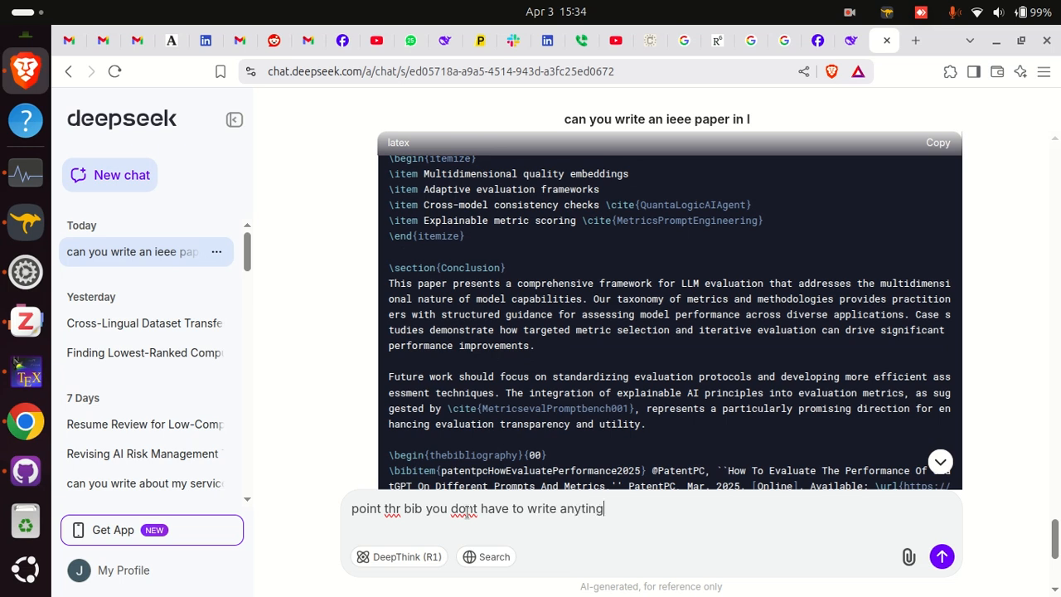
scroll(572, 261, down, 5)
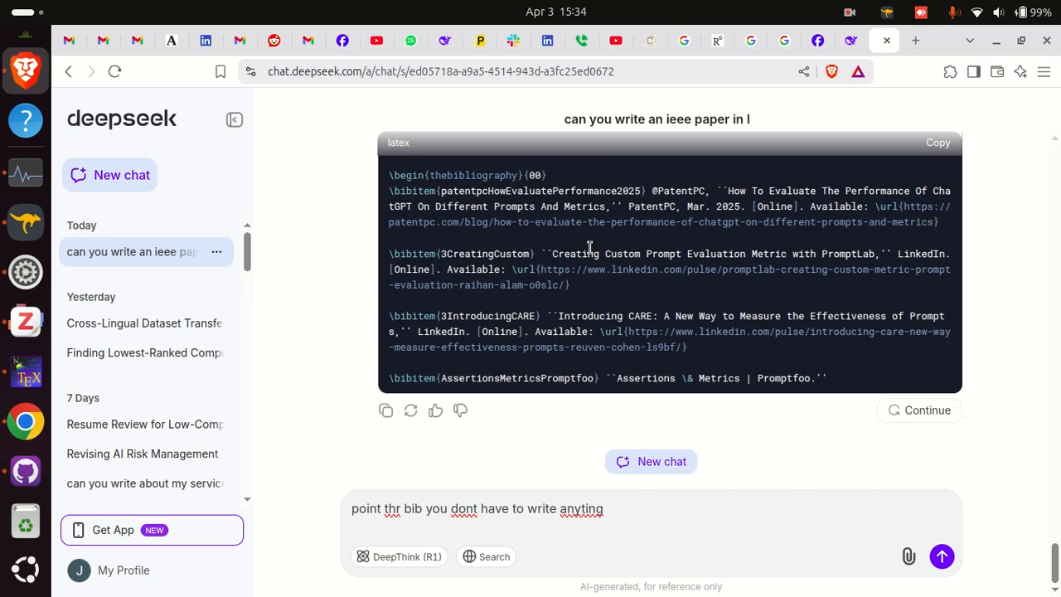
click(935, 408)
key(Return)
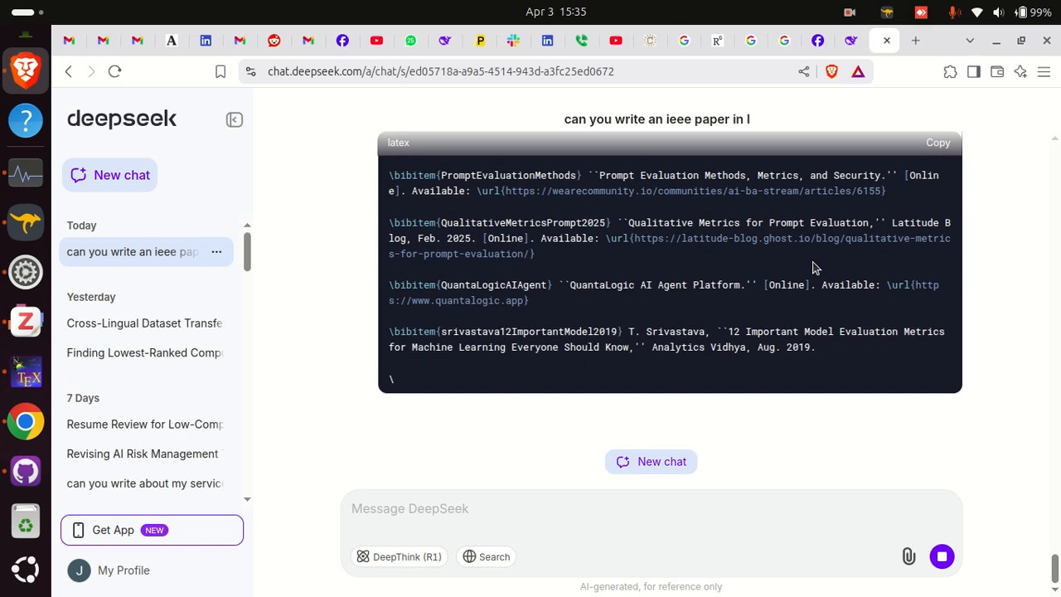
- Open Perplexity in a new browser tab and return to the DeepSeek chat
click(914, 40)
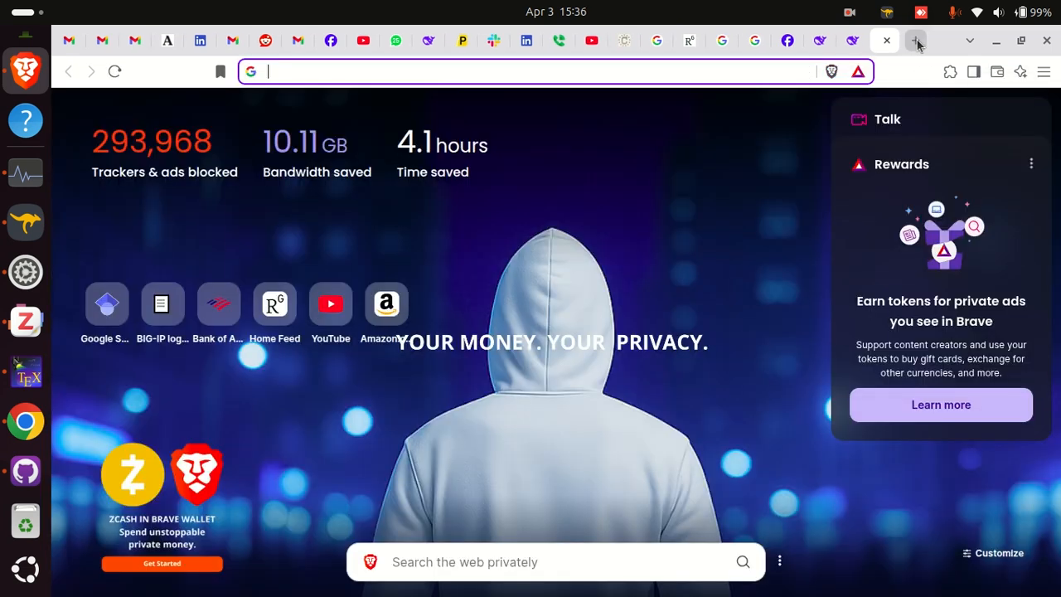
text(per)
key(Return)
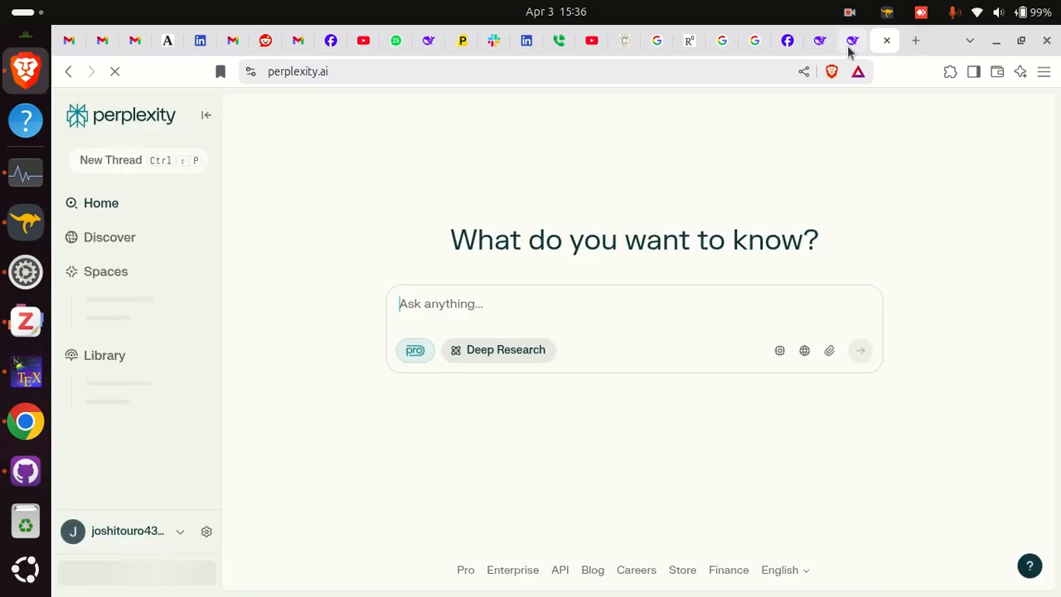
click(852, 41)
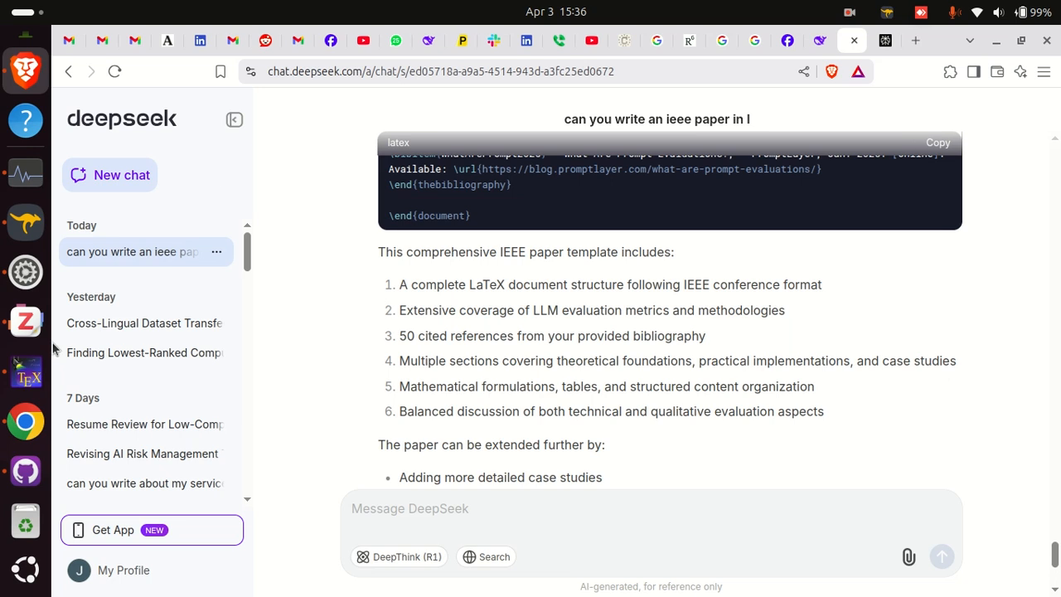
- Switch to TeXstudio, replace the whole content of ds.tex with DeepSeek's completed LaTeX code, and compile it
click(25, 377)
click(298, 202)
key(ctrl+a)
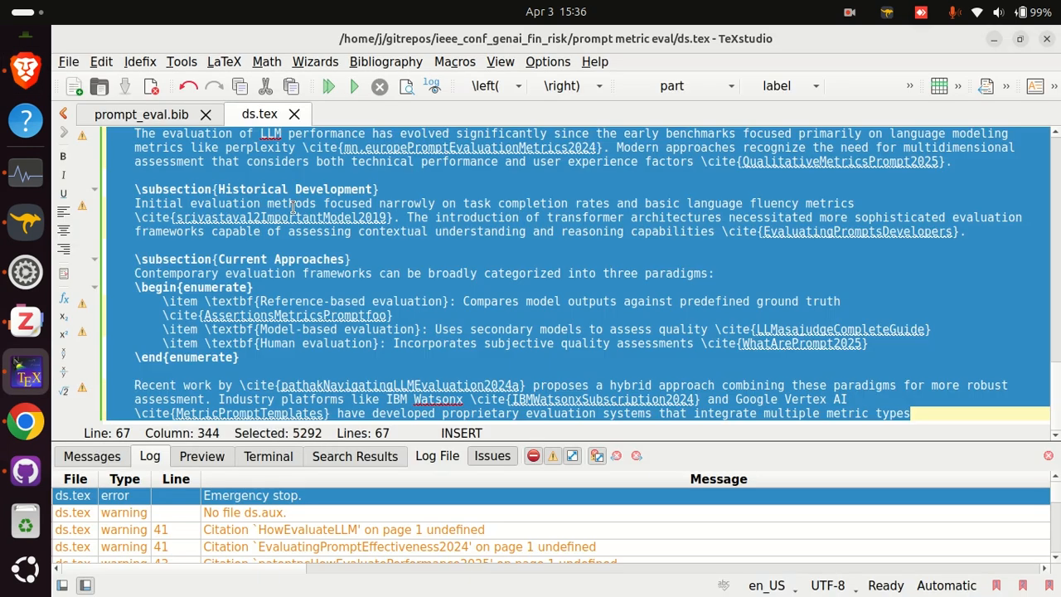
key(ctrl+v)
click(334, 87)
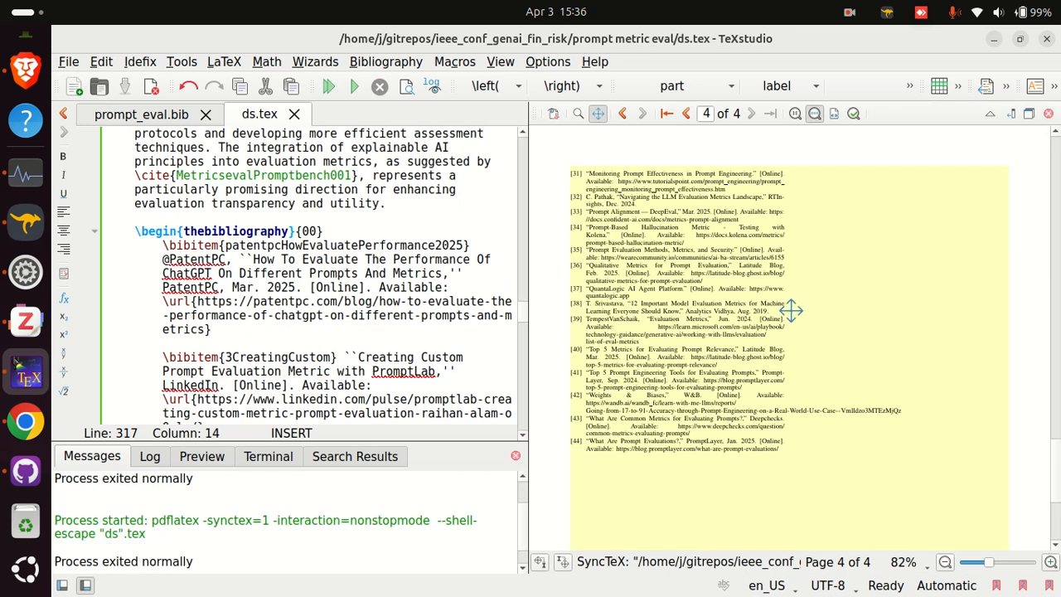
- Examine the compiled ds PDF from the title page through the metric tables, case studies and references
scroll(791, 310, up, 20)
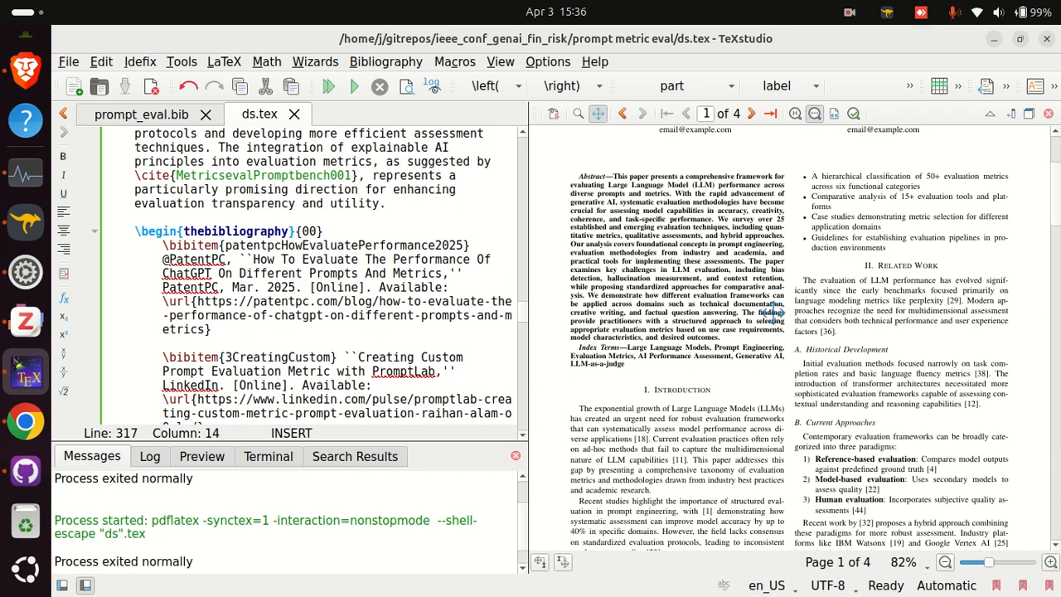
scroll(771, 311, up, 4)
scroll(772, 310, down, 10)
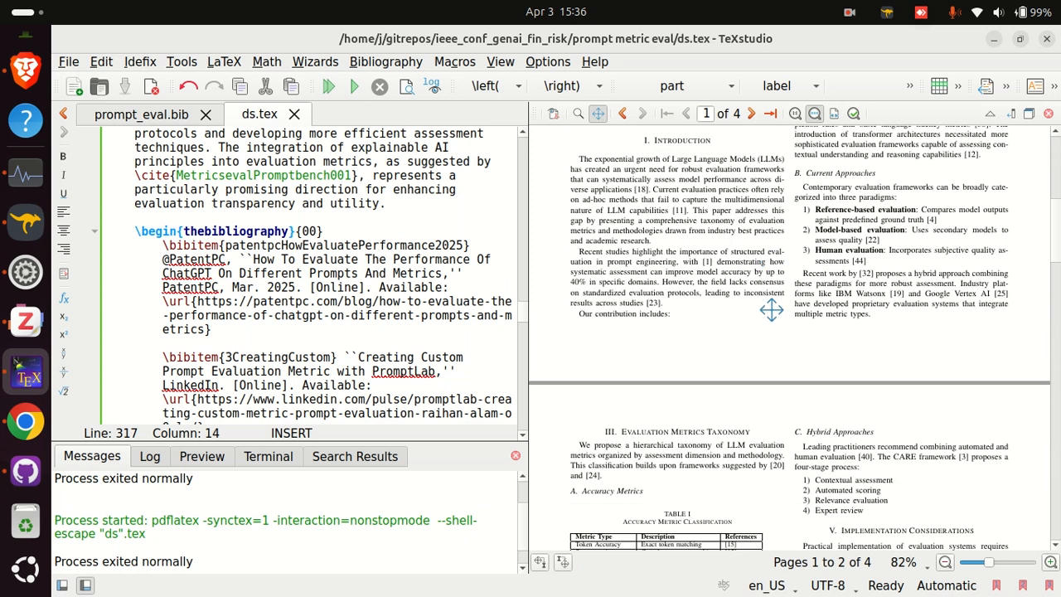
scroll(770, 309, down, 8)
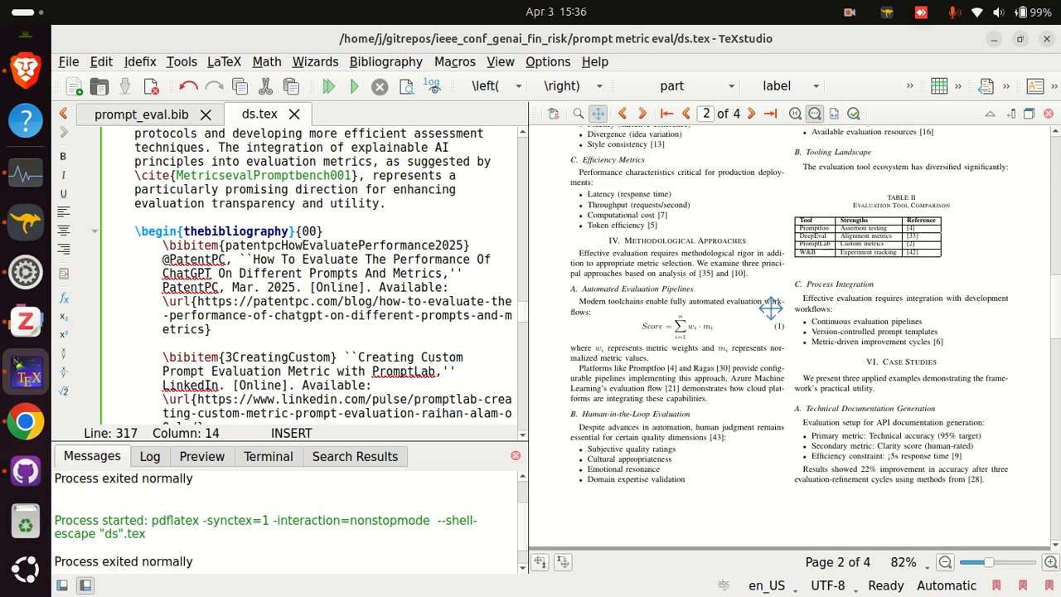
scroll(770, 308, up, 3)
scroll(771, 308, up, 1)
scroll(770, 308, up, 15)
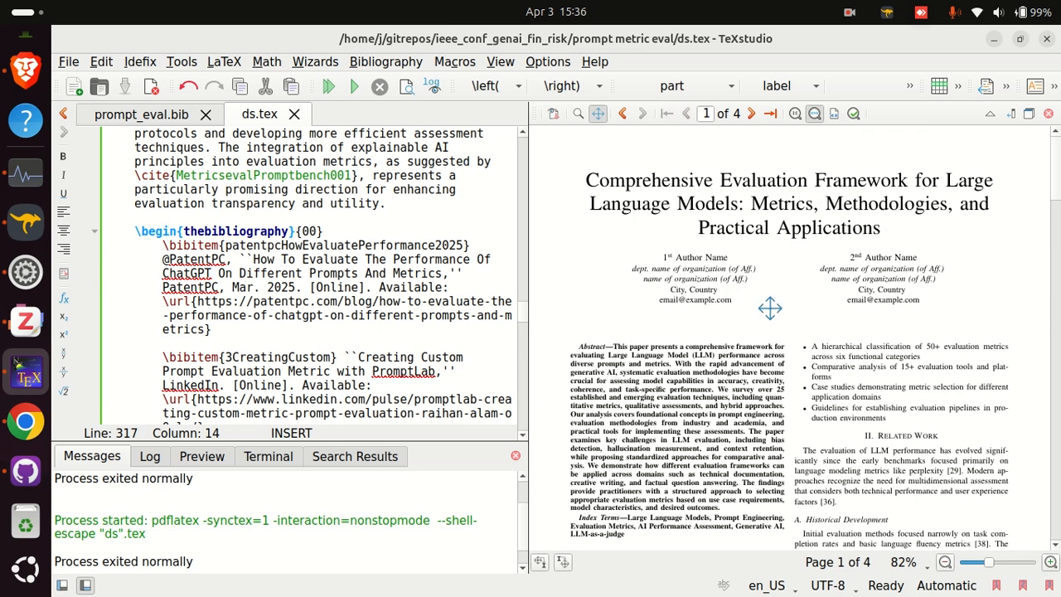
scroll(768, 308, down, 5)
scroll(768, 308, down, 20)
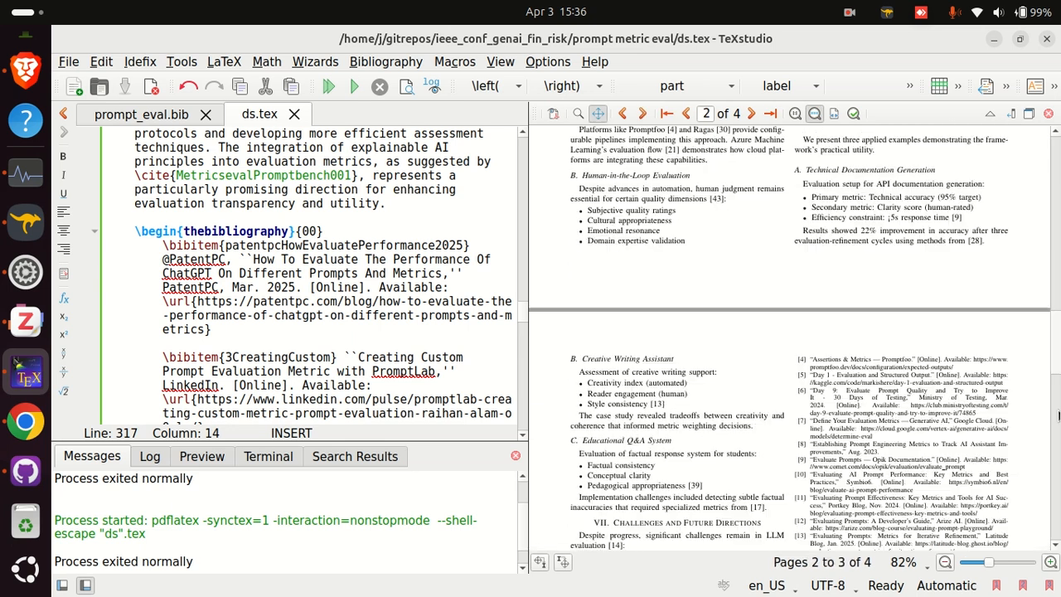
scroll(832, 432, up, 20)
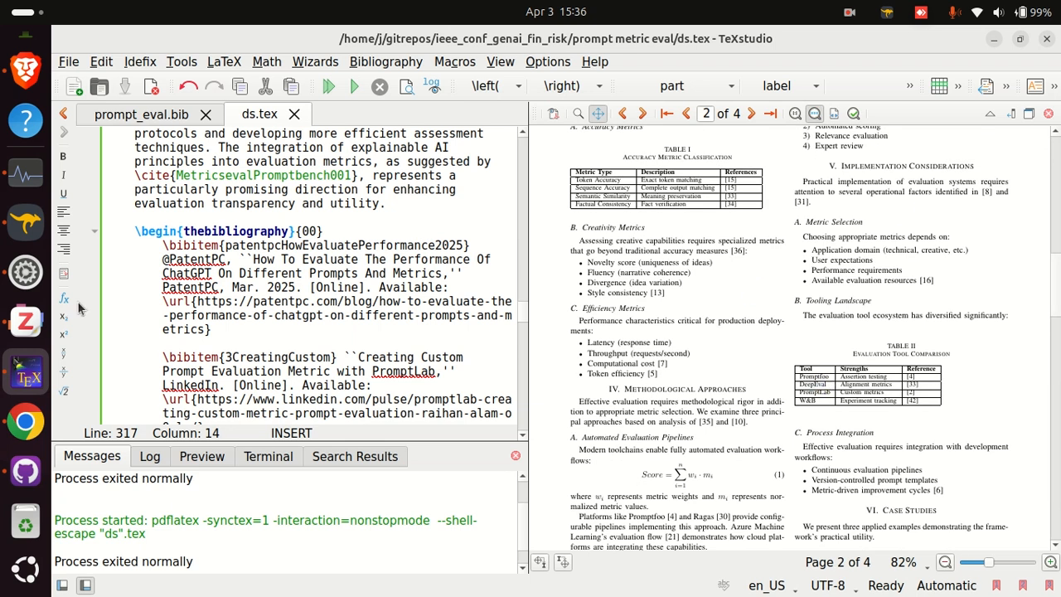
- Switch to Perplexity in Brave and attach prompt_eval.bib from the prompt metric eval folder, showing all file types
click(26, 73)
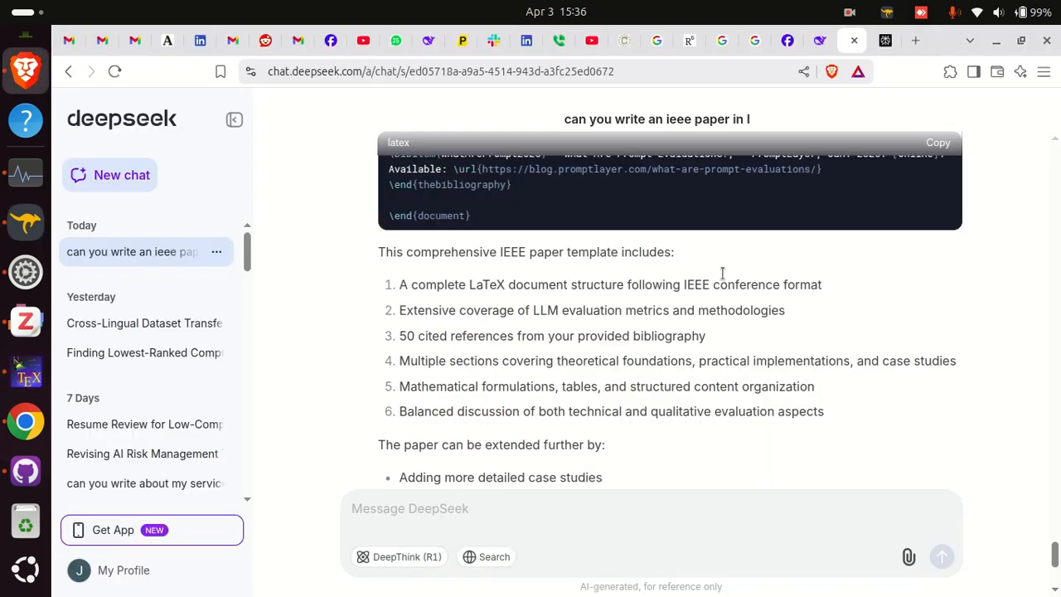
click(878, 46)
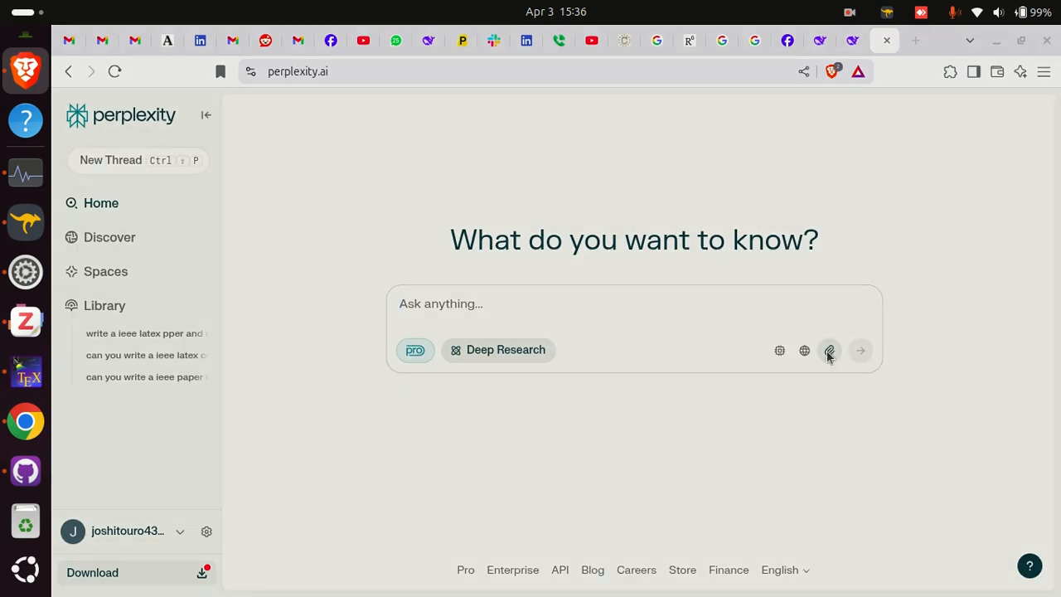
click(828, 352)
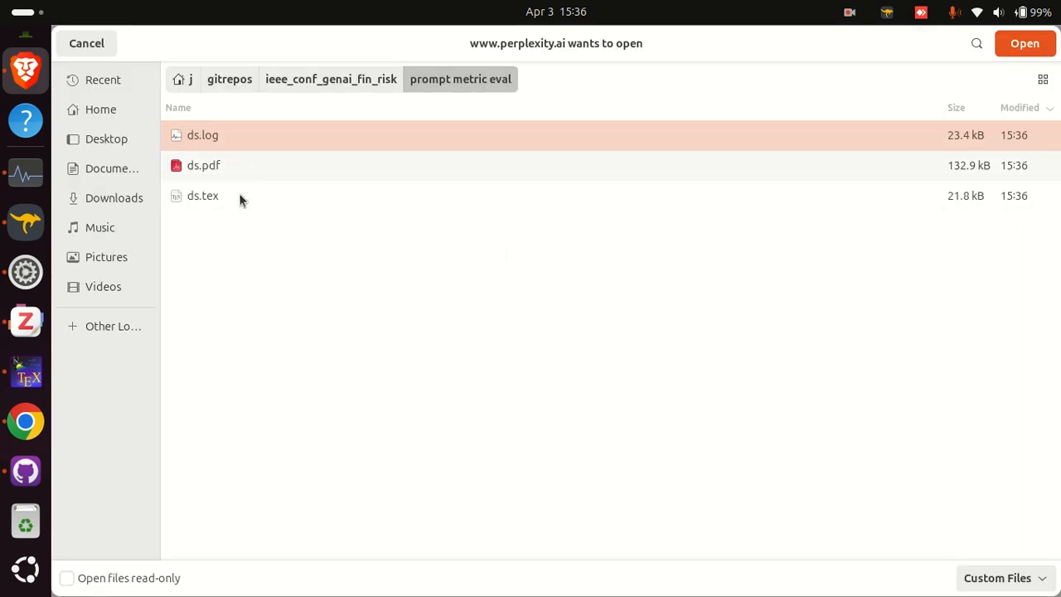
click(1018, 575)
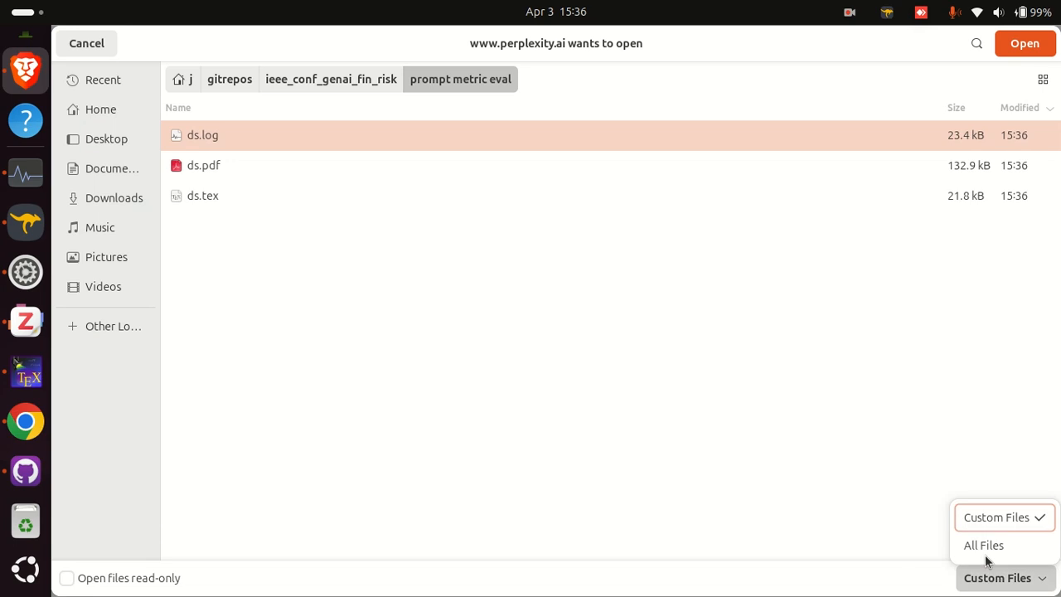
click(984, 548)
double_click(245, 287)
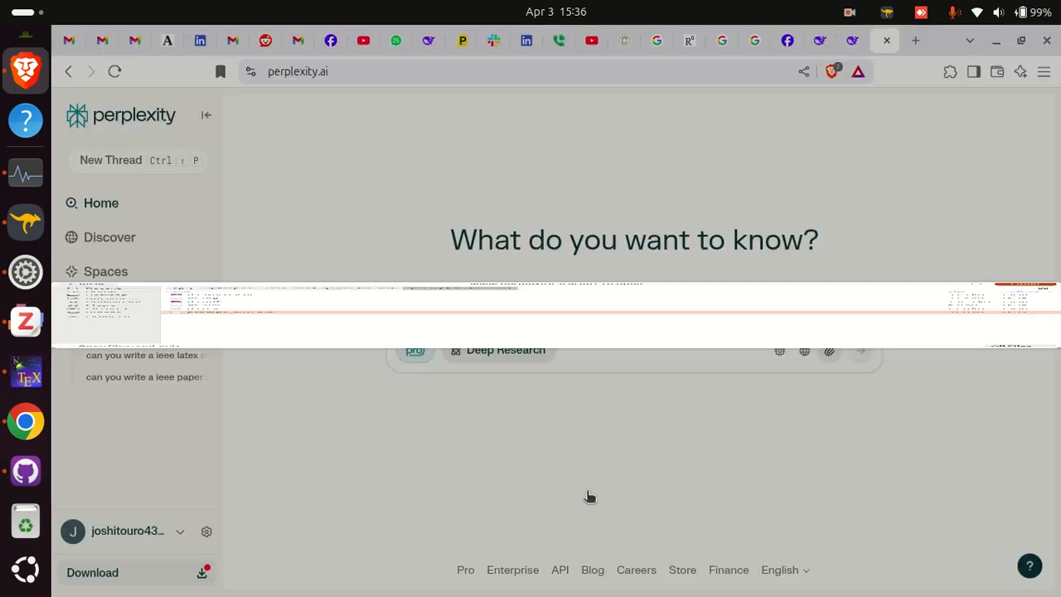
- Ask Perplexity to write a very long IEEE journal paper in LaTeX using the bib file's keys, 4 pages if possible
text(use )
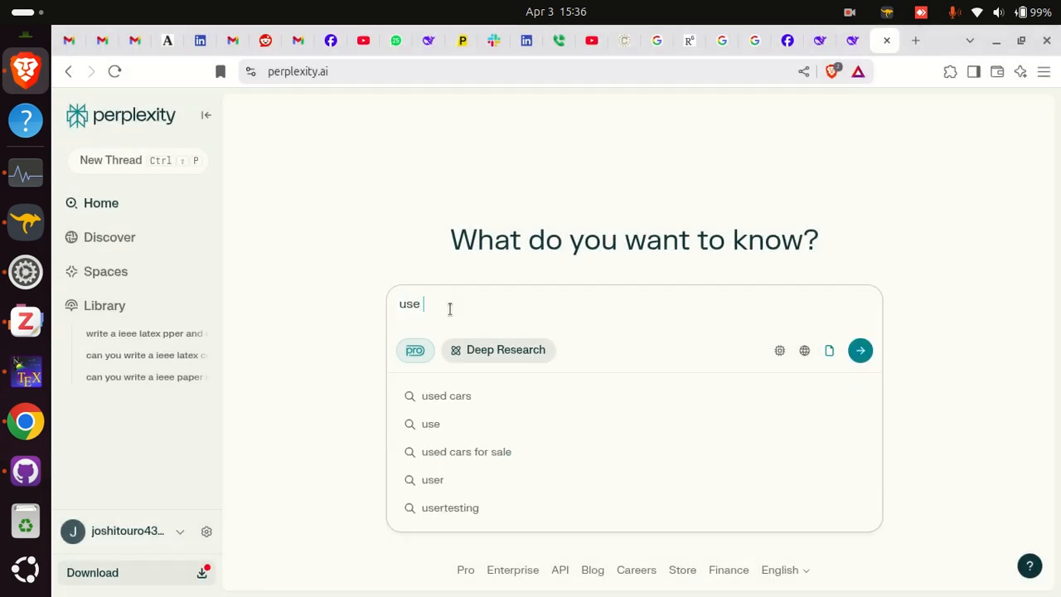
text(the bik)
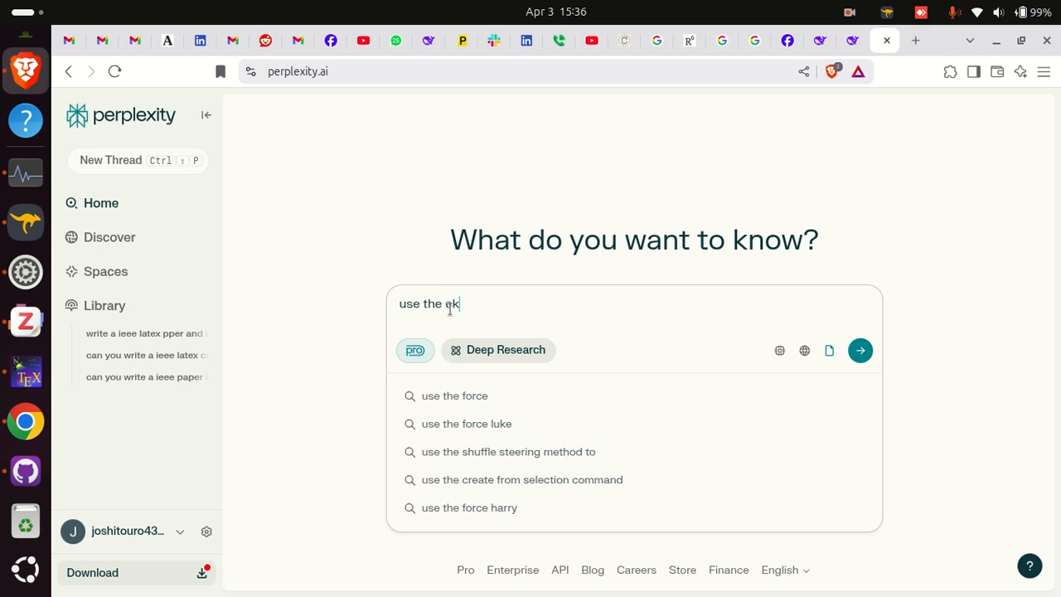
text(ys form )
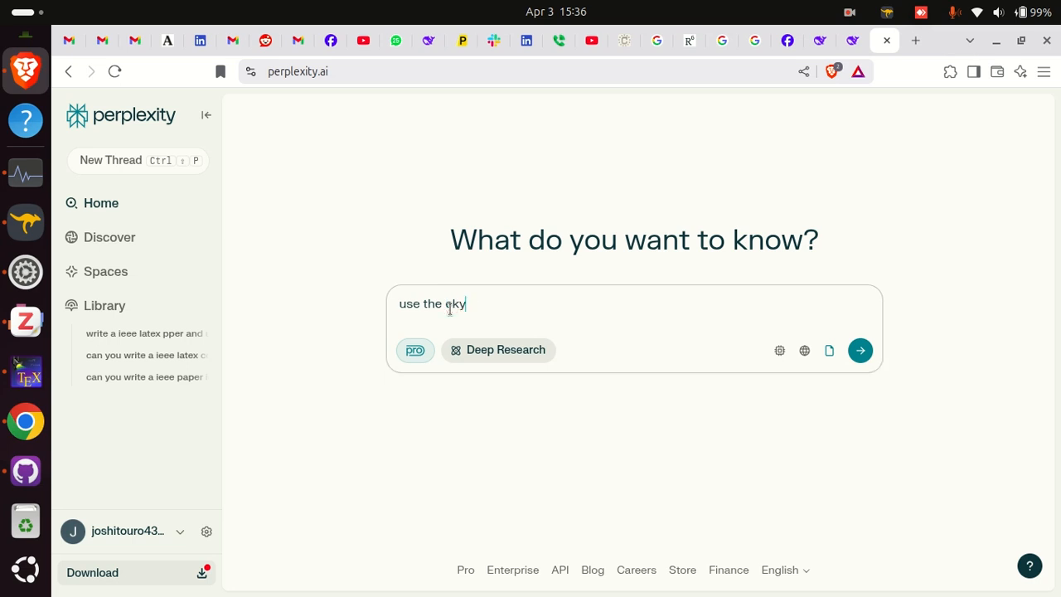
text(keys from b)
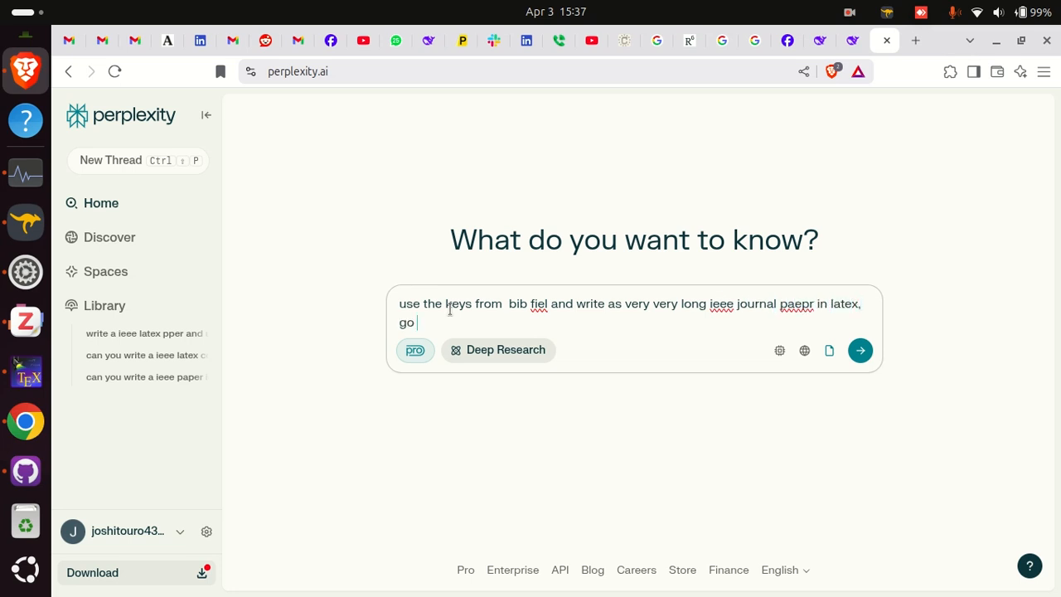
text(make i)
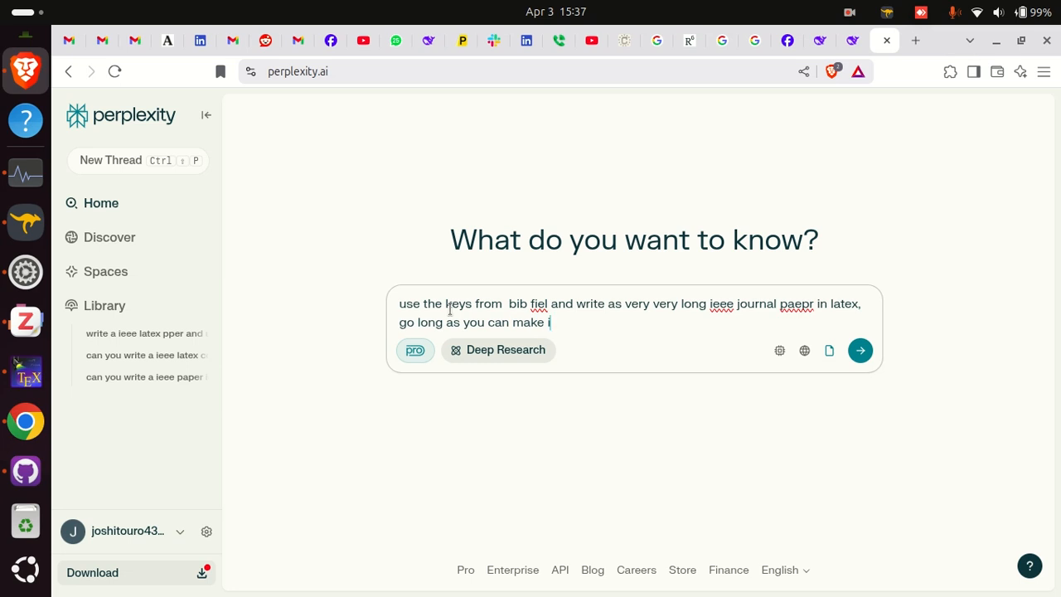
text(t 4 page ot you can)
key(Return)
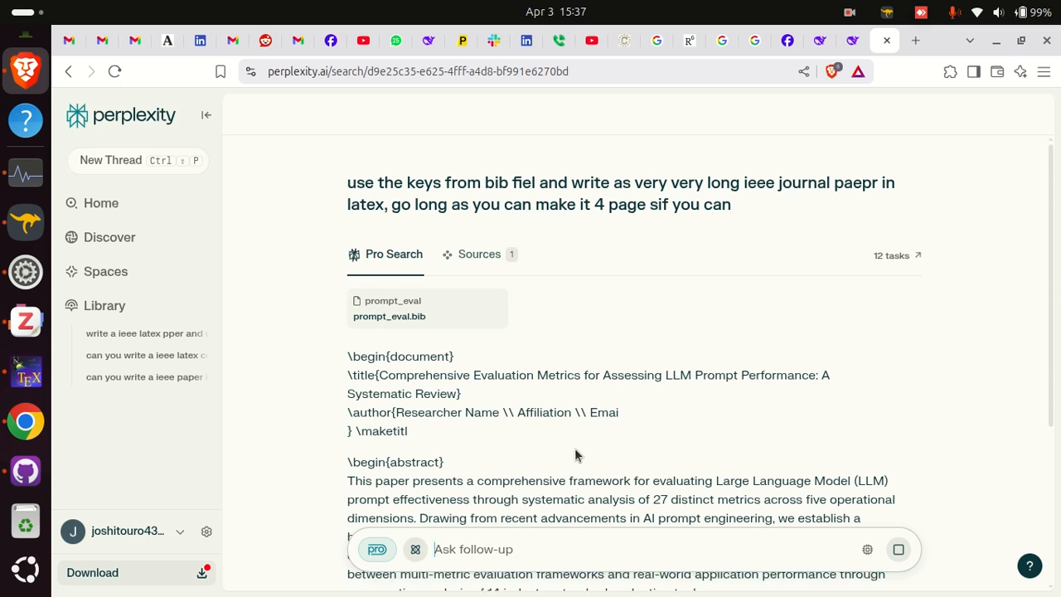
- Copy Perplexity's generated LaTeX paper from \begin{document} through \end{document}
scroll(696, 501, down, 10)
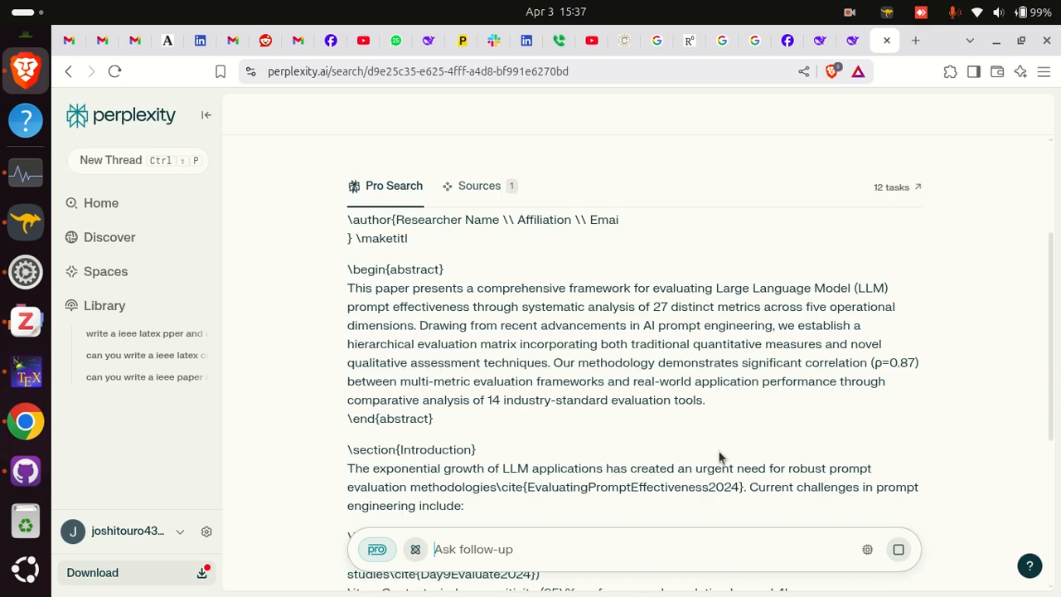
scroll(691, 342, up, 10)
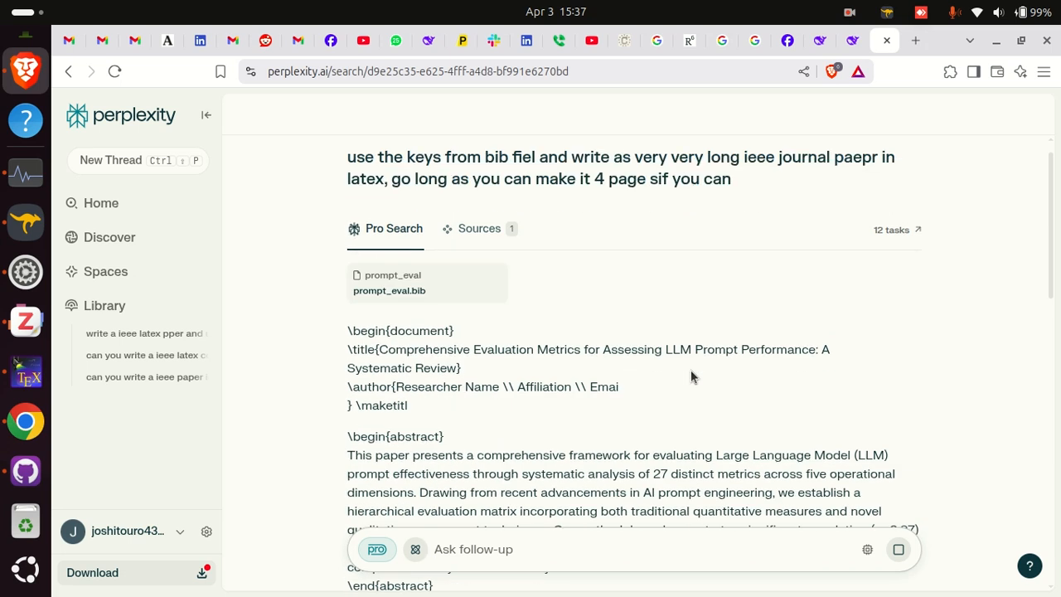
drag(347, 330, 557, 367)
click(554, 384)
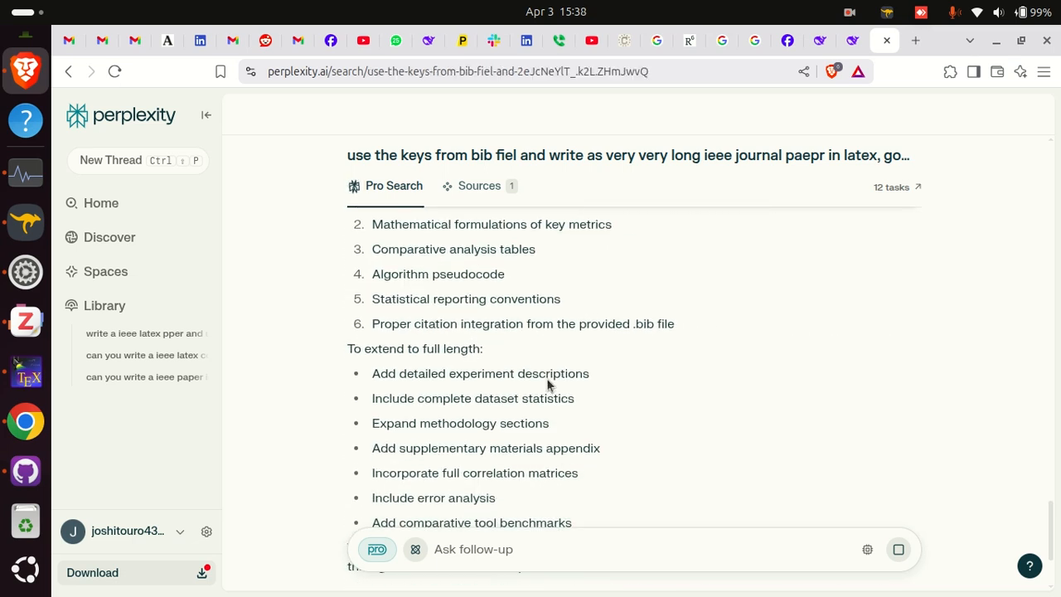
drag(464, 403, 336, 350)
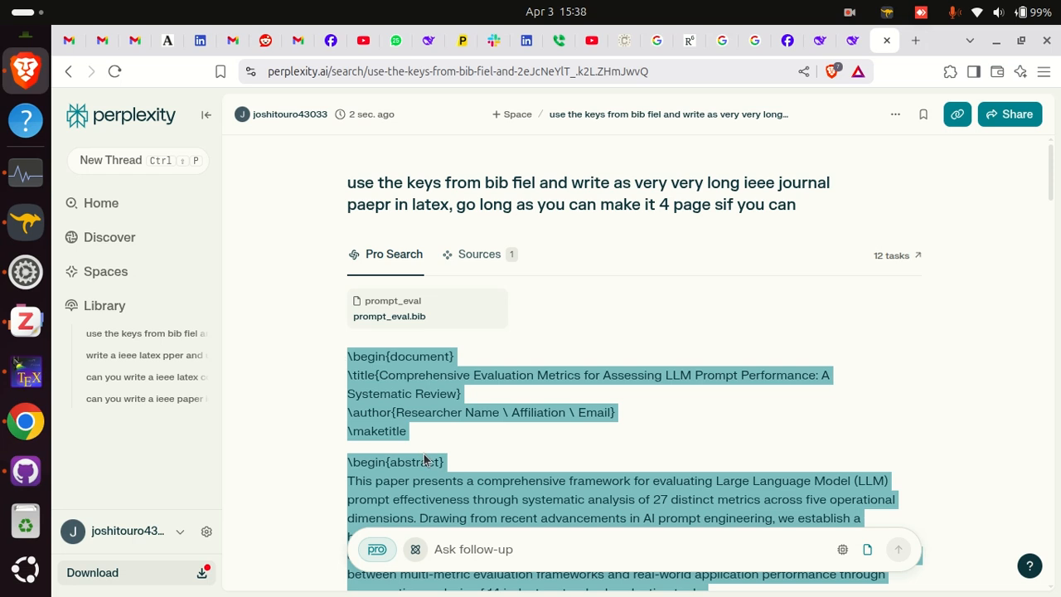
scroll(424, 461, down, 15)
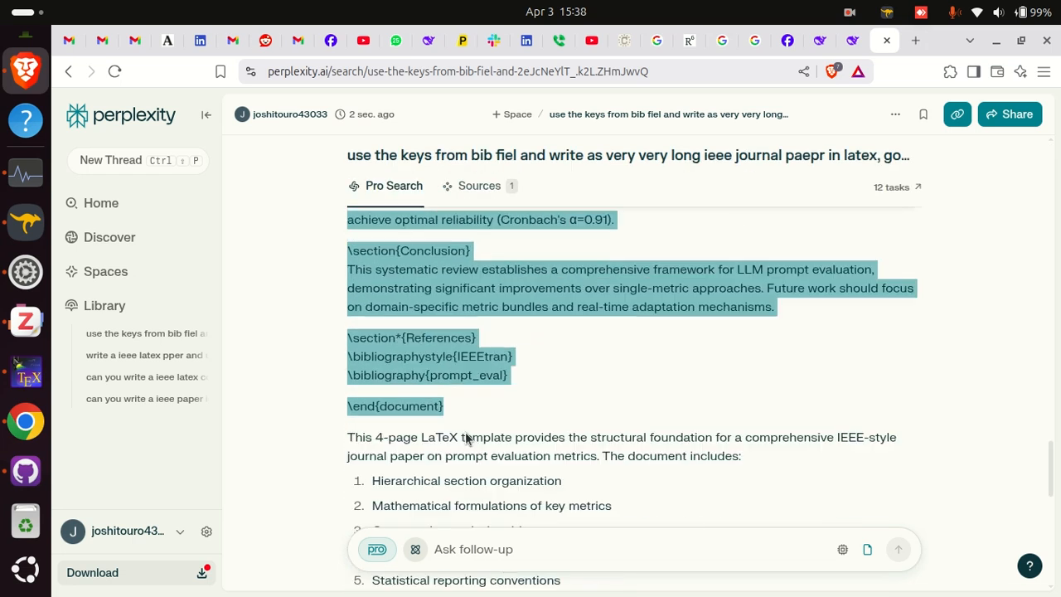
scroll(466, 439, down, 3)
scroll(472, 421, up, 2)
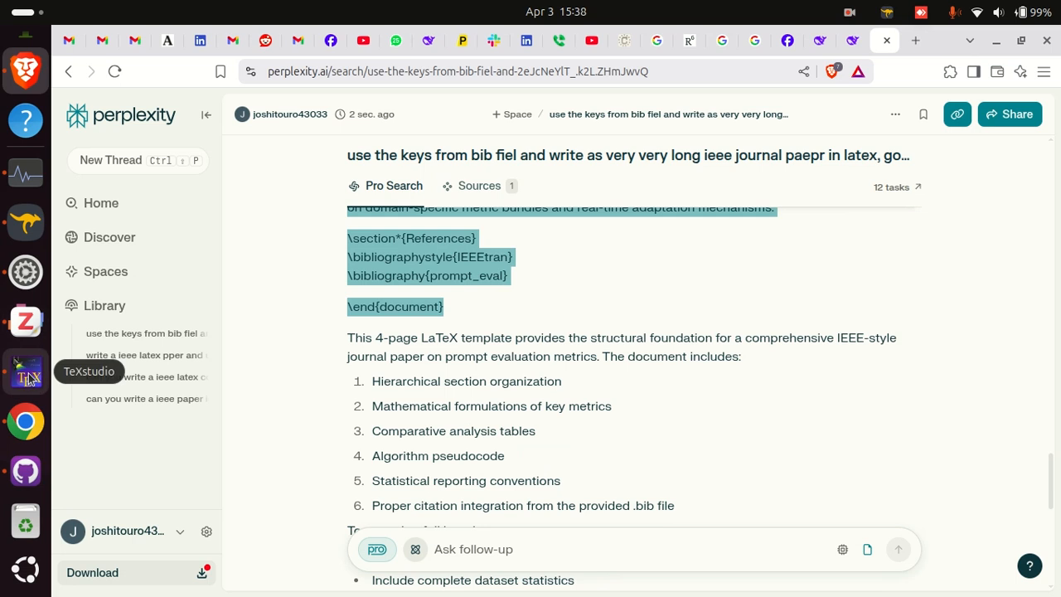
- Switch to TeXstudio, paste the copied paper into a new document and save it as preplexity.tex in the prompt metric eval folder
click(27, 376)
key(ctrl+n)
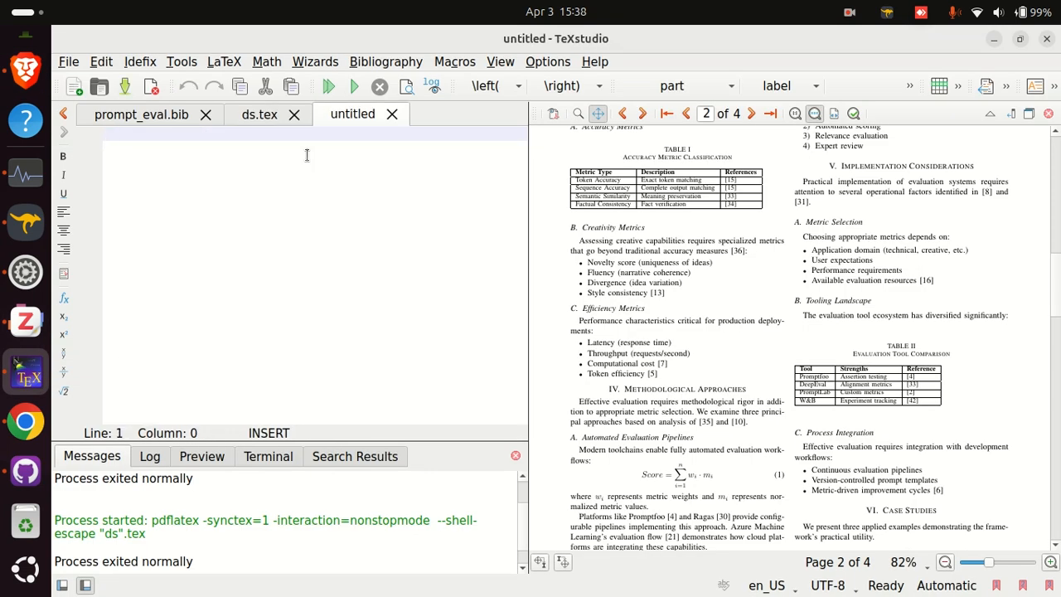
key(ctrl+v)
key(ctrl+s)
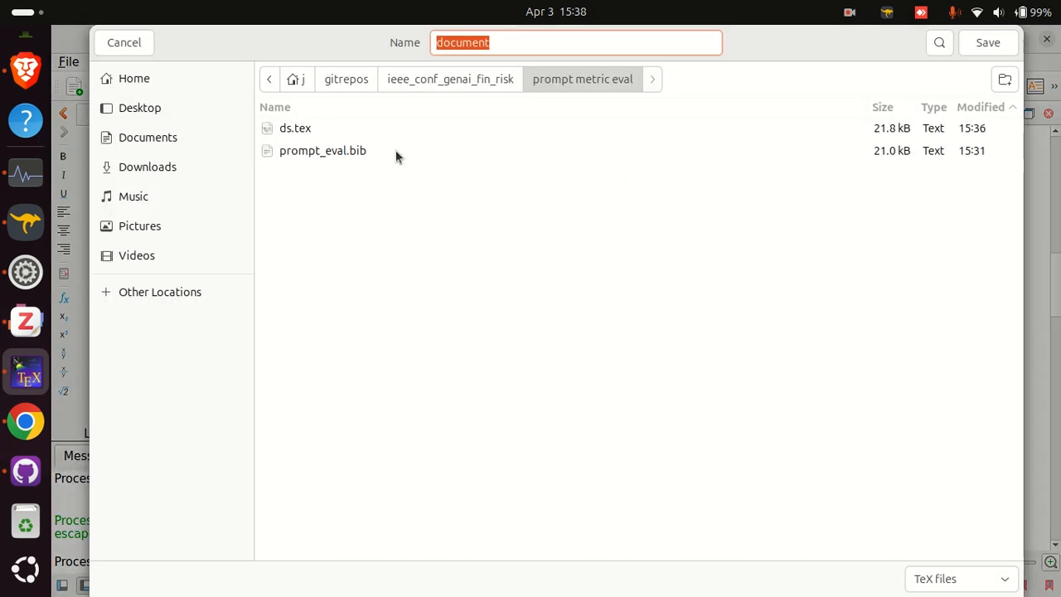
text(preplexit)
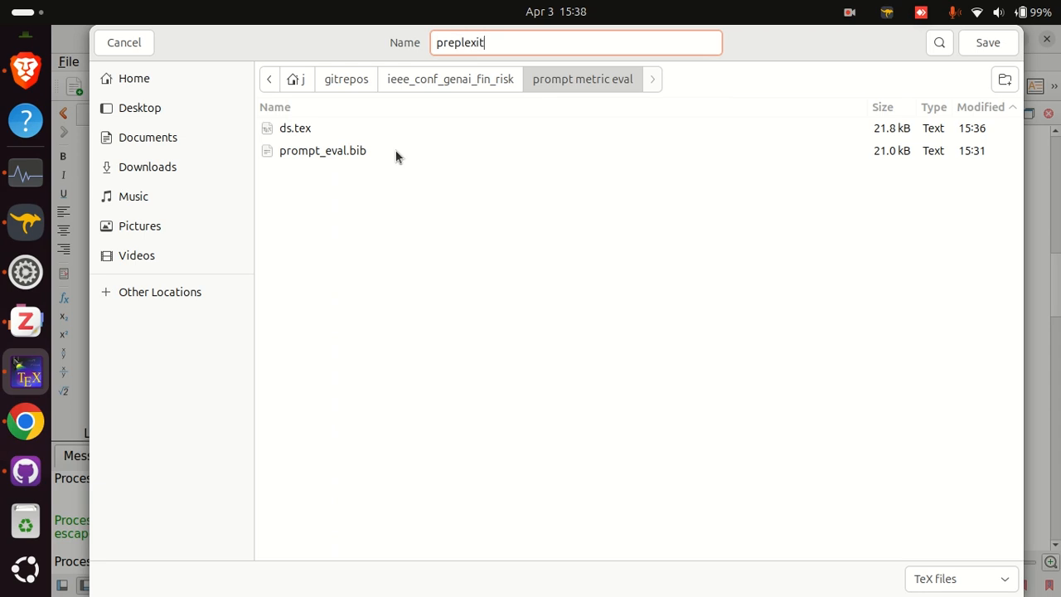
text(y)
key(Return)
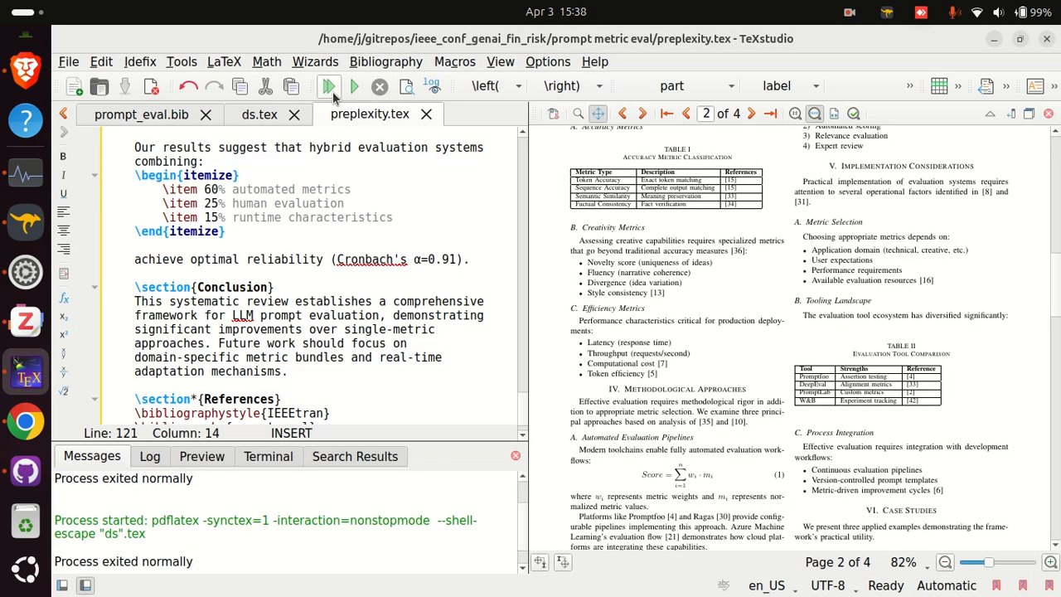
- Compile preplexity.tex and locate the logged errors around the References section and the document end
click(328, 86)
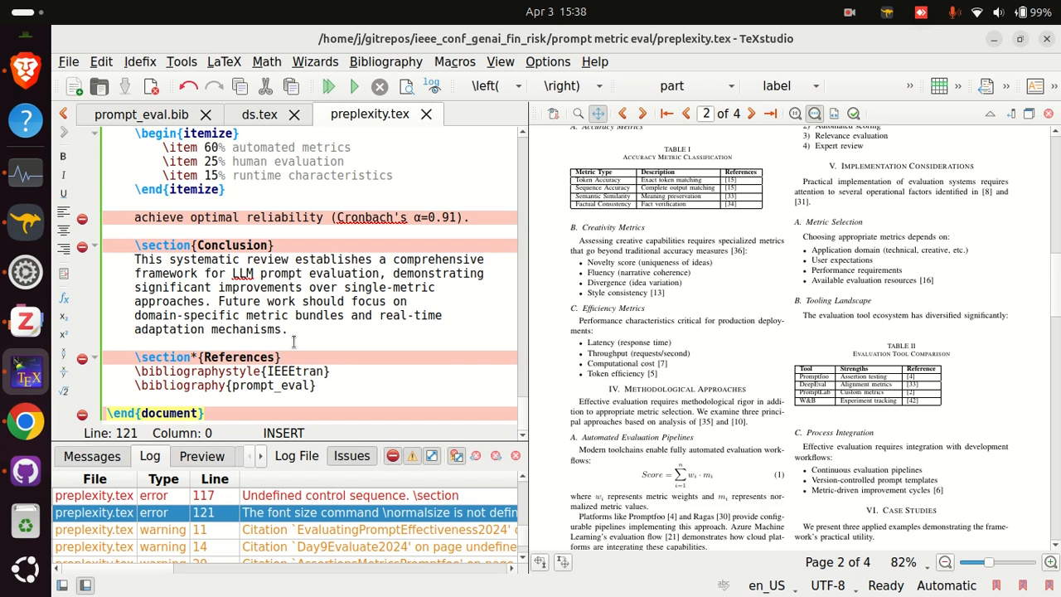
click(328, 512)
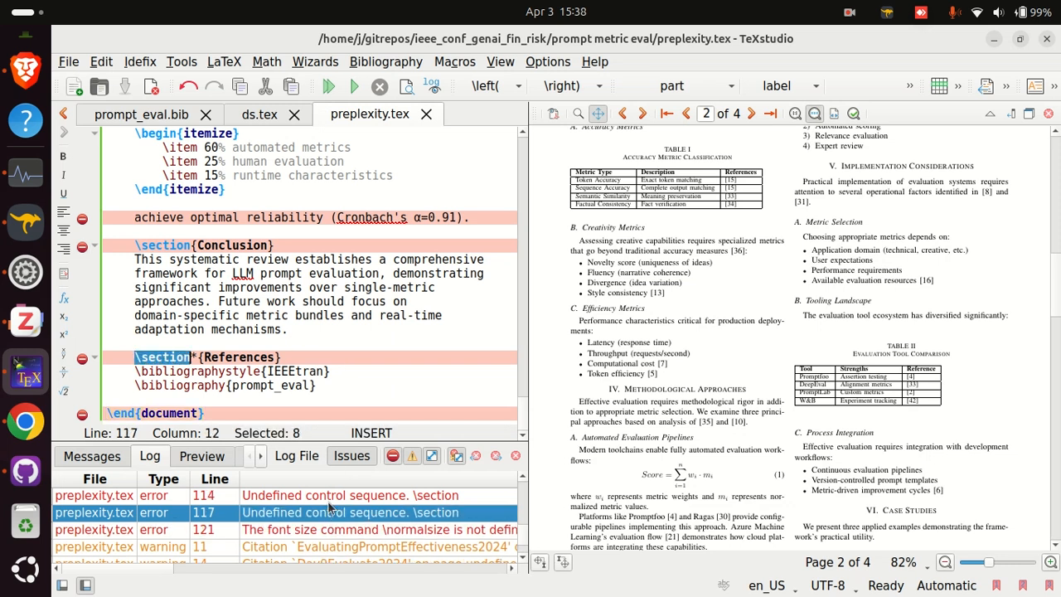
click(335, 375)
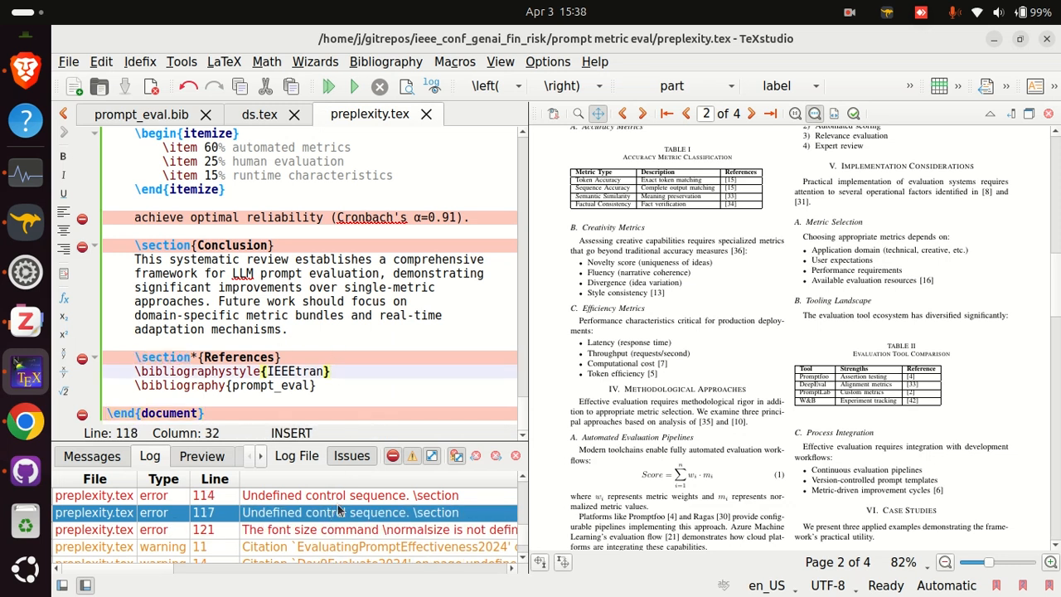
click(347, 531)
click(338, 501)
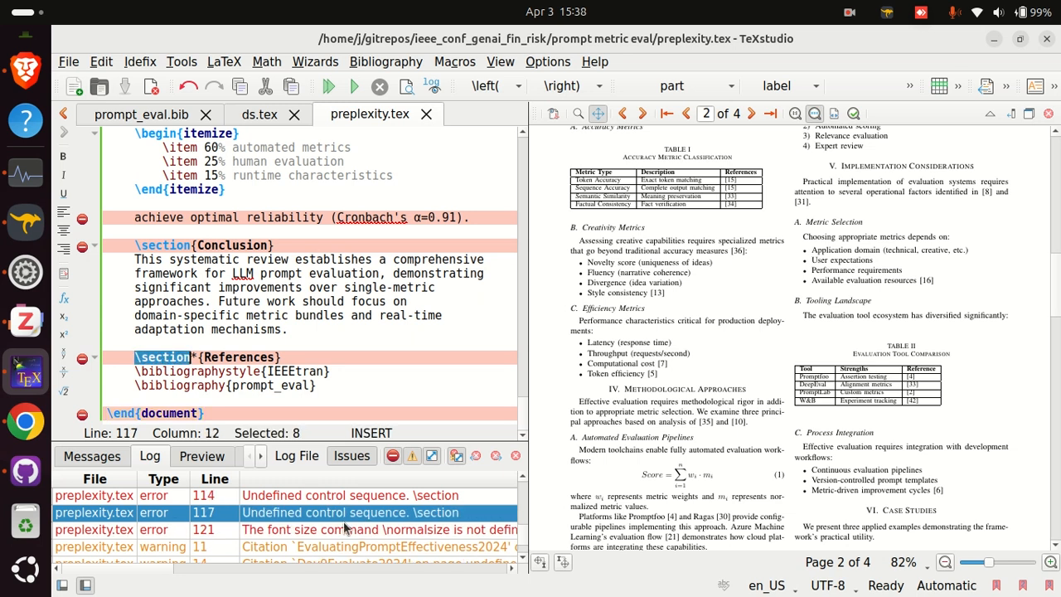
- Compare the bibliography in ds.tex and the entries in prompt_eval.bib with the references and conclusion in preplexity.tex
click(260, 115)
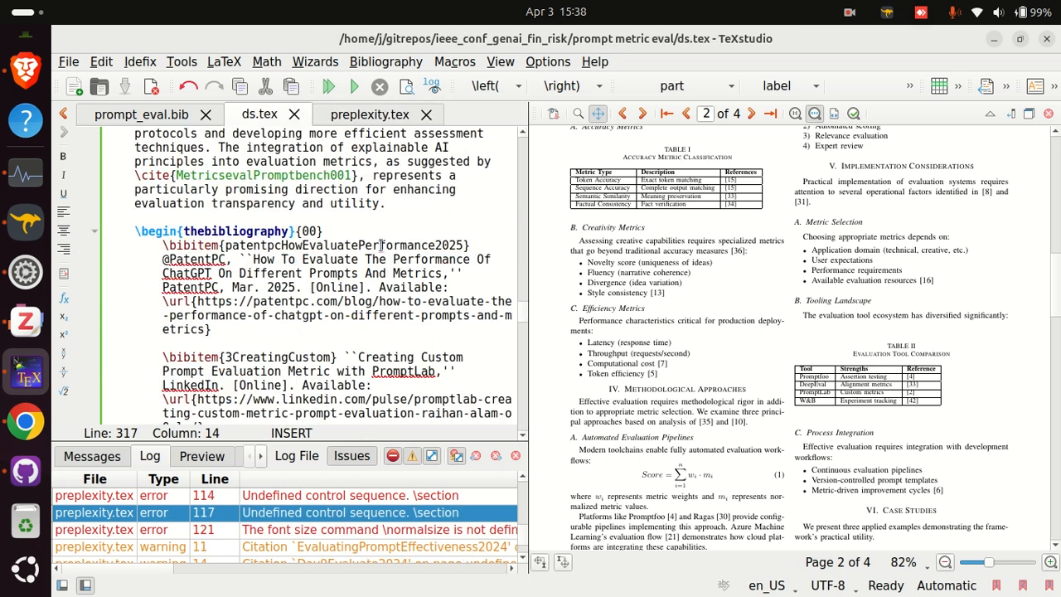
scroll(430, 290, down, 10)
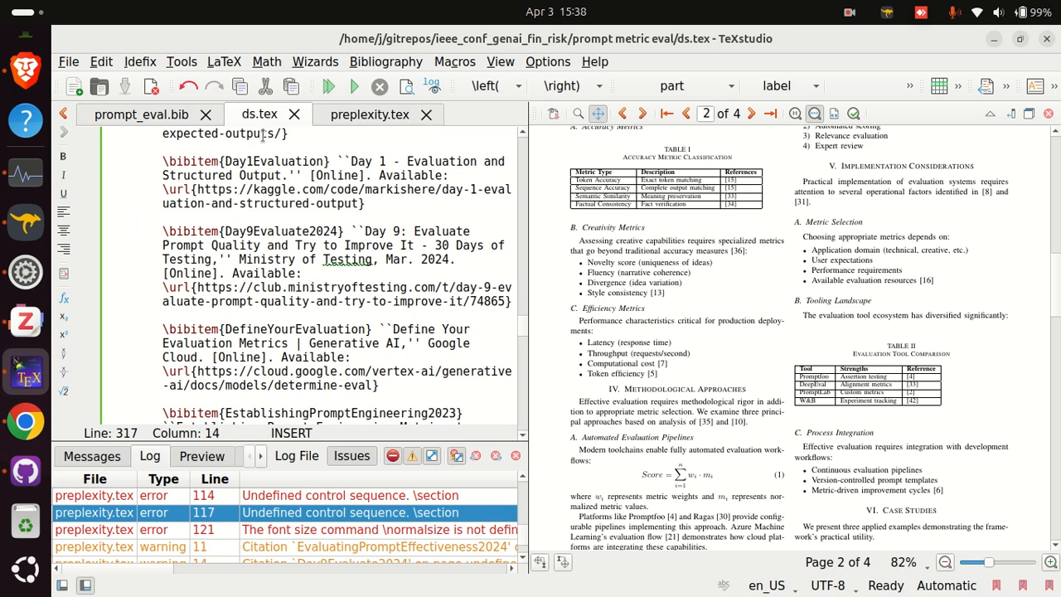
click(349, 116)
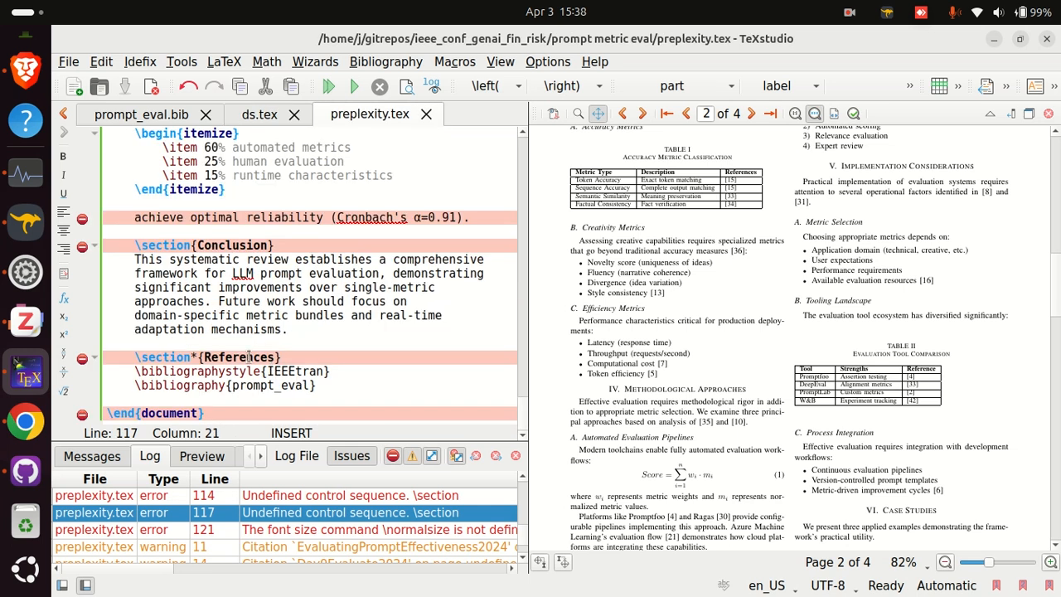
double_click(249, 356)
double_click(281, 385)
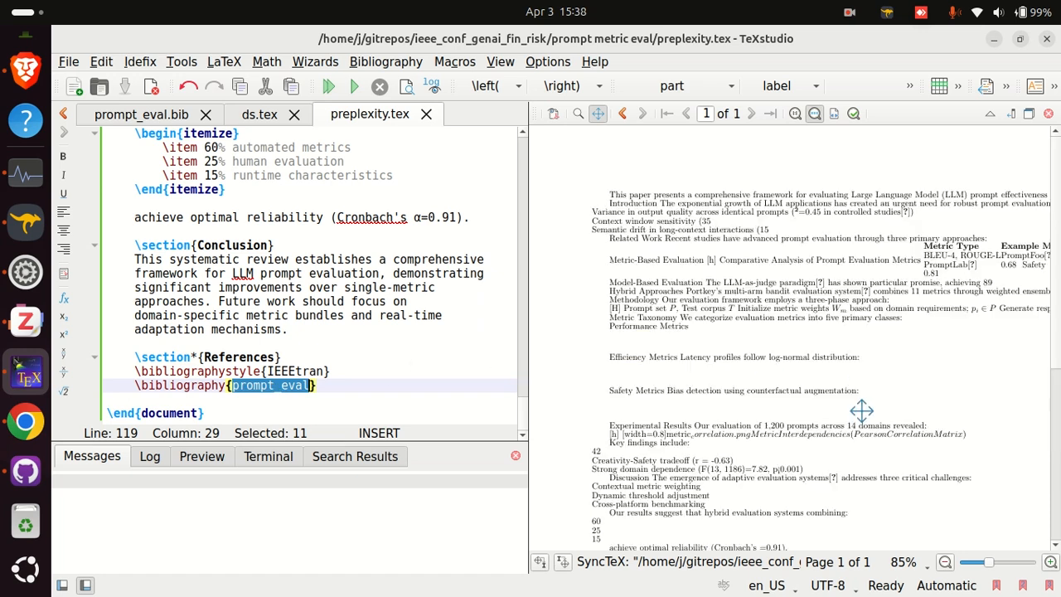
ctrl+click(273, 384)
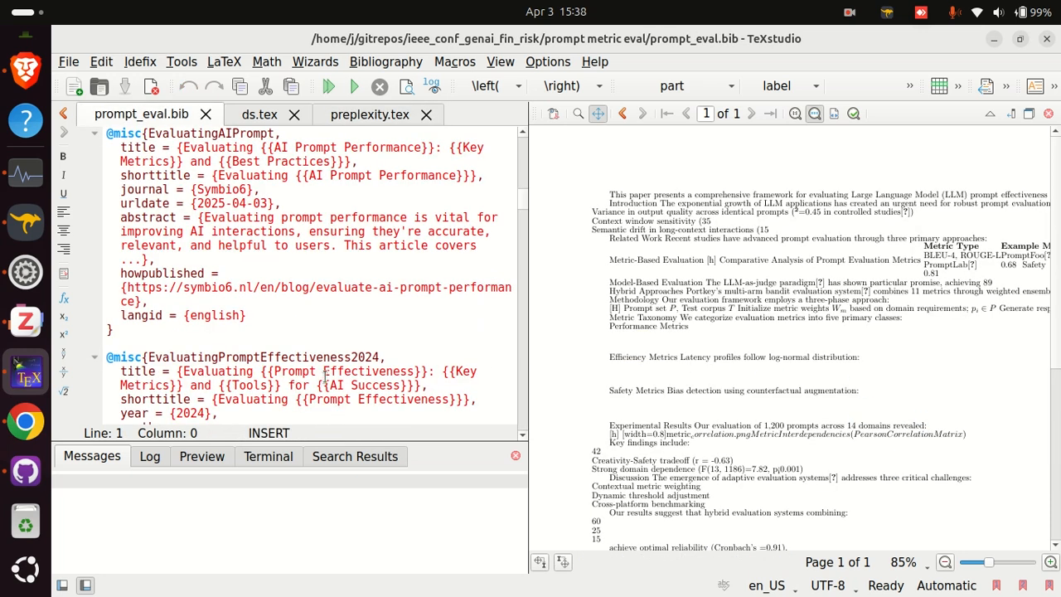
scroll(326, 377, up, 3)
click(359, 119)
scroll(389, 337, up, 1)
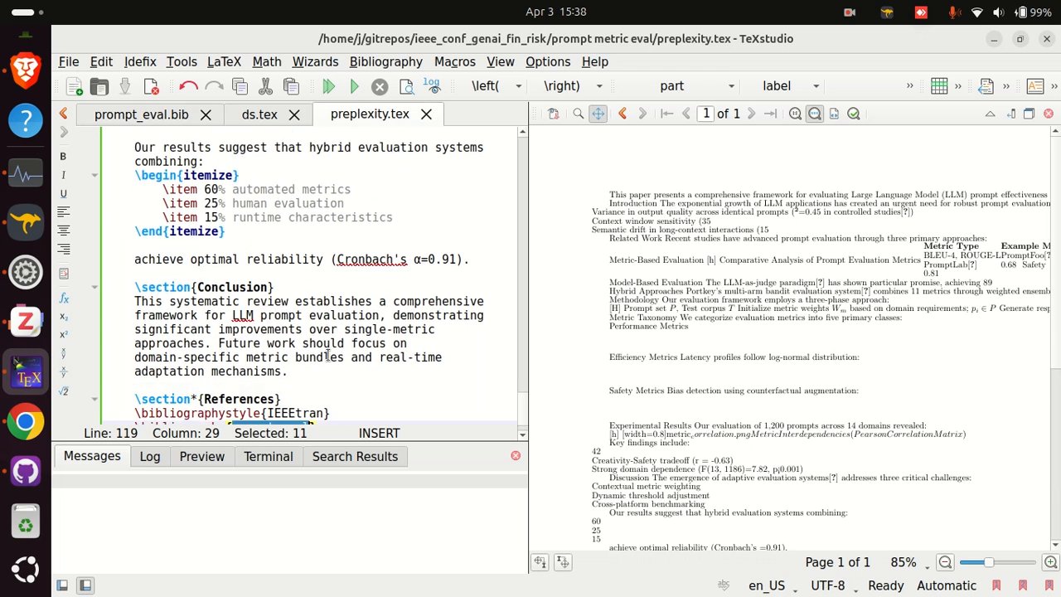
drag(287, 371, 47, 296)
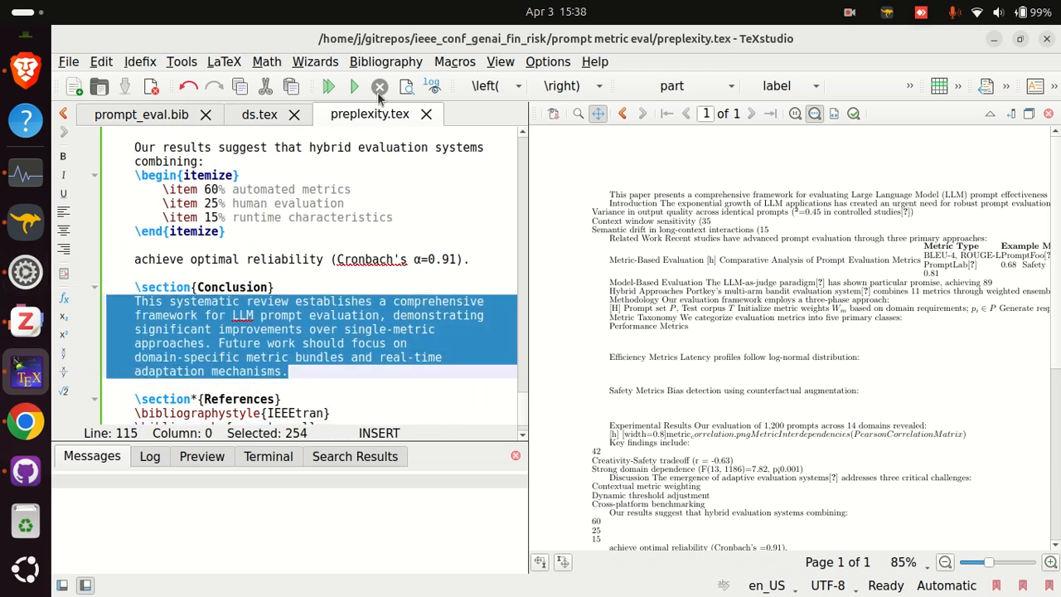
- Recompile preplexity.tex and review the flagged source lines from the References section back up to \begin{document}
click(328, 85)
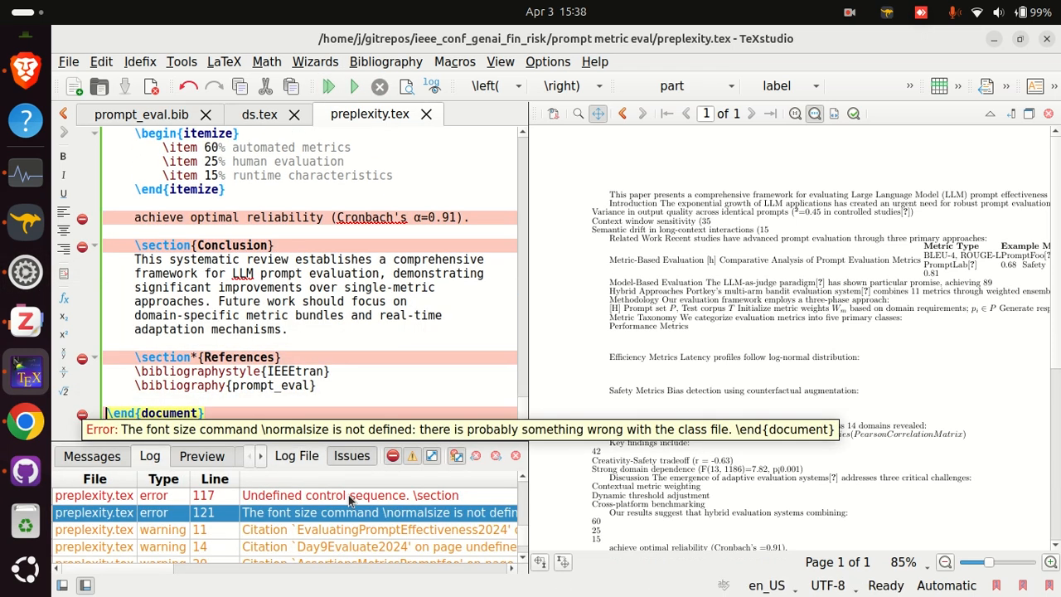
click(315, 383)
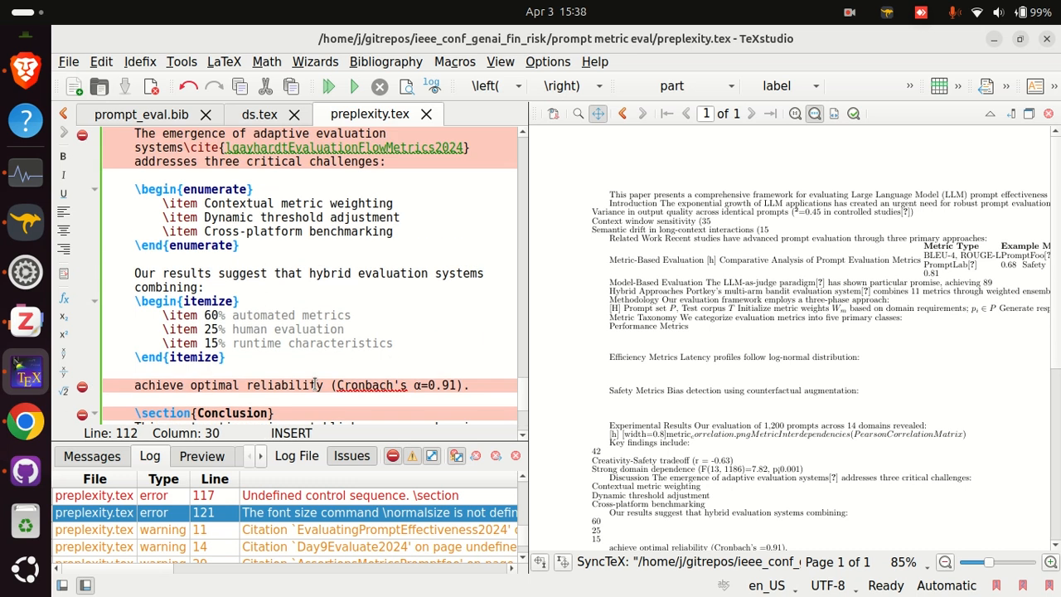
scroll(398, 379, up, 3)
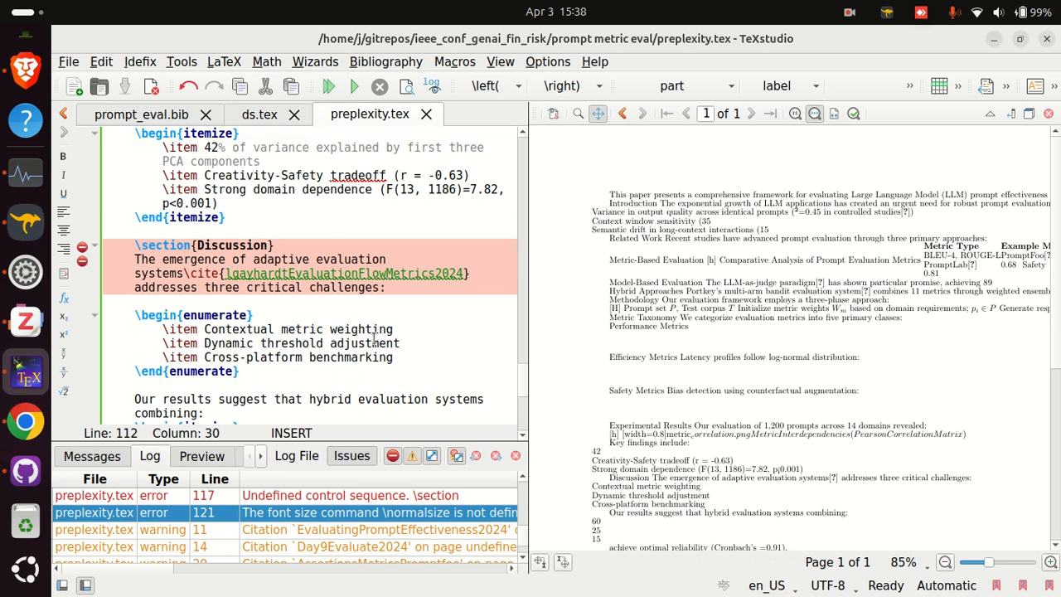
scroll(374, 336, up, 20)
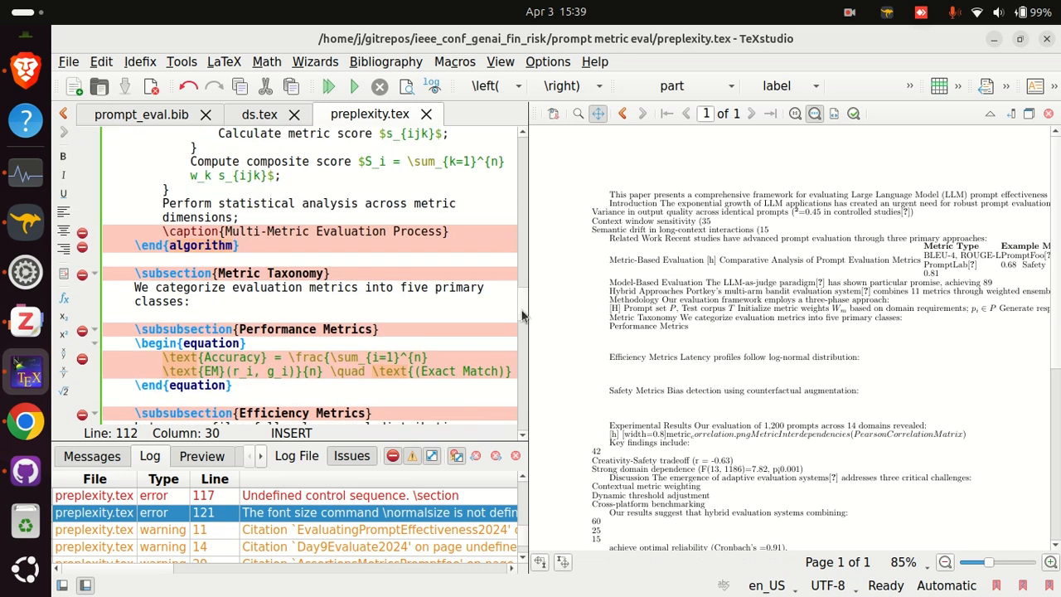
drag(522, 314, 508, 109)
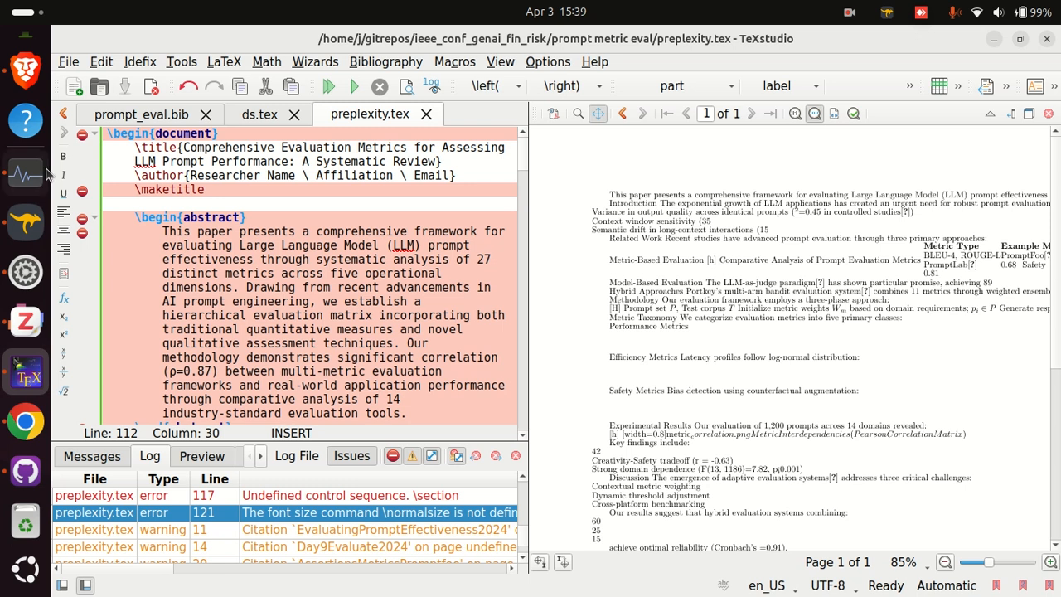
- Switch to Perplexity in Brave and ask for a code block with all relevant imports and everything needed to compile in LaTeX
click(25, 71)
click(457, 540)
text(can you give ma code blo)
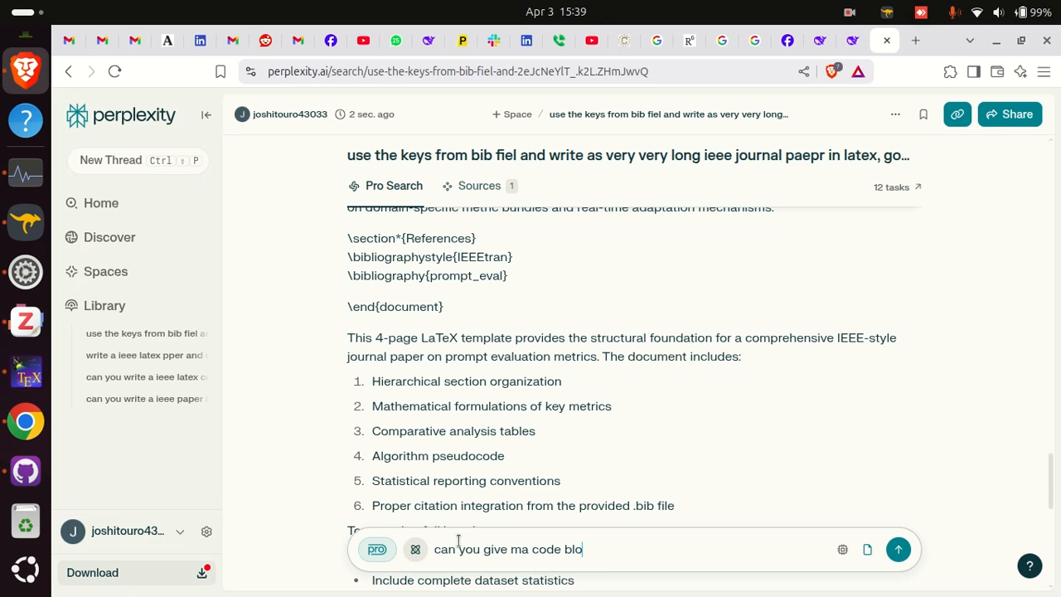
text(ck with all relenava)
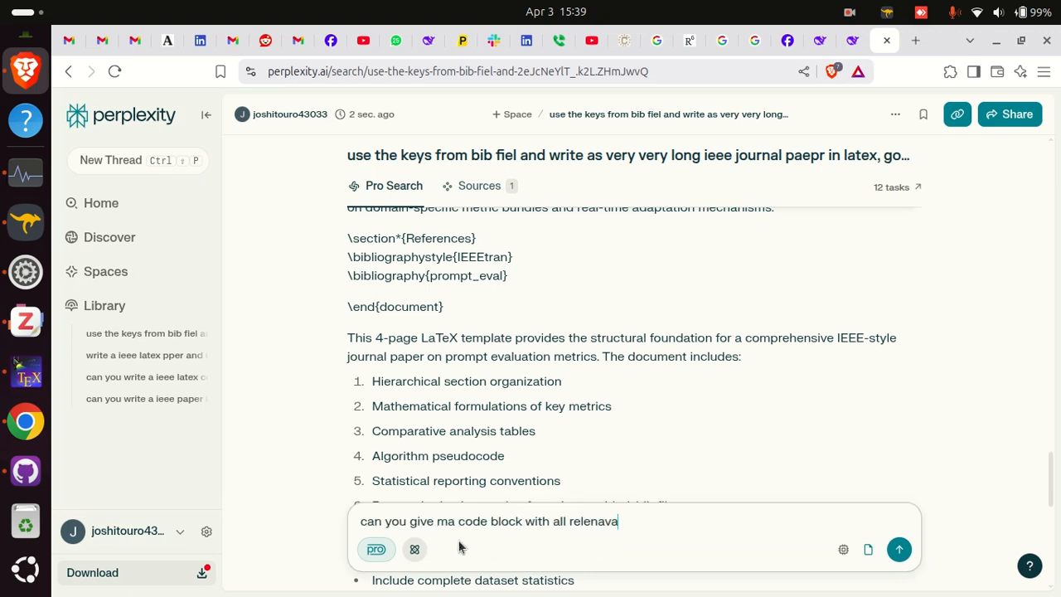
text( imports and a)
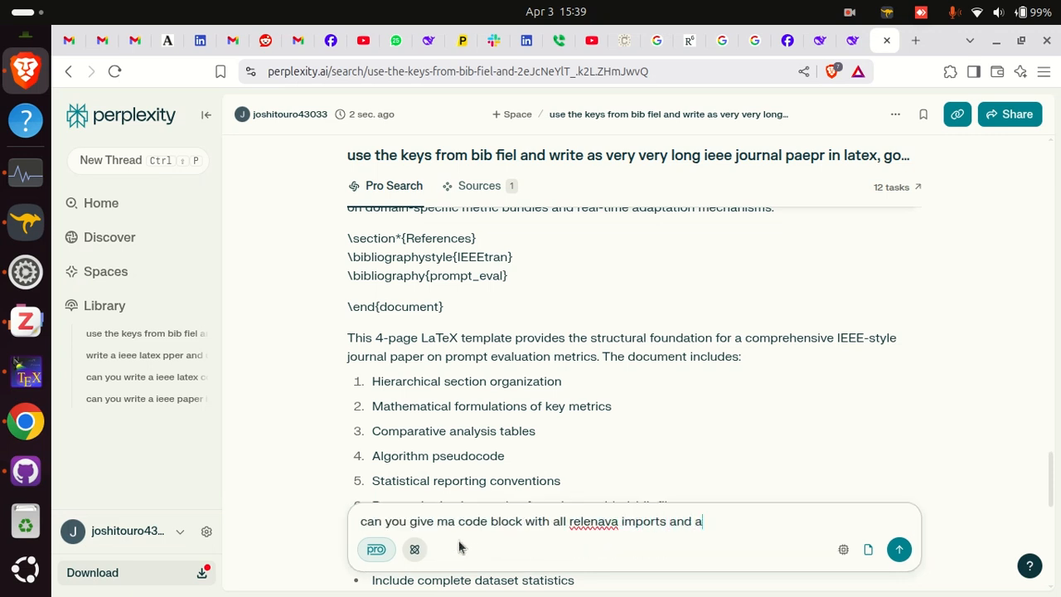
text(every9ginneede to ciomple)
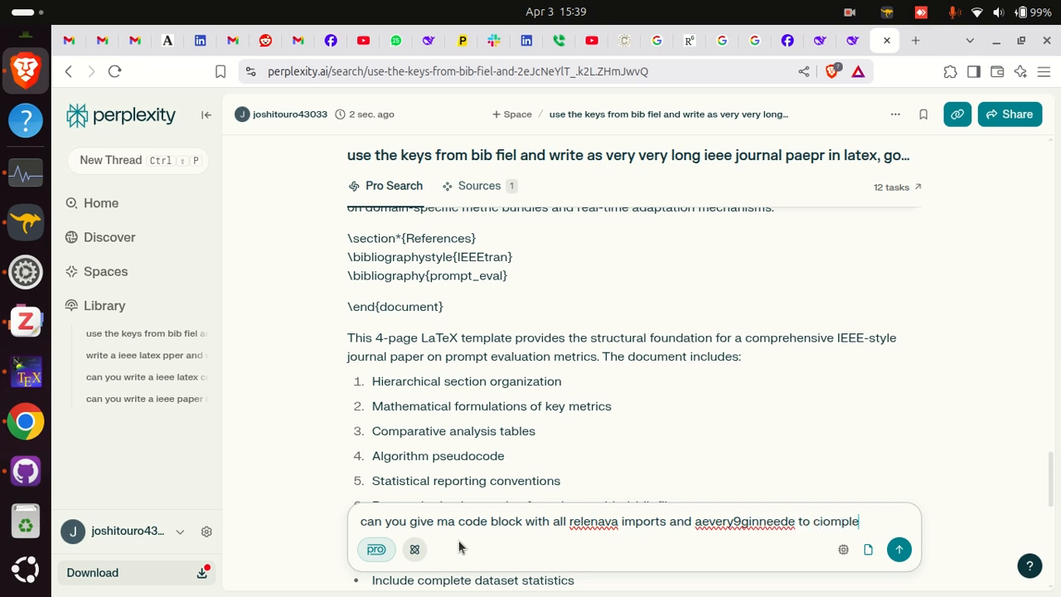
text( in latex)
key(Return)
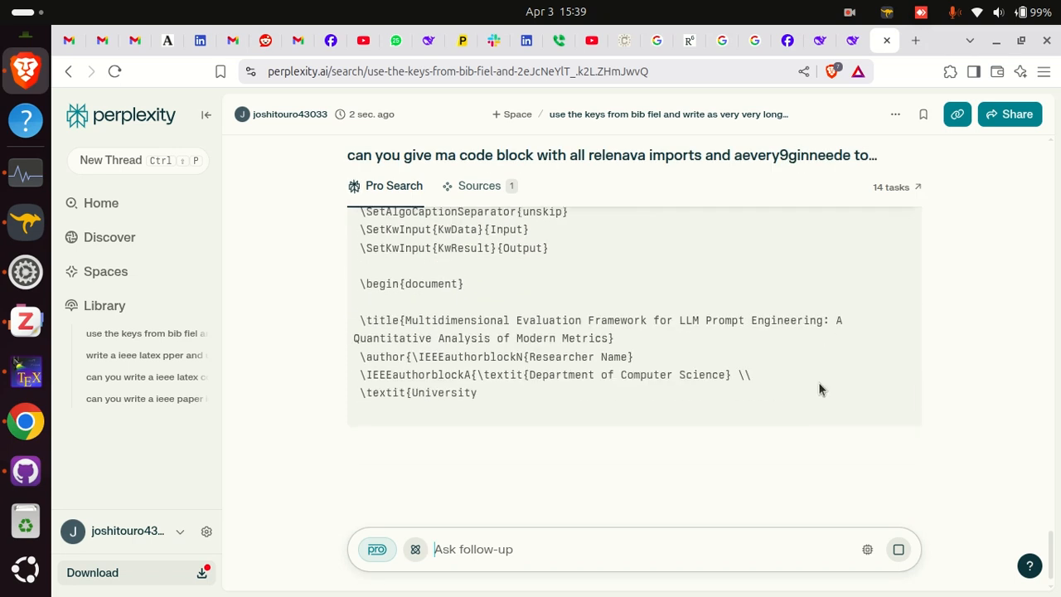
- Examine Perplexity's new LaTeX code block from the title and abstract through the methodology, results and references
scroll(808, 388, up, 10)
scroll(807, 389, down, 10)
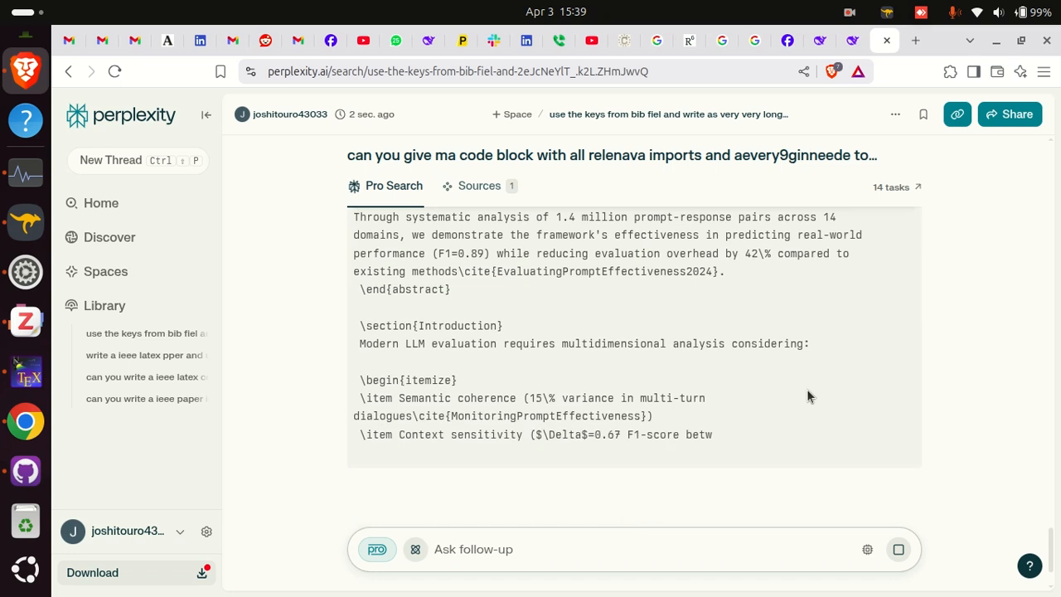
scroll(806, 388, up, 2)
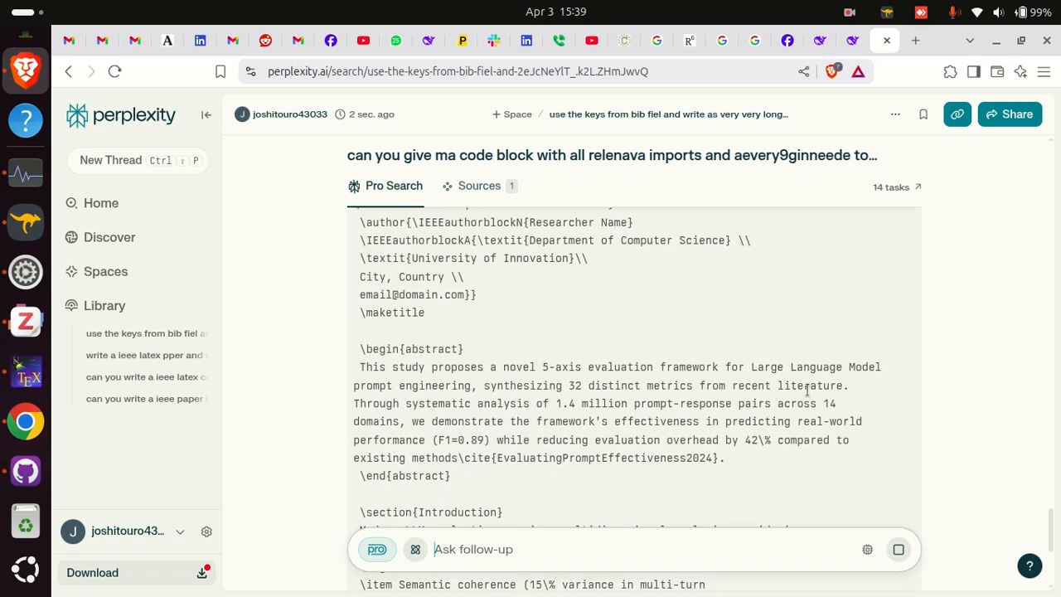
scroll(808, 395, down, 2)
scroll(808, 395, up, 2)
scroll(807, 391, down, 12)
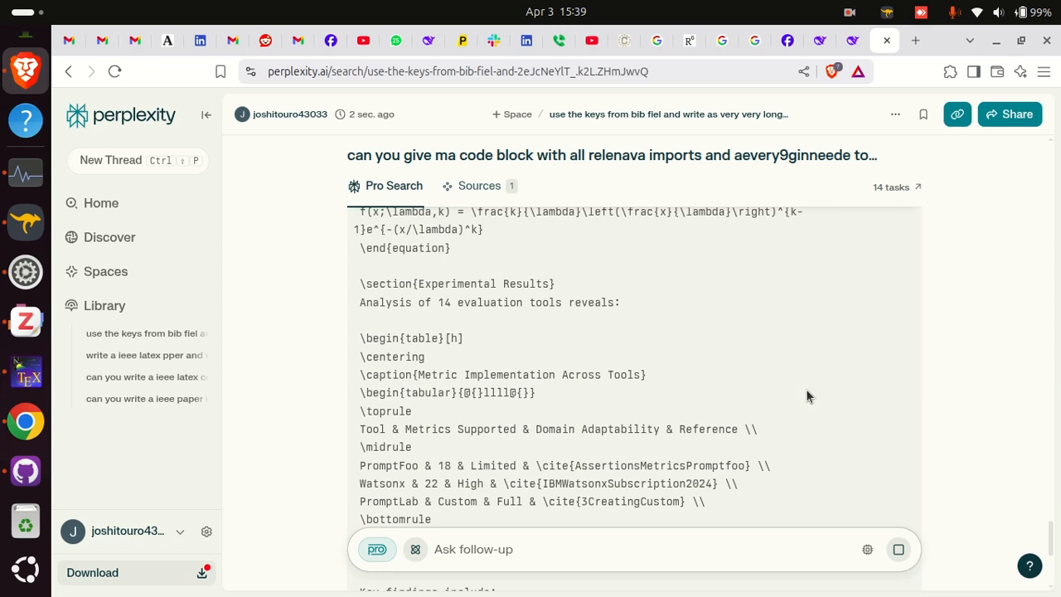
scroll(805, 396, up, 4)
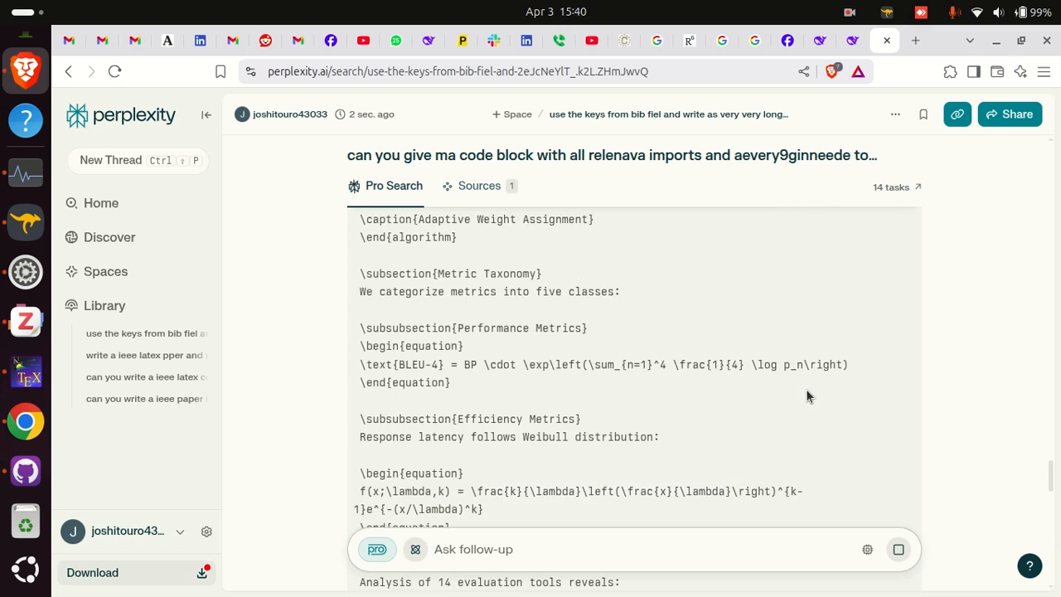
scroll(805, 396, up, 6)
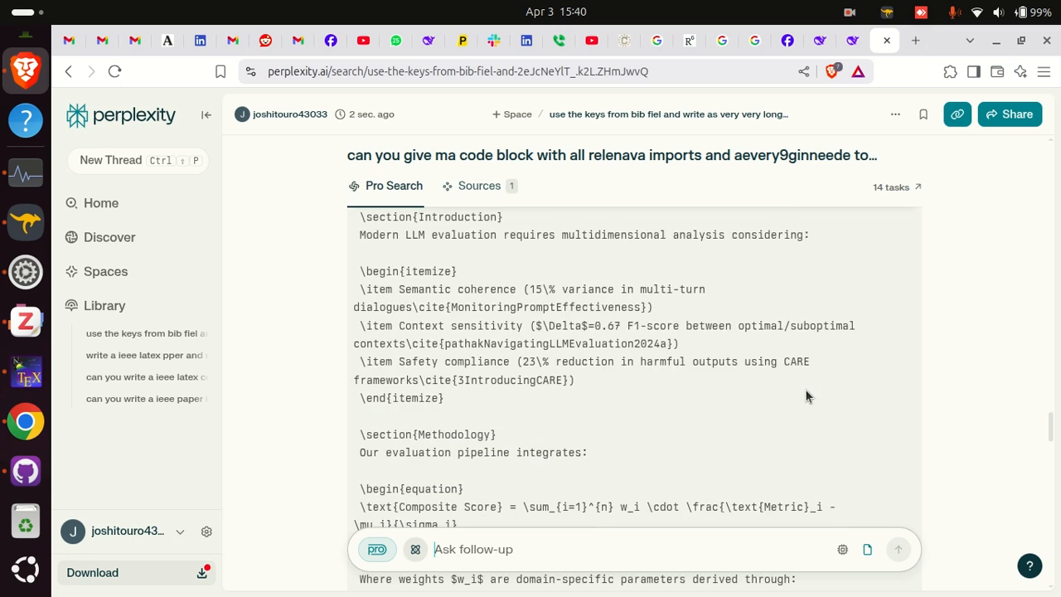
scroll(805, 396, up, 3)
scroll(805, 393, down, 12)
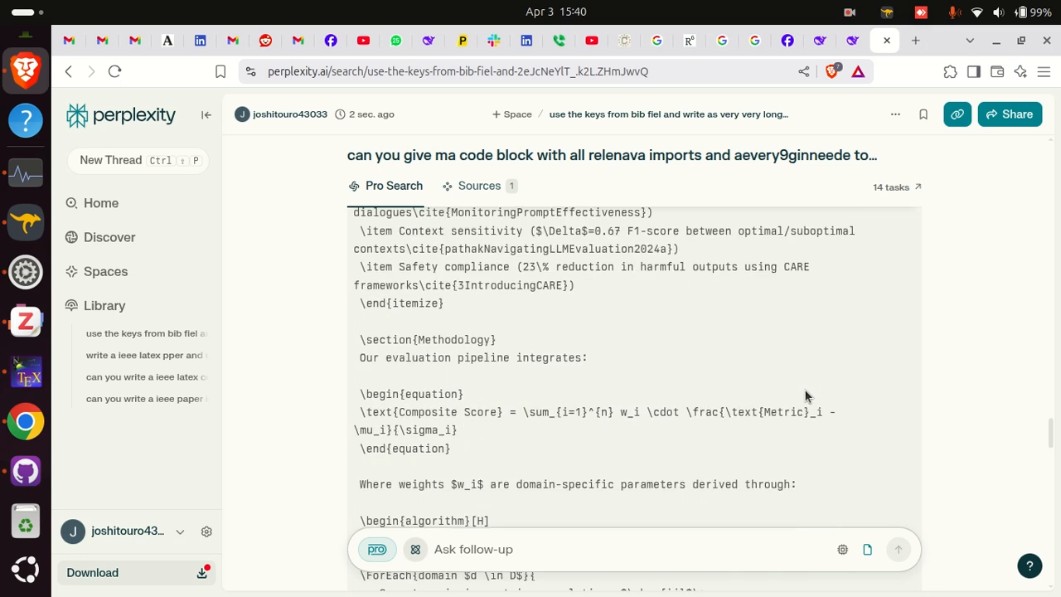
scroll(803, 390, down, 4)
- Copy Perplexity's complete LaTeX code block and replace the entire contents of preplexity.tex in TeXstudio with it
scroll(811, 389, up, 12)
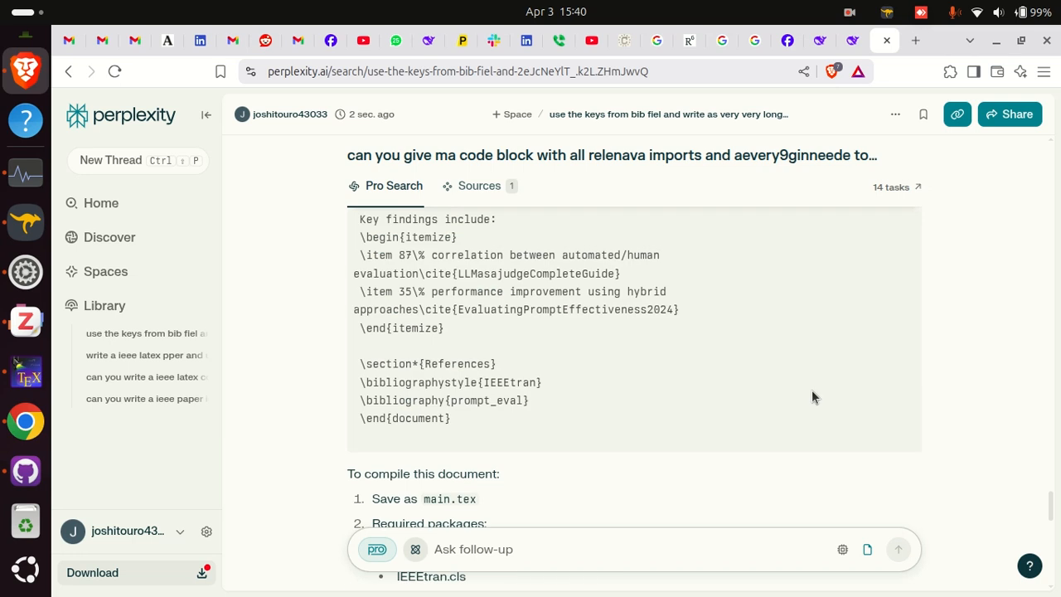
scroll(839, 347, up, 6)
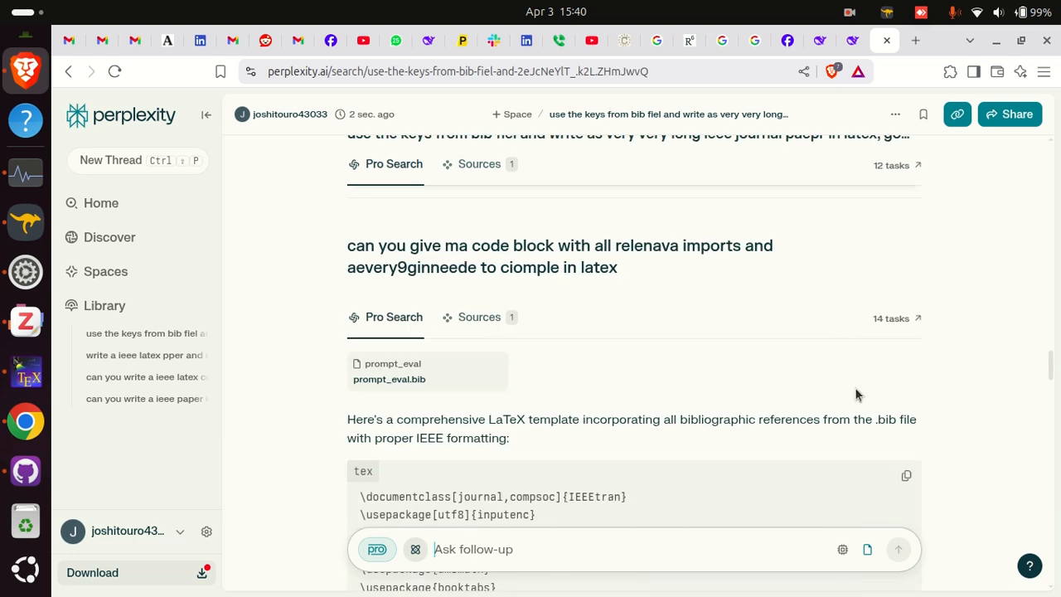
click(902, 474)
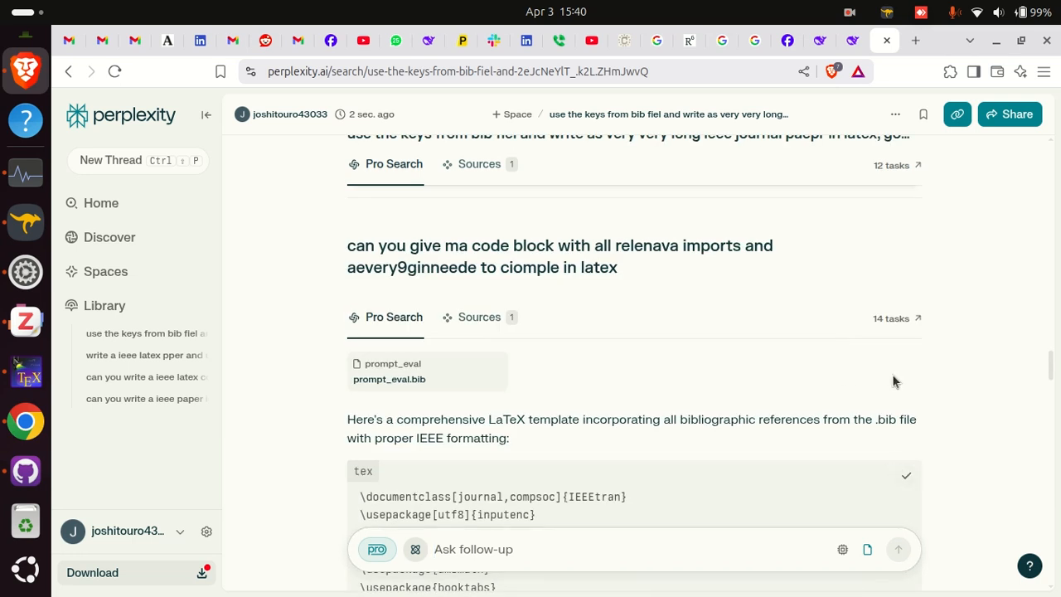
click(26, 377)
key(ctrl+a)
key(ctrl+v)
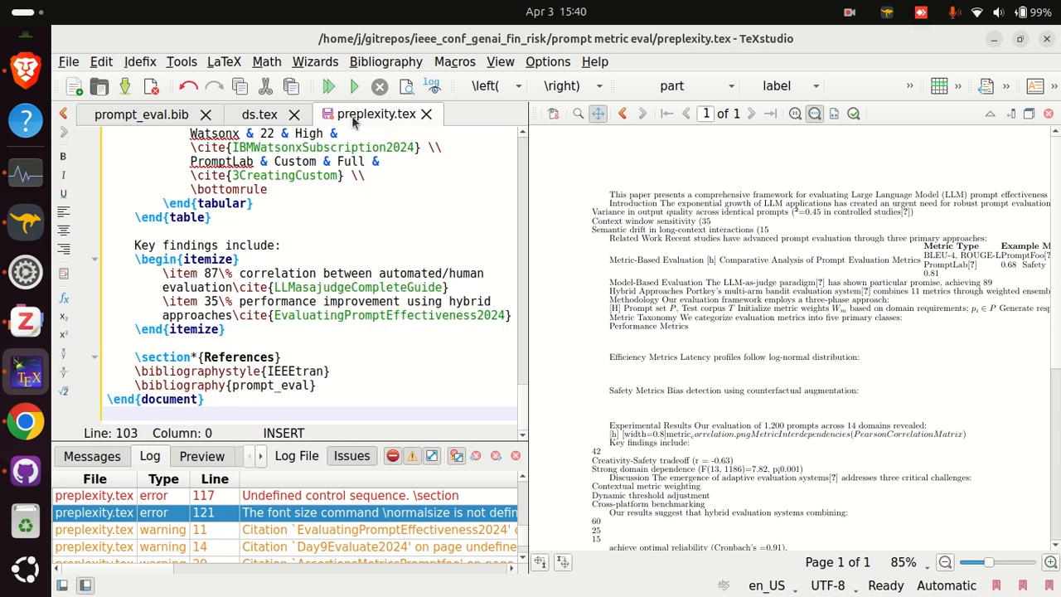
- Recompile preplexity.tex and copy the error message reported for the algorithm environment on line 49
click(331, 87)
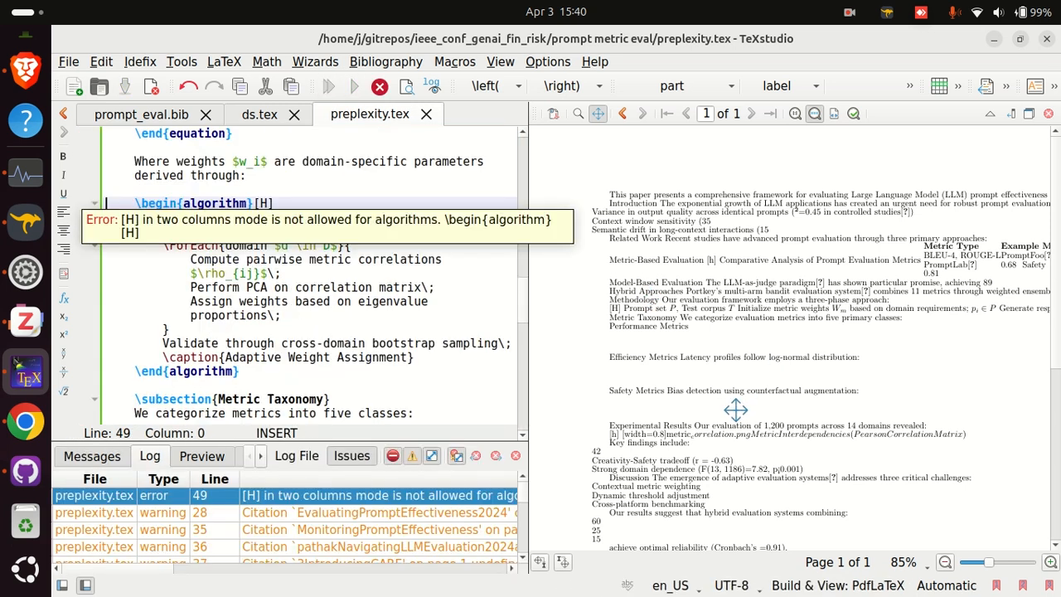
click(279, 243)
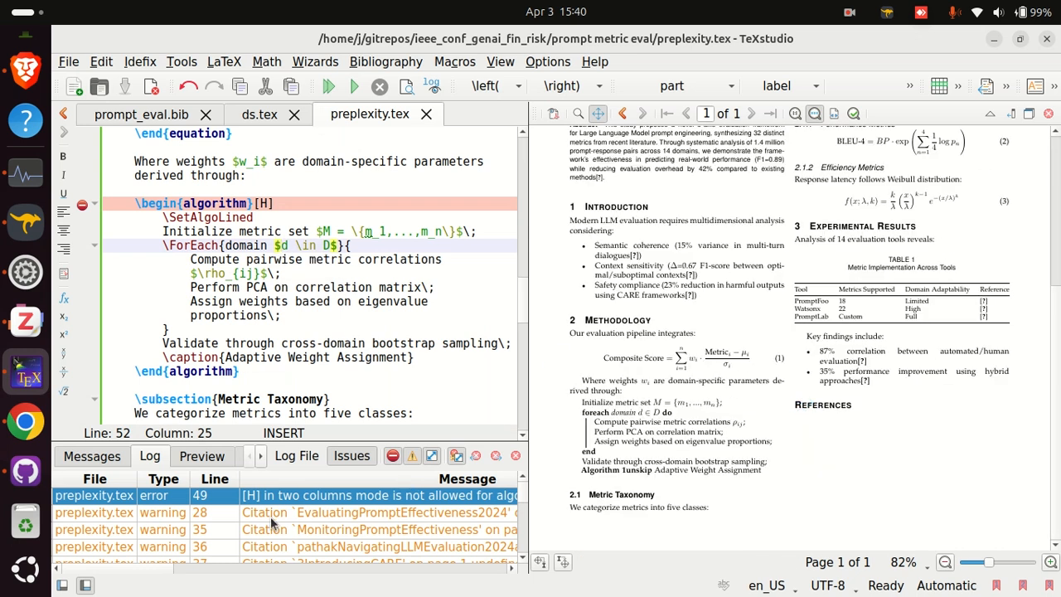
right_click(311, 498)
click(312, 498)
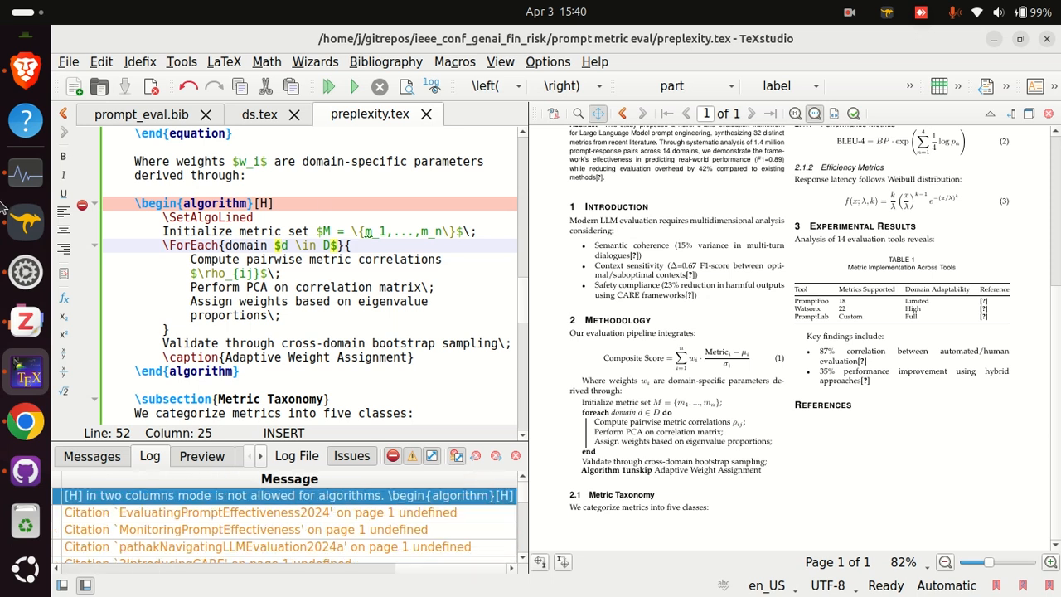
- Switch to Perplexity in Brave and ask it to fix the copied error, "[H] in two columns mode is not allowed for algorithms"
click(25, 70)
click(494, 547)
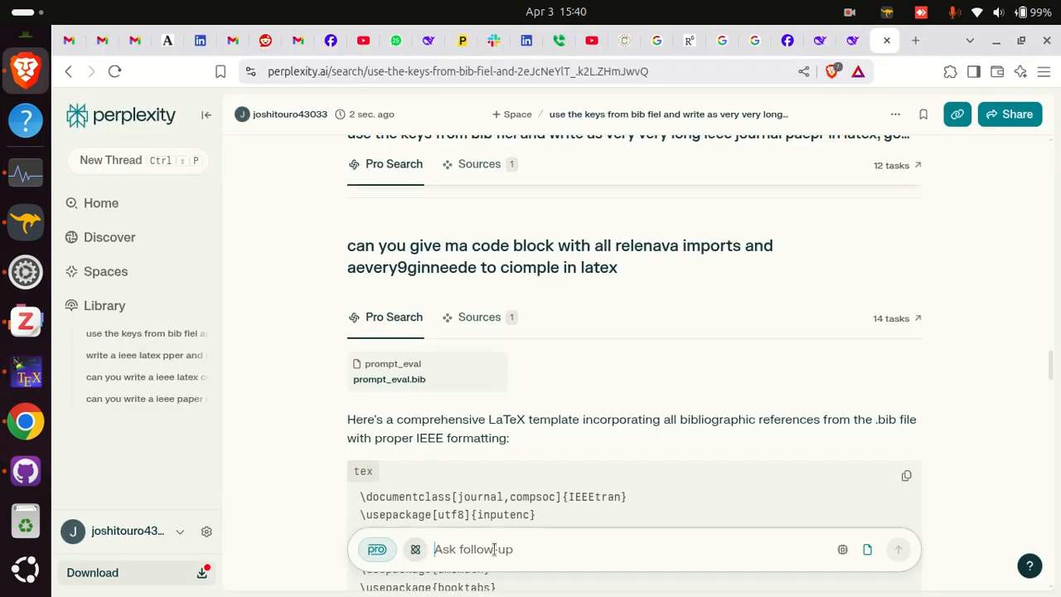
text(can yu fix this error)
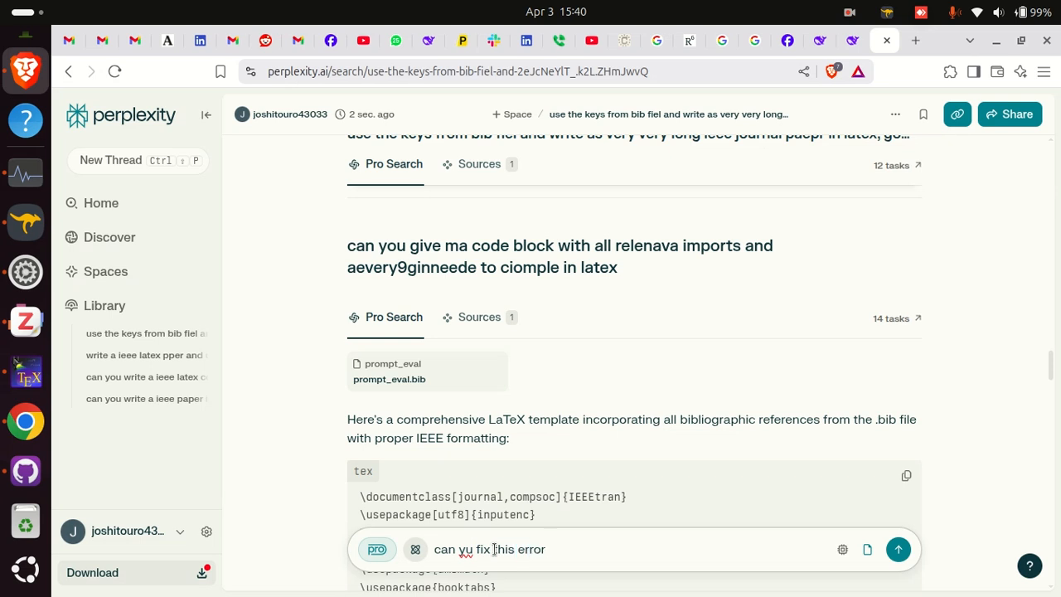
key(ctrl+v)
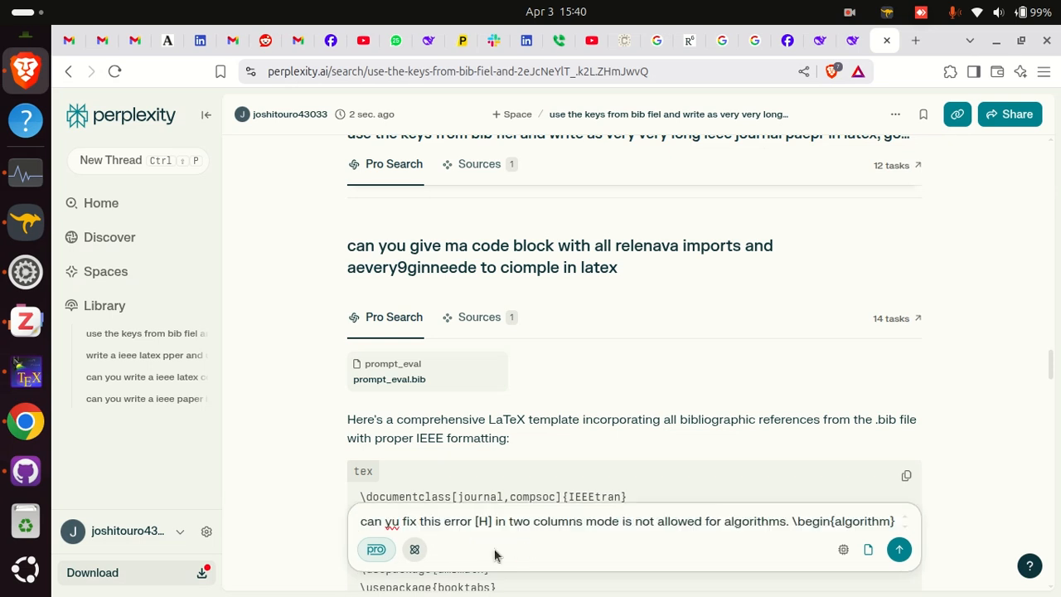
key(Return)
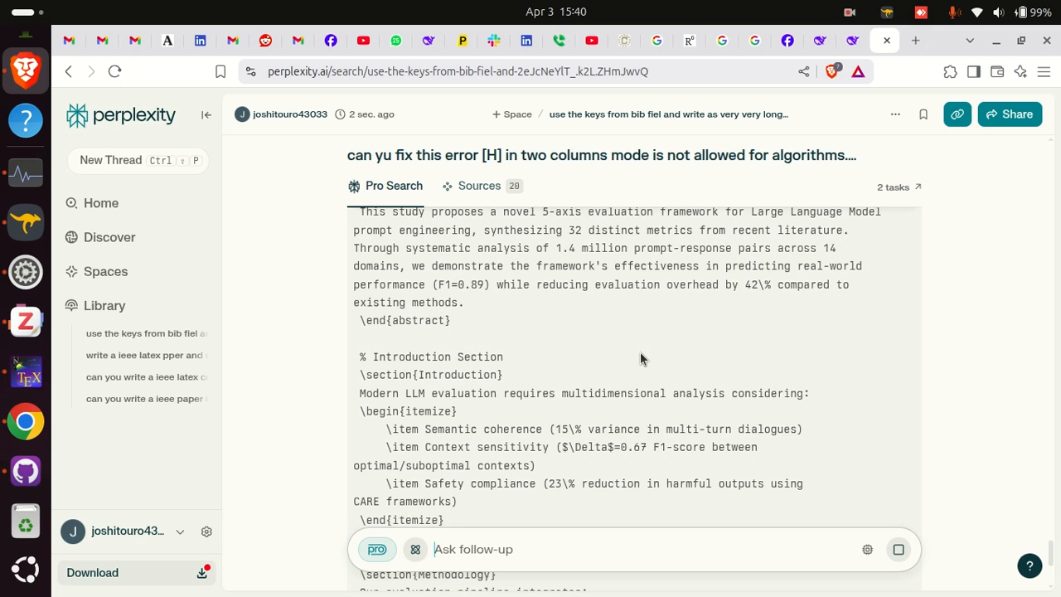
- Search Google for Gemini AI in a new browser tab and open the Gemini site
click(915, 40)
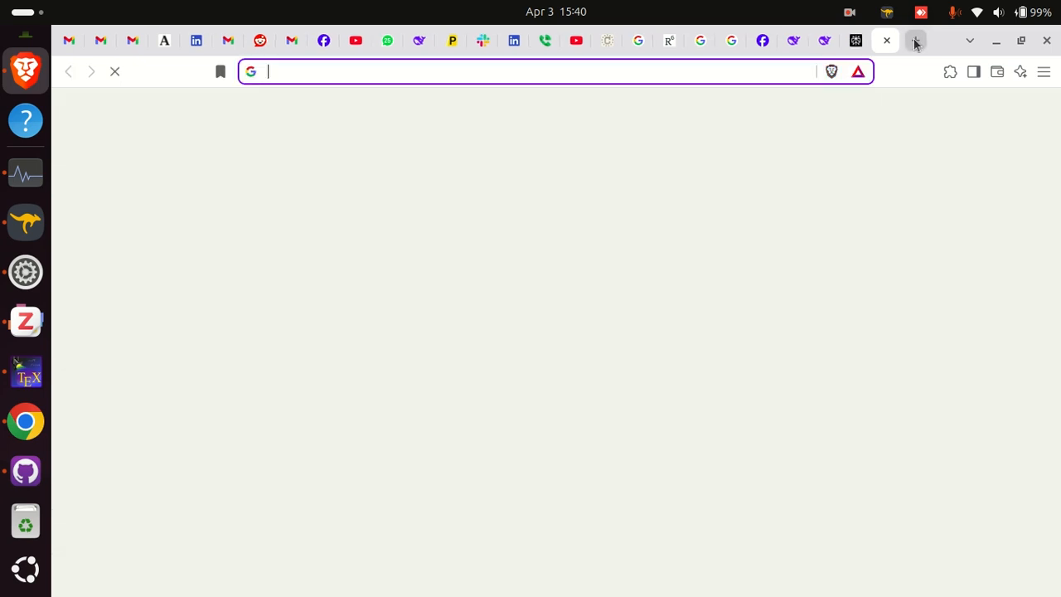
text(gemi)
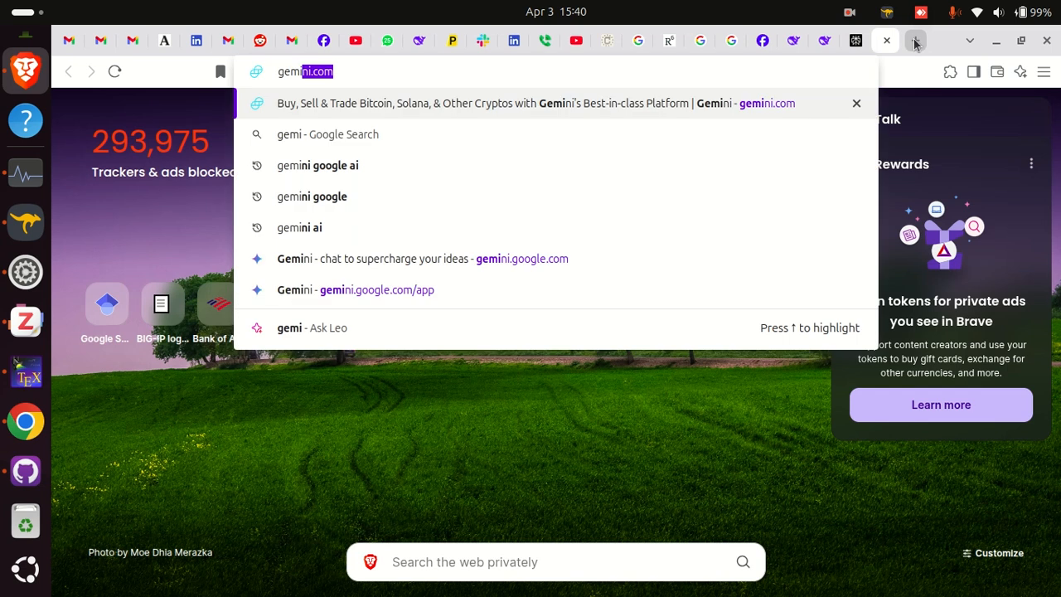
text( gogoel ai)
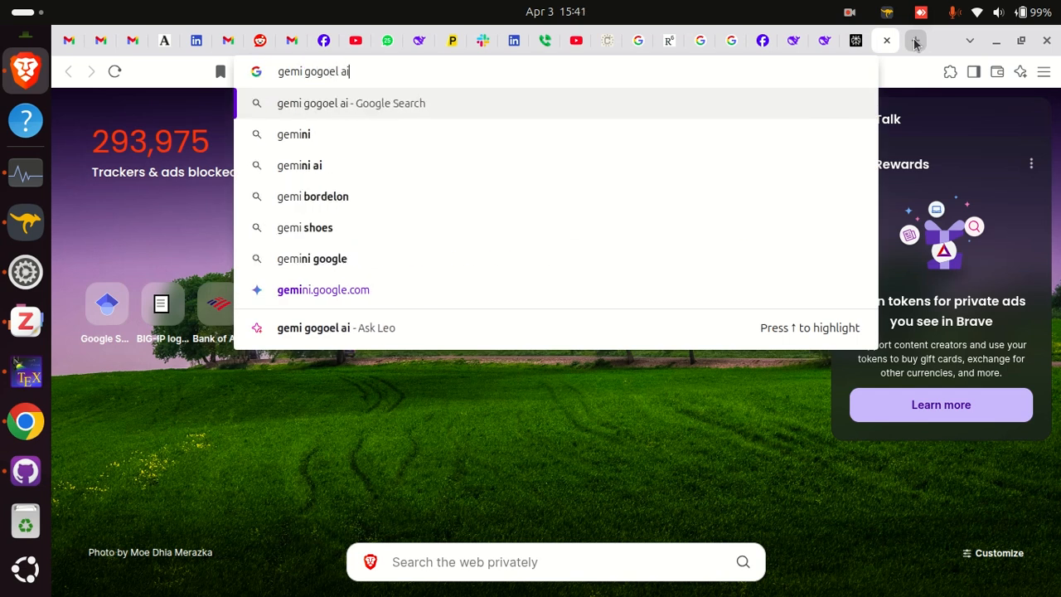
key(Return)
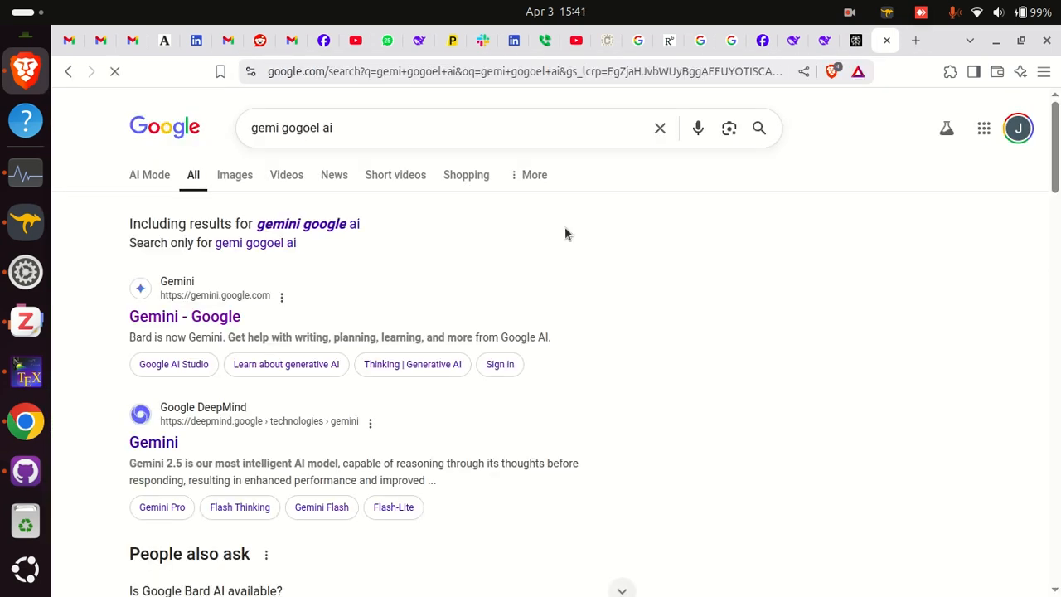
click(203, 321)
- Copy Perplexity's corrected LaTeX code block and replace the entire contents of preplexity.tex in TeXstudio with it
click(857, 40)
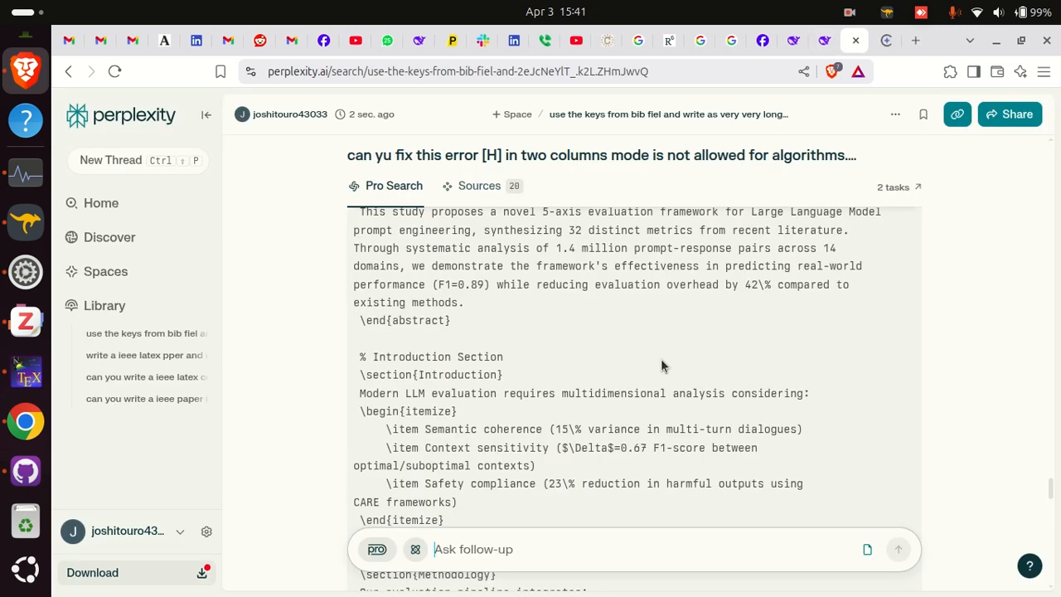
scroll(648, 373, down, 10)
scroll(846, 331, up, 3)
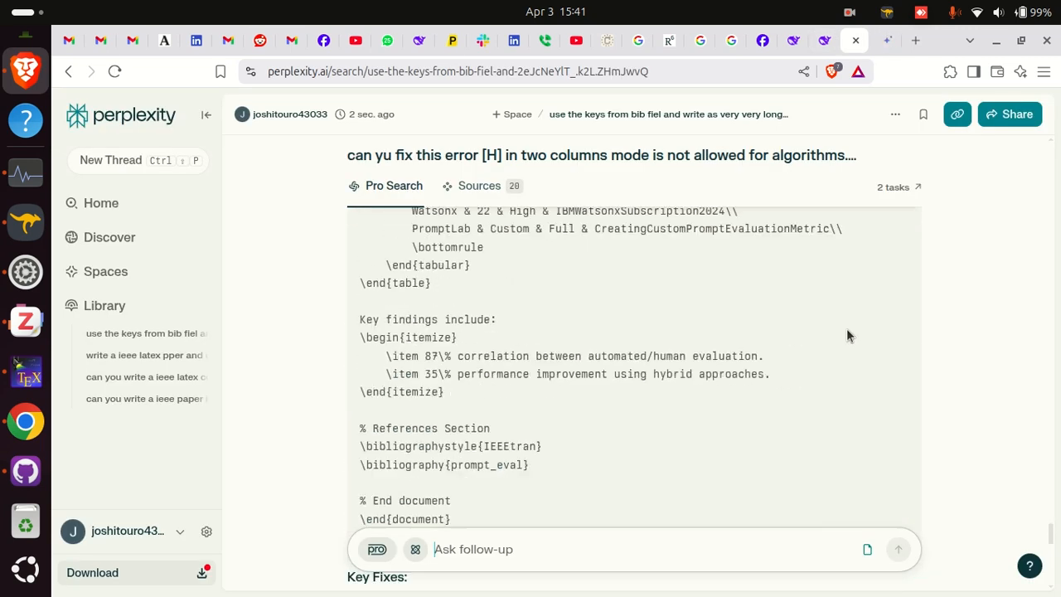
scroll(846, 335, down, 9)
scroll(846, 335, up, 10)
scroll(848, 340, up, 15)
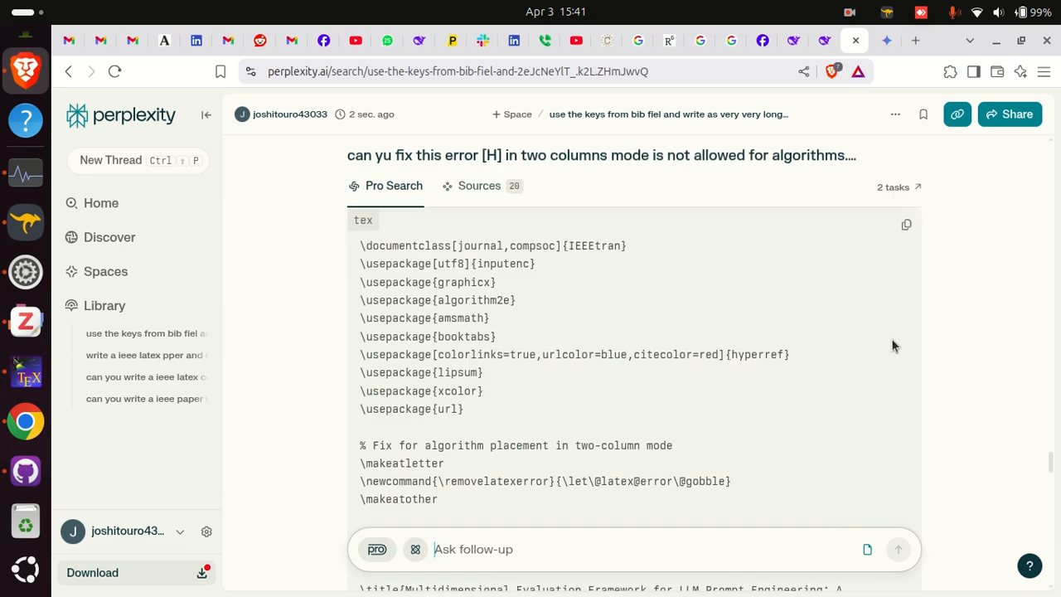
click(906, 225)
click(25, 374)
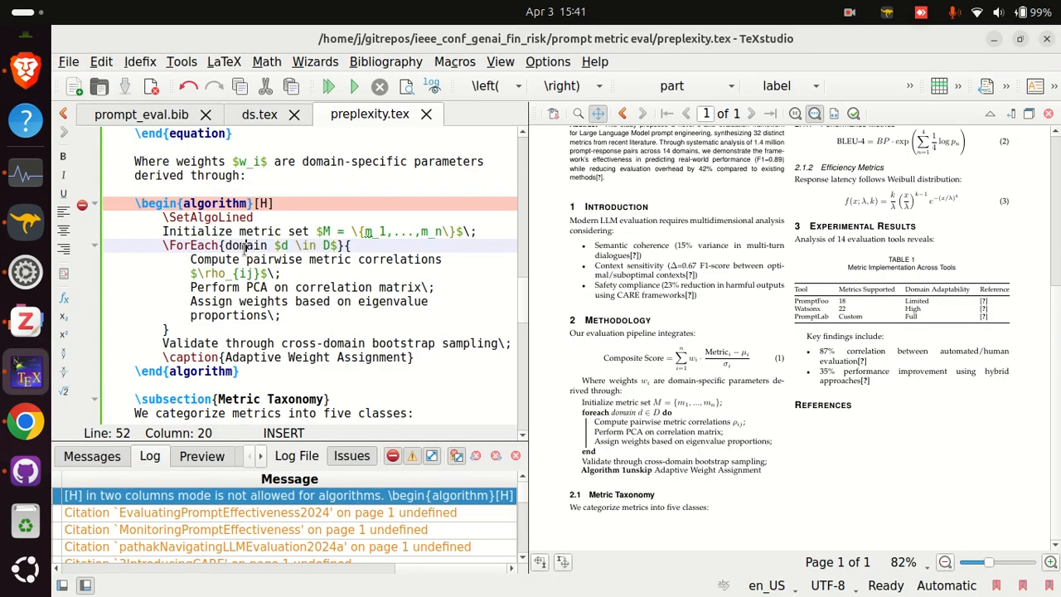
key(ctrl+a)
key(ctrl+v)
- Recompile preplexity.tex, open the preplexity.bbl line flagged by the error, and review the bibliography file and the compiled paper's first page
key(F5)
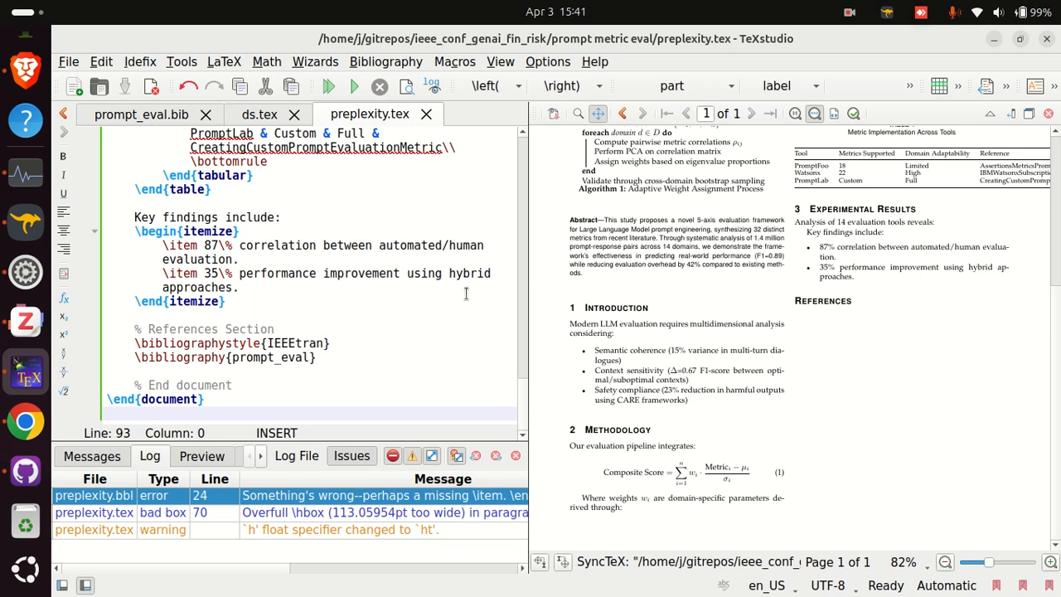
click(406, 496)
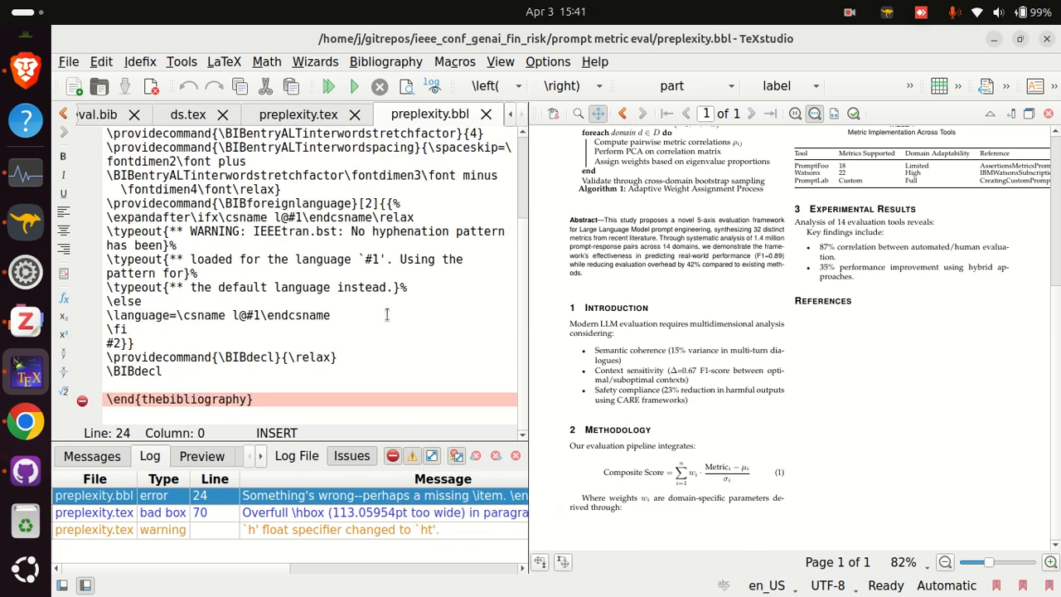
scroll(807, 403, up, 4)
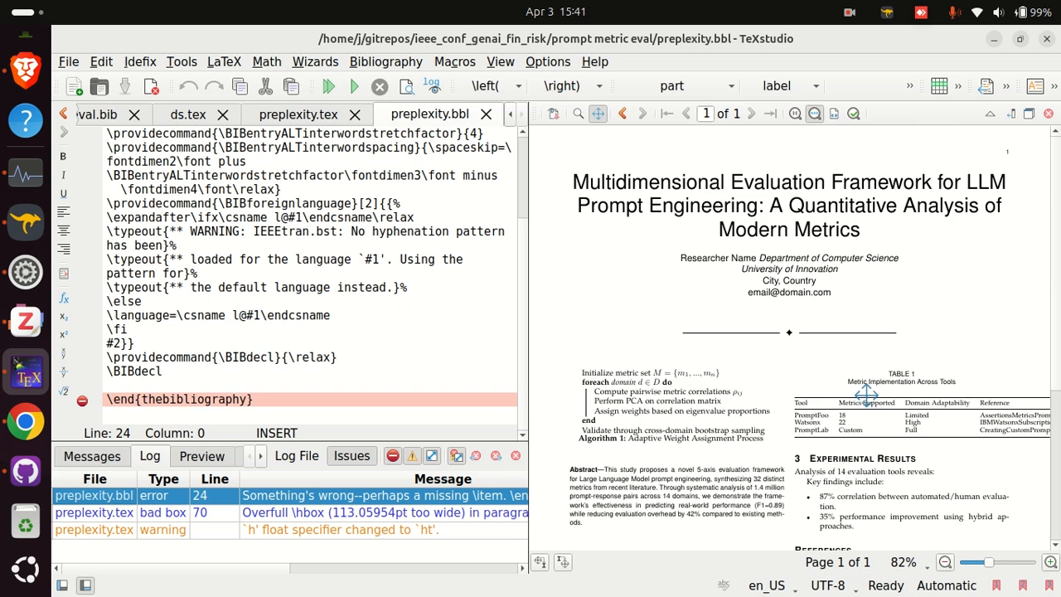
scroll(319, 232, up, 3)
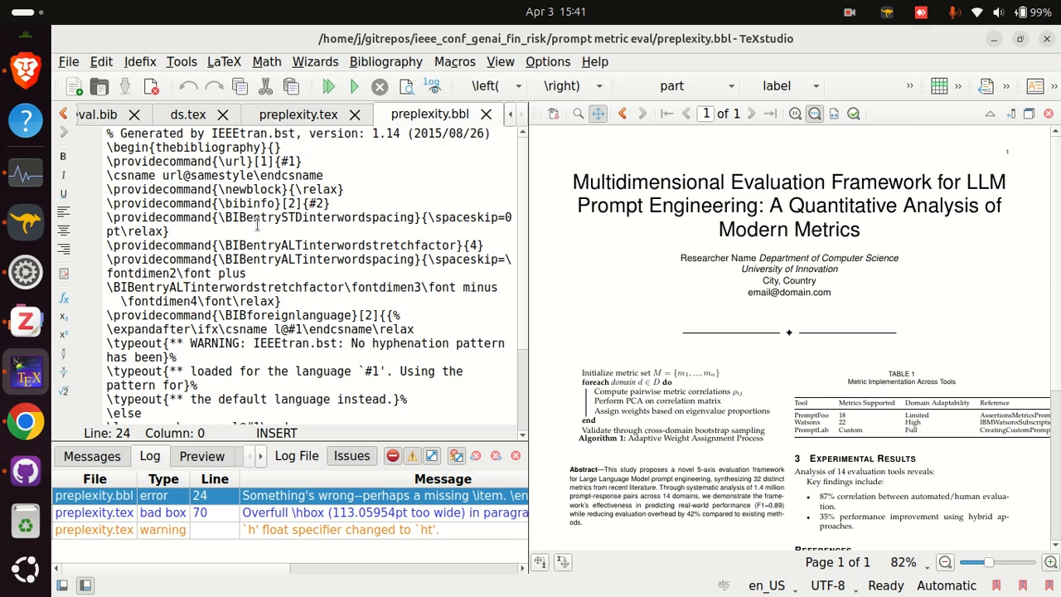